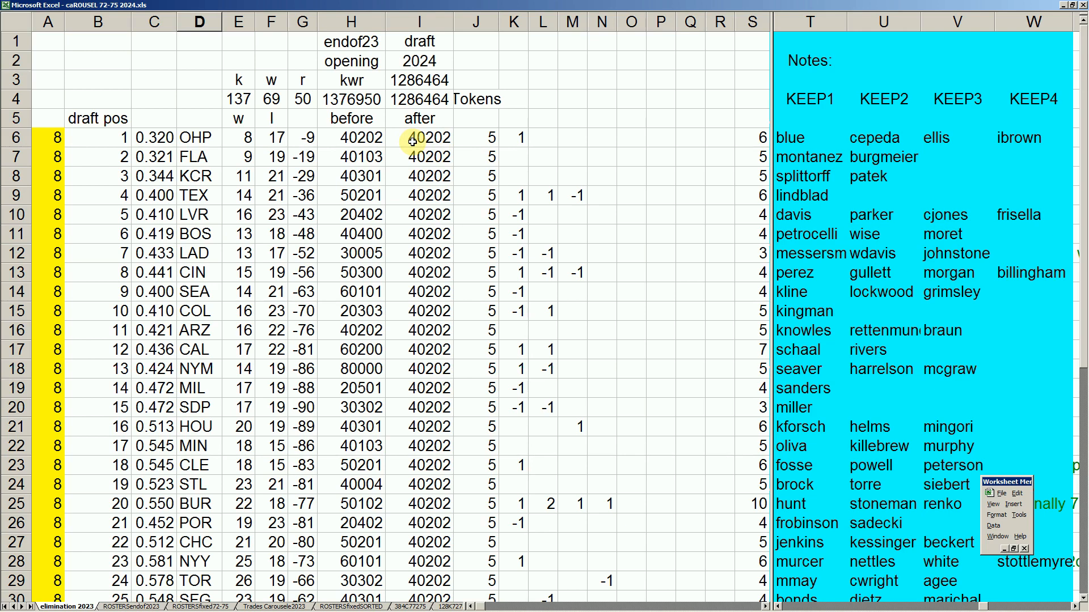
# View the ROSTERSendof2023 sheet and go to the beginning of the ROSTERSfixed72-75 sheet
pyautogui.click(132, 607)
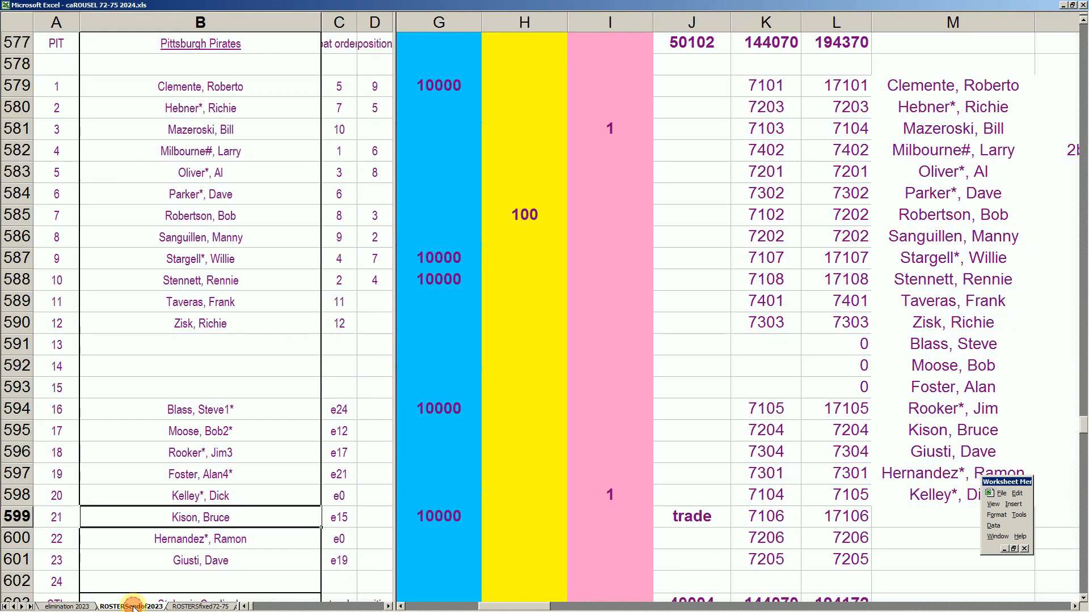
pyautogui.click(201, 607)
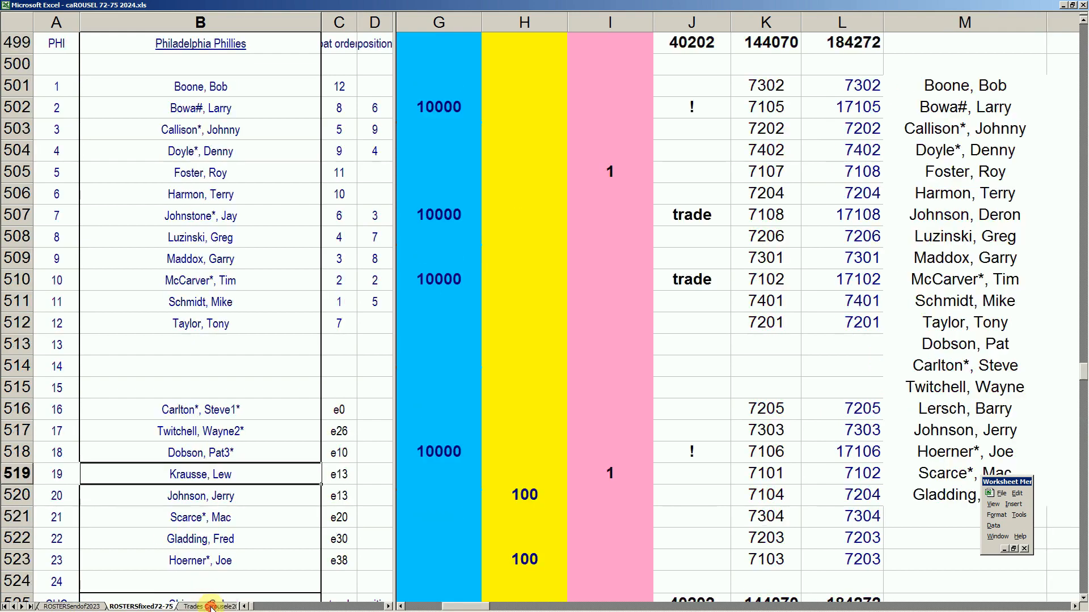
pyautogui.click(285, 227)
pyautogui.press('pageup')
pyautogui.press('pageup')
pyautogui.press('pageup')
pyautogui.press('pageup')
pyautogui.press('pageup')
pyautogui.press('pageup')
pyautogui.press('pageup')
pyautogui.press('pageup')
pyautogui.press('pageup')
pyautogui.press('pageup')
pyautogui.press('pageup')
pyautogui.press('pageup')
pyautogui.press('pageup')
pyautogui.press('pageup')
pyautogui.press('pageup')
pyautogui.press('pageup')
pyautogui.press('pageup')
pyautogui.press('pageup')
pyautogui.press('pageup')
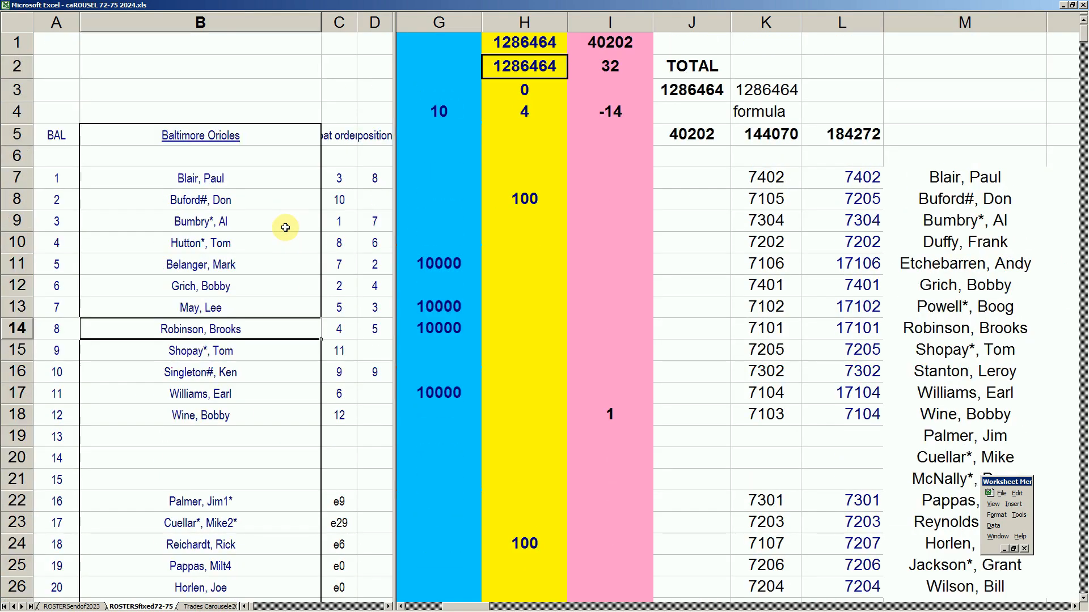
# Examine the 10000 entries in column G of the Baltimore Orioles roster
pyautogui.press('Down')
pyautogui.press('Down')
pyautogui.press('Down')
pyautogui.press('Down')
pyautogui.press('Down')
pyautogui.press('Down')
pyautogui.press('Down')
pyautogui.press('Down')
pyautogui.press('Down')
pyautogui.press('Down')
pyautogui.press('Down')
pyautogui.press('Down')
pyautogui.press('Down')
pyautogui.press('Down')
pyautogui.press('Down')
pyautogui.press('Down')
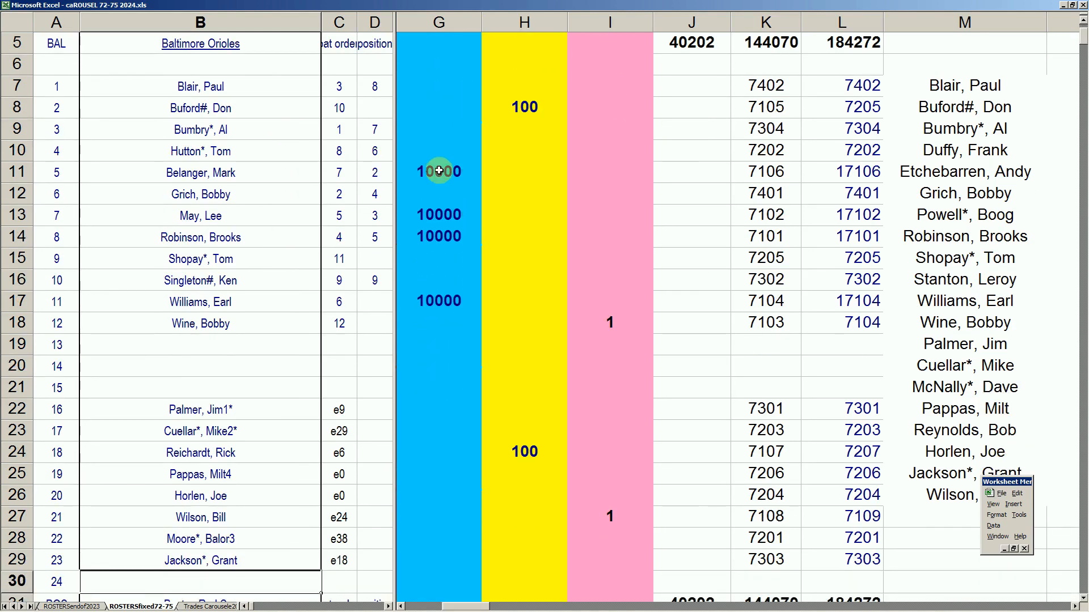
pyautogui.click(439, 170)
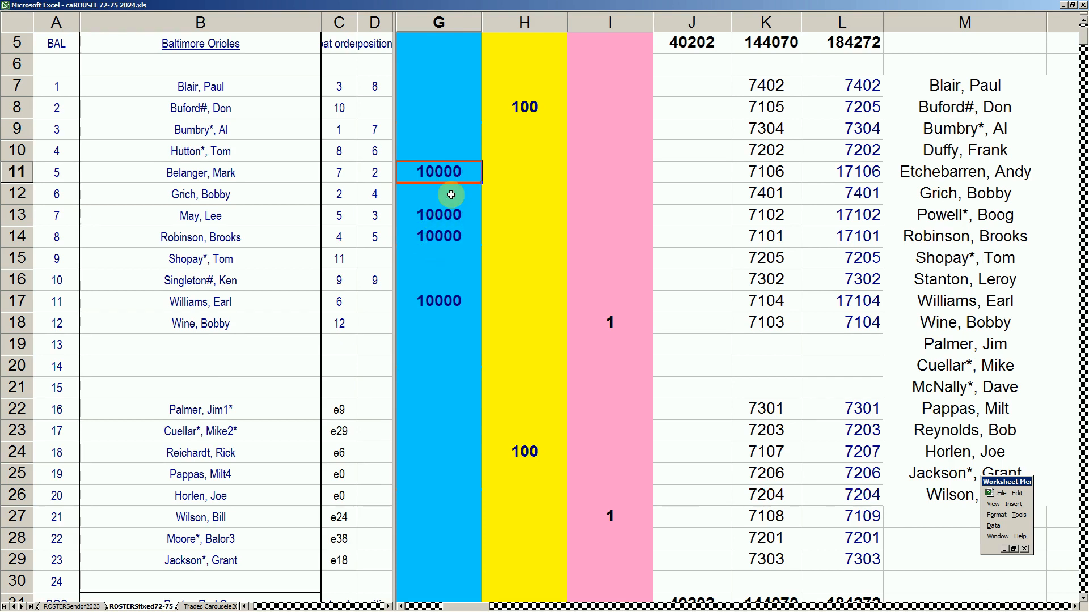
pyautogui.click(452, 215)
pyautogui.click(448, 237)
pyautogui.click(432, 308)
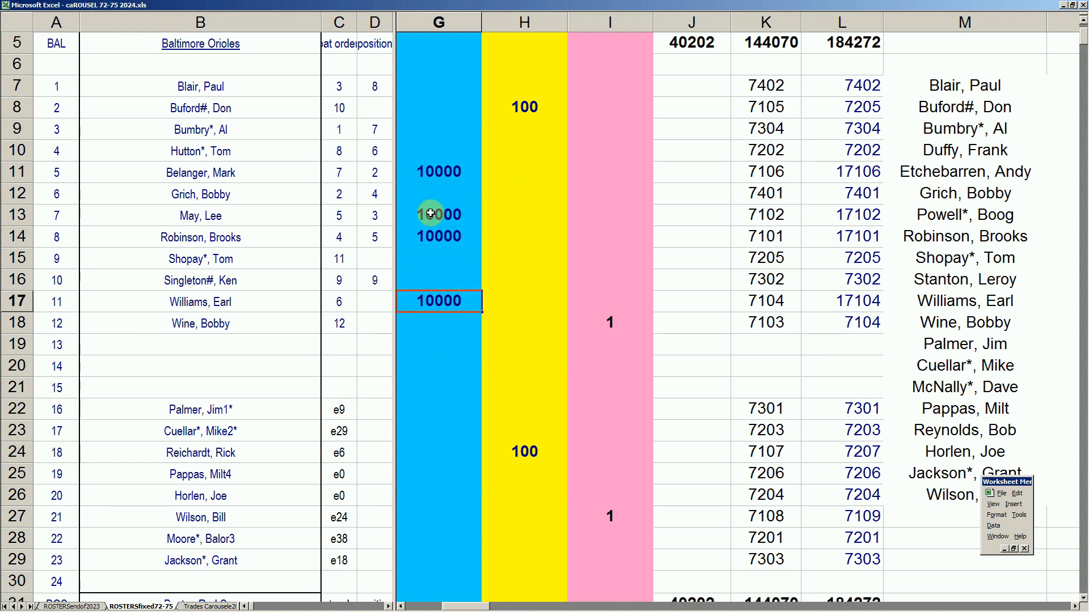
# Examine the 100 entries in column H and the 1 entries in column I of the Baltimore Orioles roster
pyautogui.click(534, 107)
pyautogui.click(523, 451)
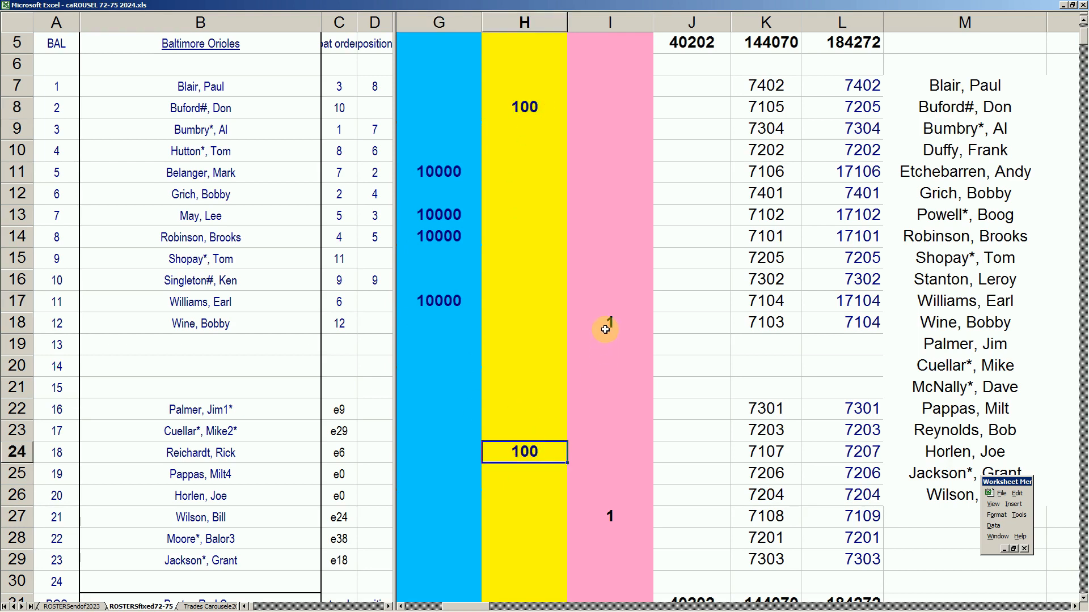
pyautogui.click(605, 323)
pyautogui.click(606, 515)
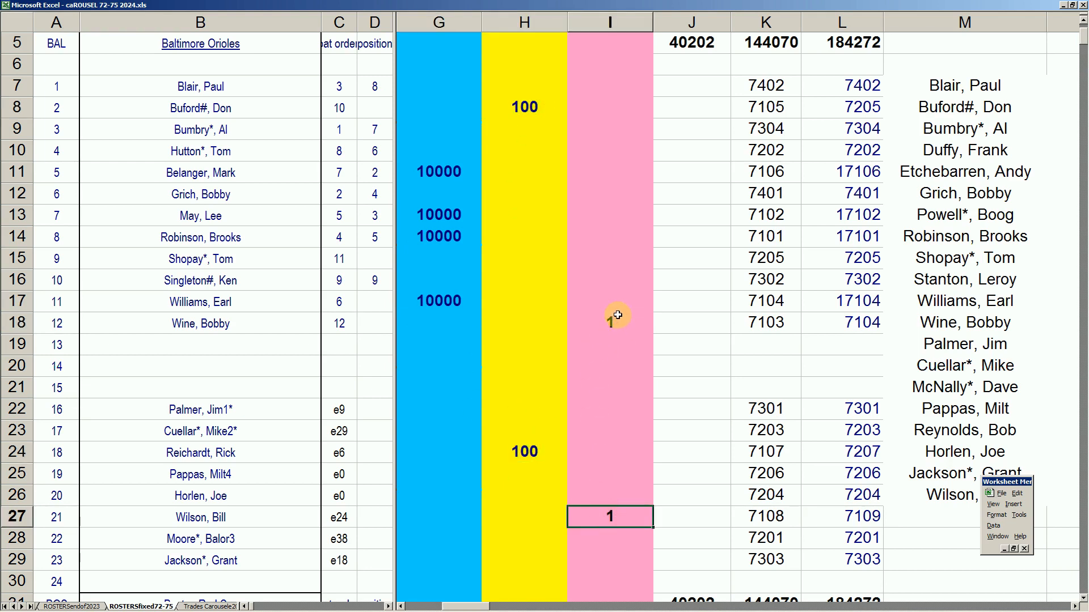
# Check the Baltimore Orioles team value in J5 and the overall total in J3
pyautogui.click(702, 44)
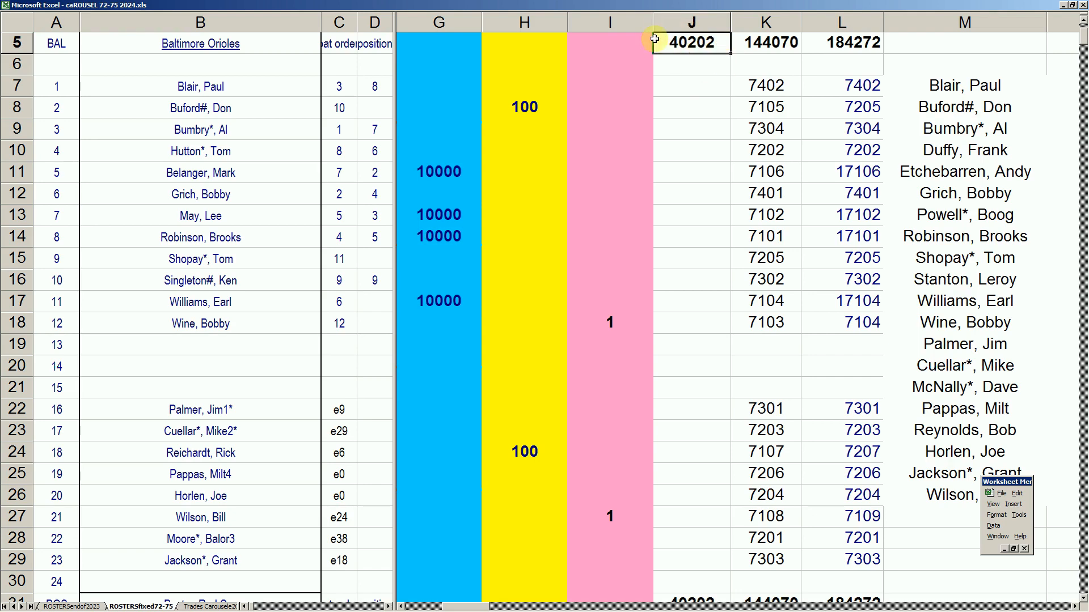
pyautogui.press('Up')
pyautogui.press('Up')
pyautogui.press('Up')
pyautogui.press('Up')
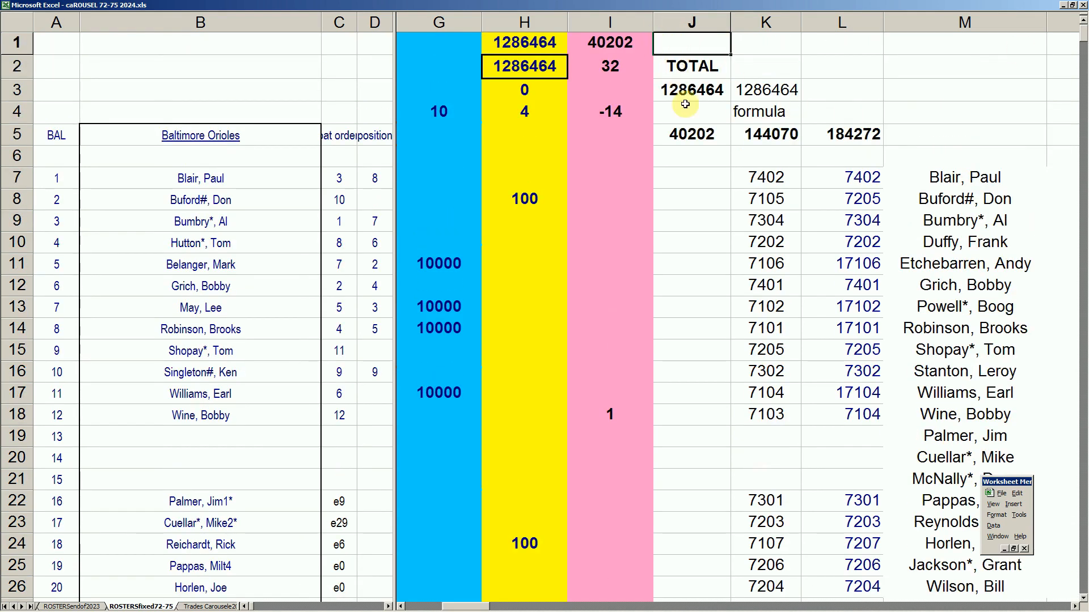
pyautogui.click(681, 92)
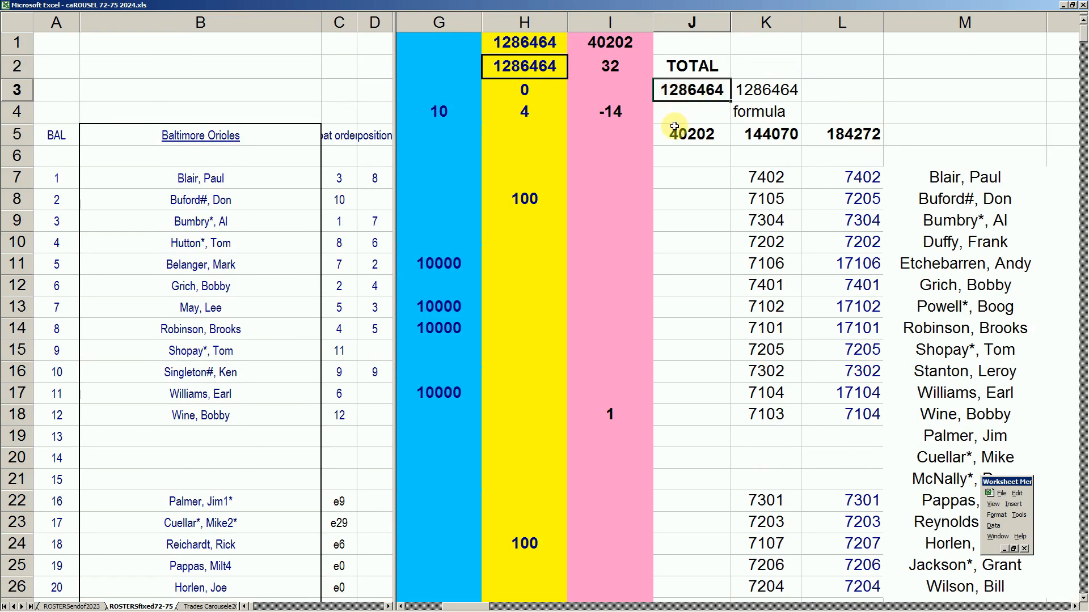
pyautogui.click(1083, 599)
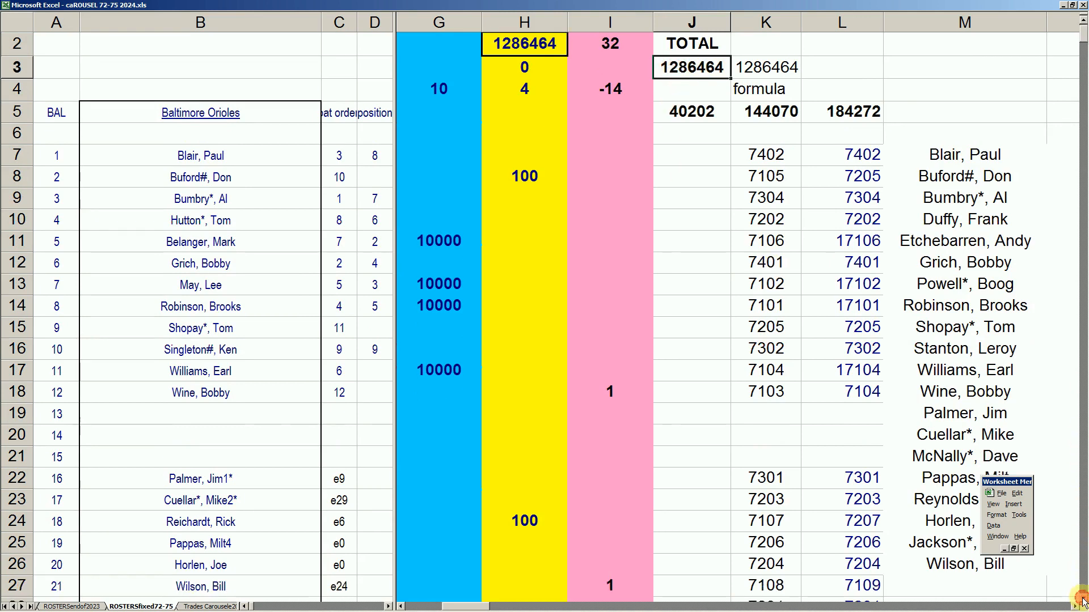
pyautogui.click(1083, 599)
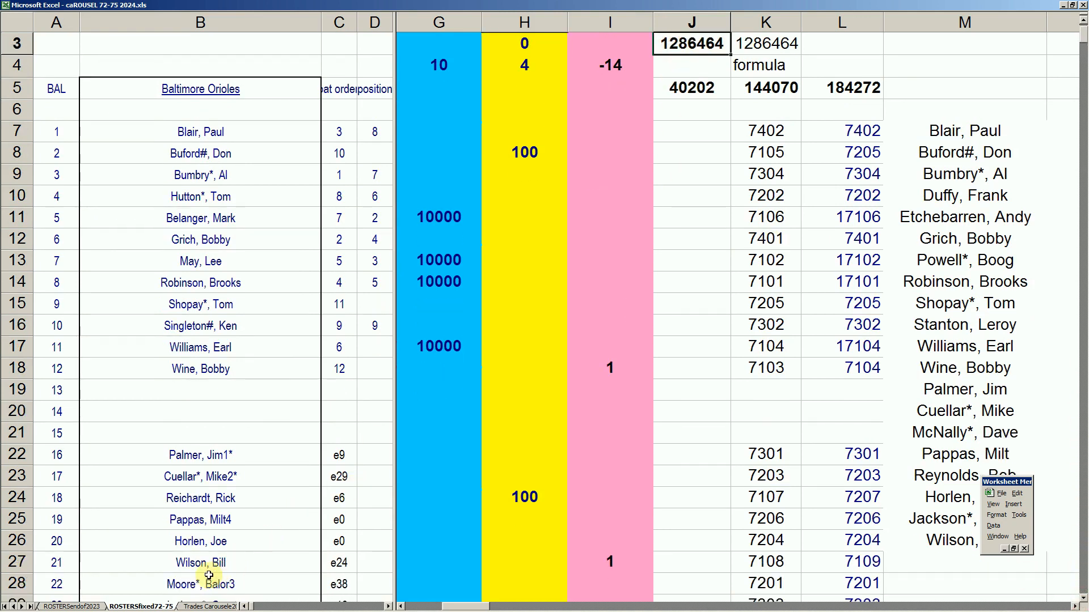
# Review the trades and net tokens on the Trades Carousele2023 sheet through the final LAD and CAL trade
pyautogui.click(191, 607)
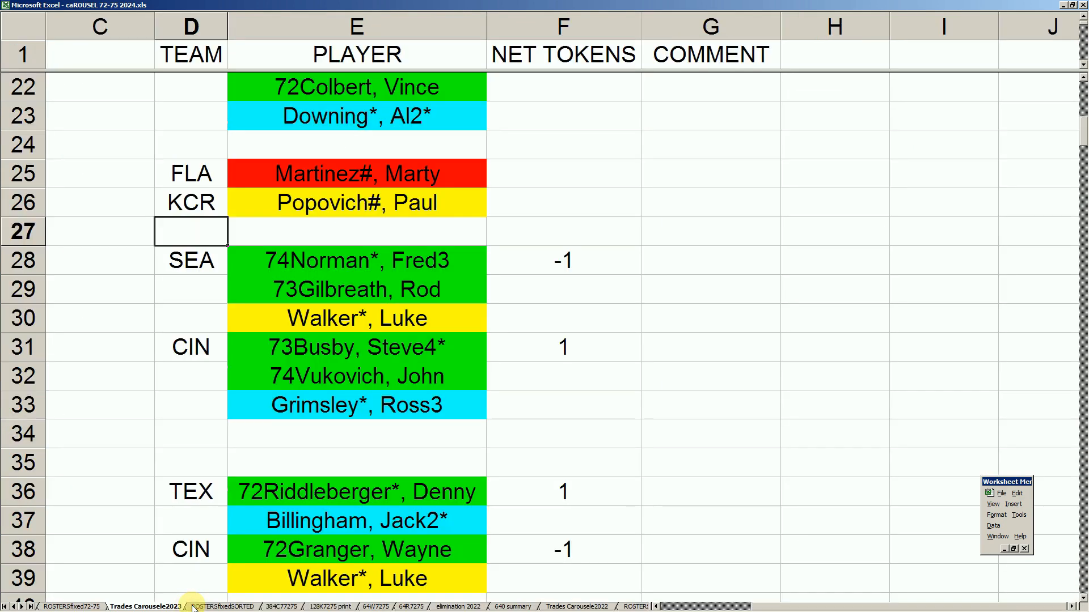
pyautogui.click(312, 446)
pyautogui.scroll(-5, 313, 446)
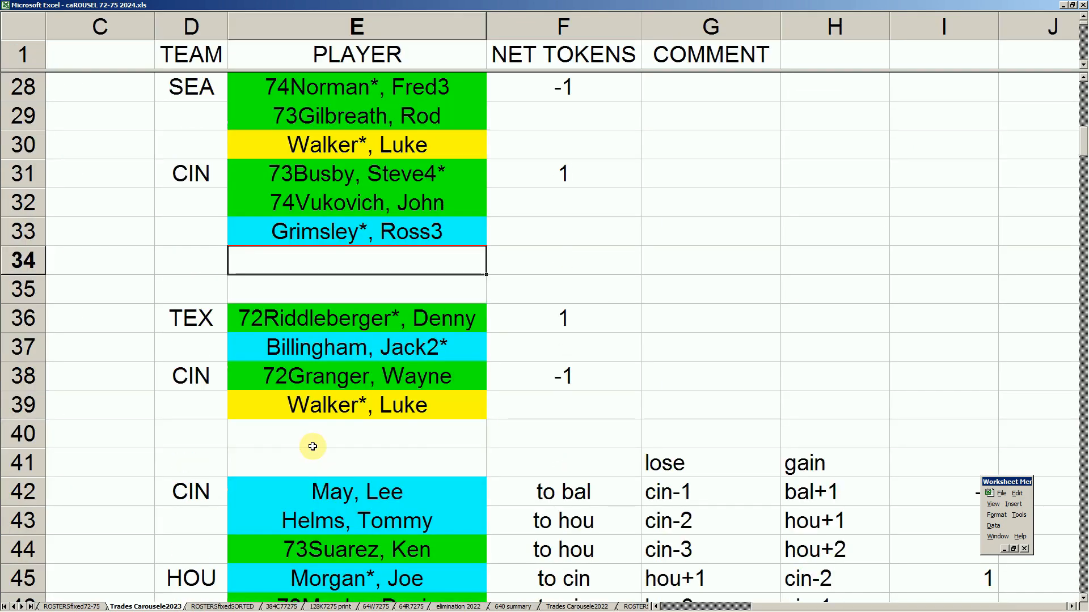
pyautogui.scroll(1, 312, 447)
pyautogui.scroll(-2, 314, 444)
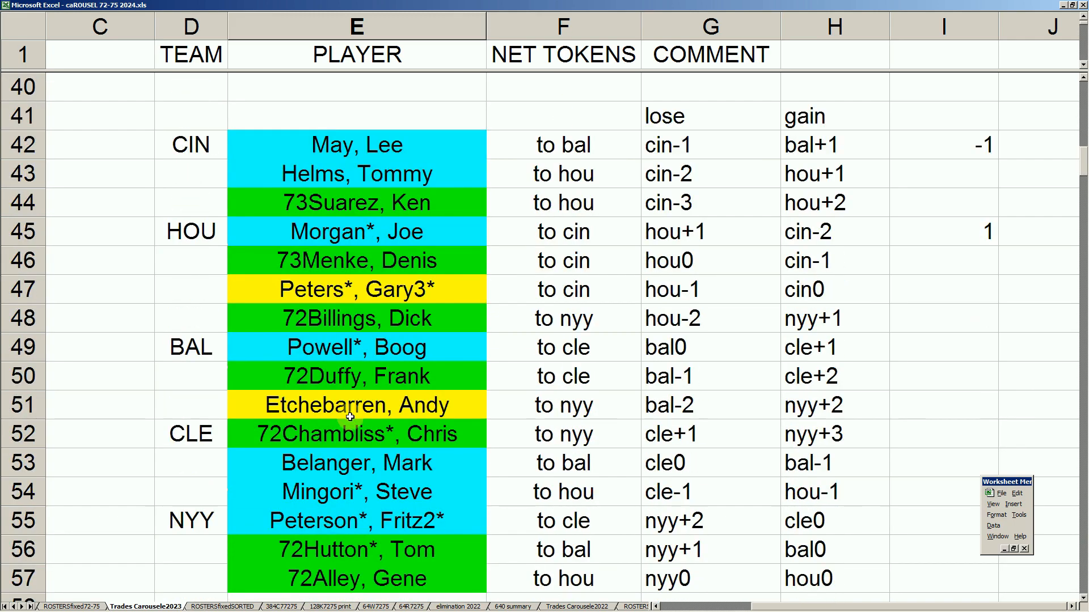
pyautogui.scroll(1, 348, 417)
pyautogui.click(401, 380)
pyautogui.press('pagedown')
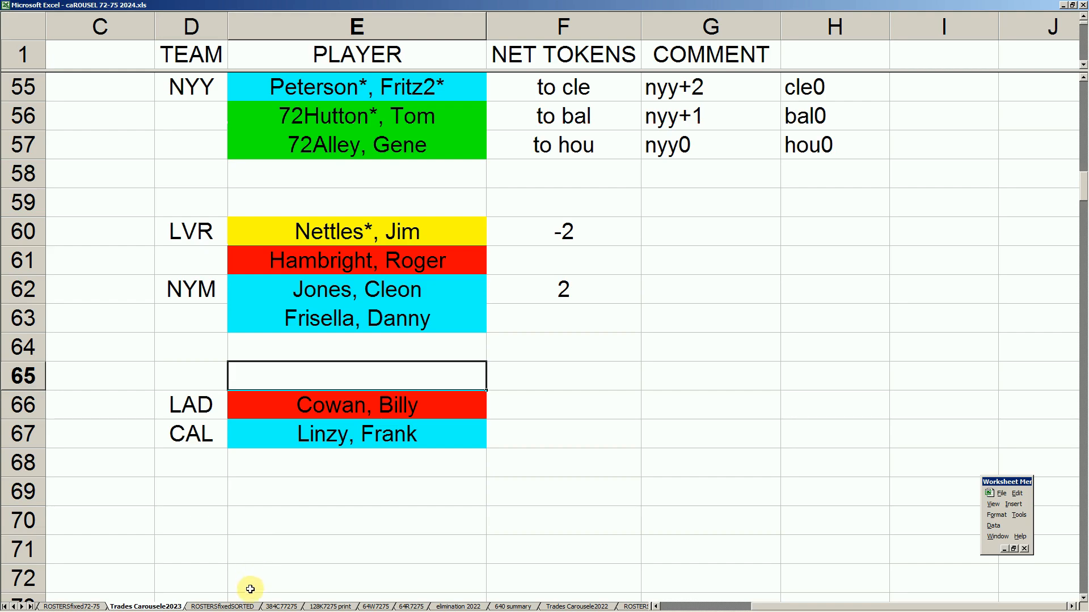
# View the 384C77275 sheet and go to the beginning of the player list on the 128K7275 print sheet
pyautogui.click(277, 607)
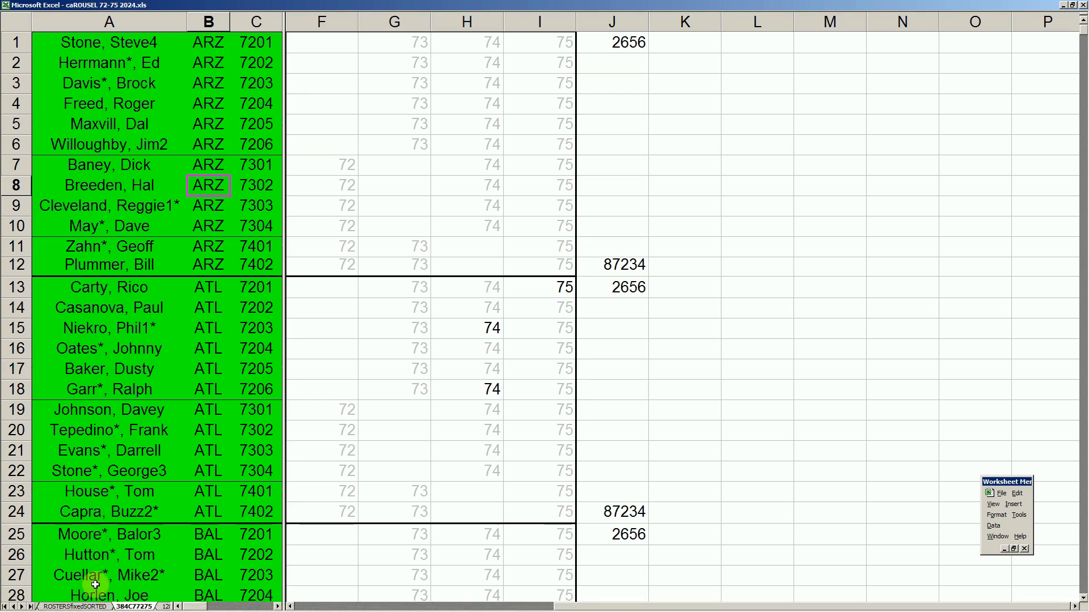
pyautogui.click(161, 606)
pyautogui.click(157, 366)
pyautogui.scroll(10, 169, 256)
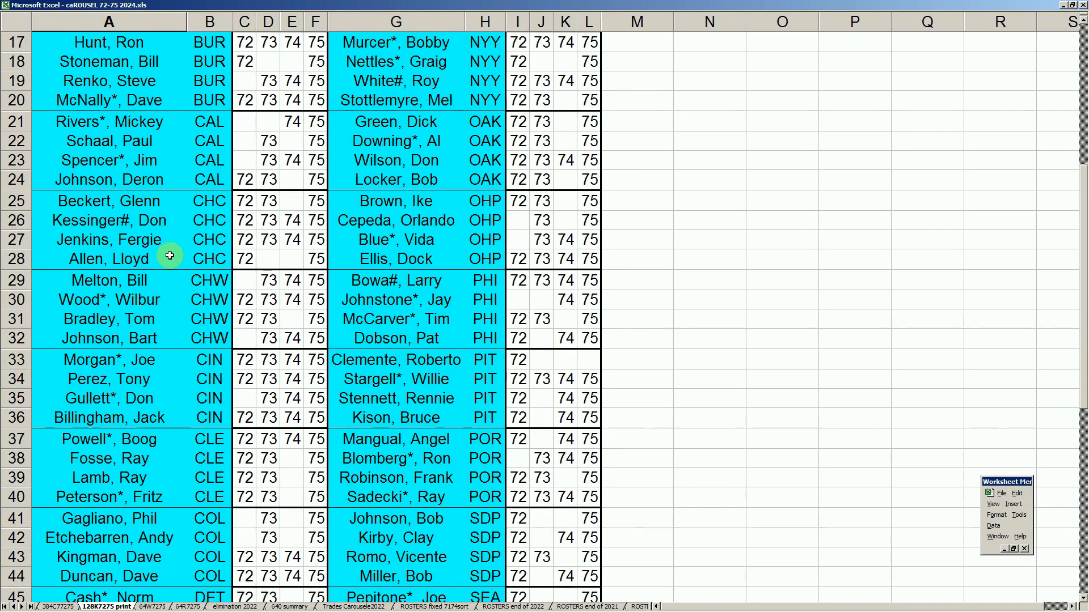
pyautogui.scroll(3, 169, 256)
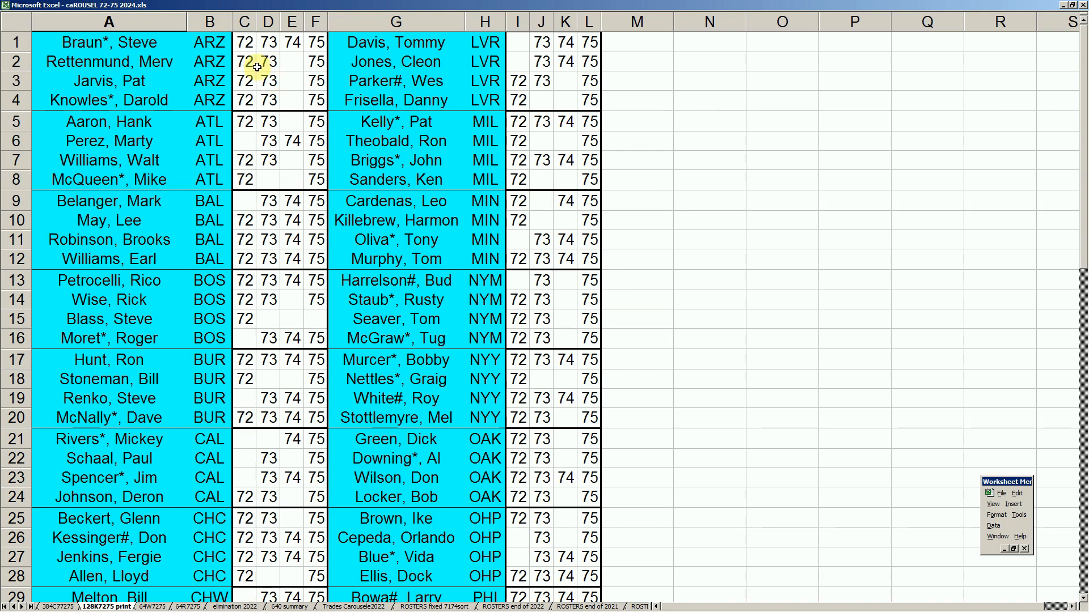
# Examine the 72, 73, 74 and 75 year columns, C to F, on the 128K7275 print sheet
pyautogui.click(244, 24)
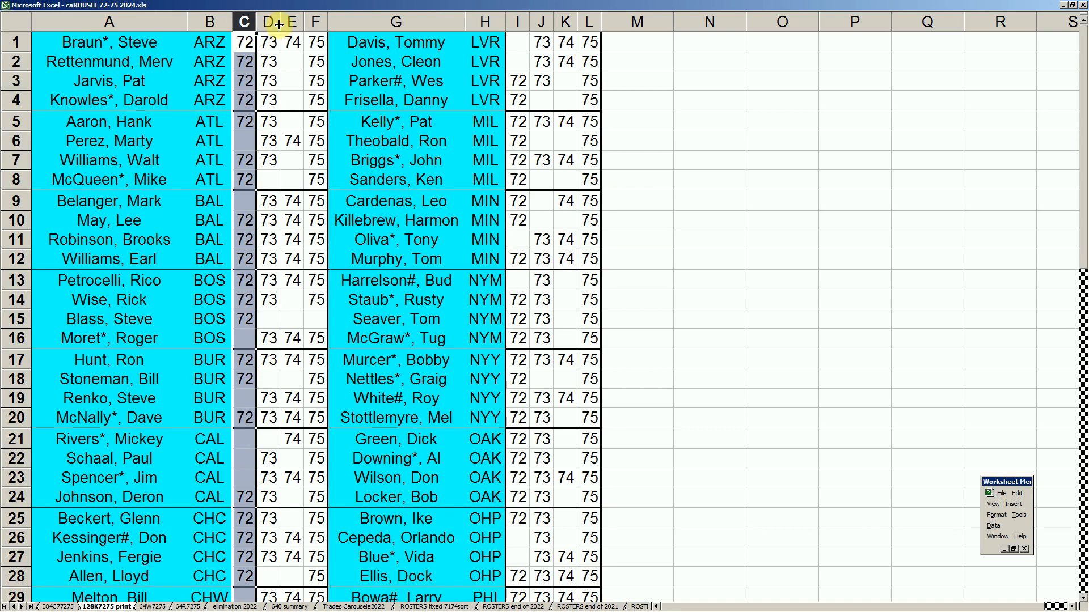
pyautogui.click(270, 22)
pyautogui.click(292, 22)
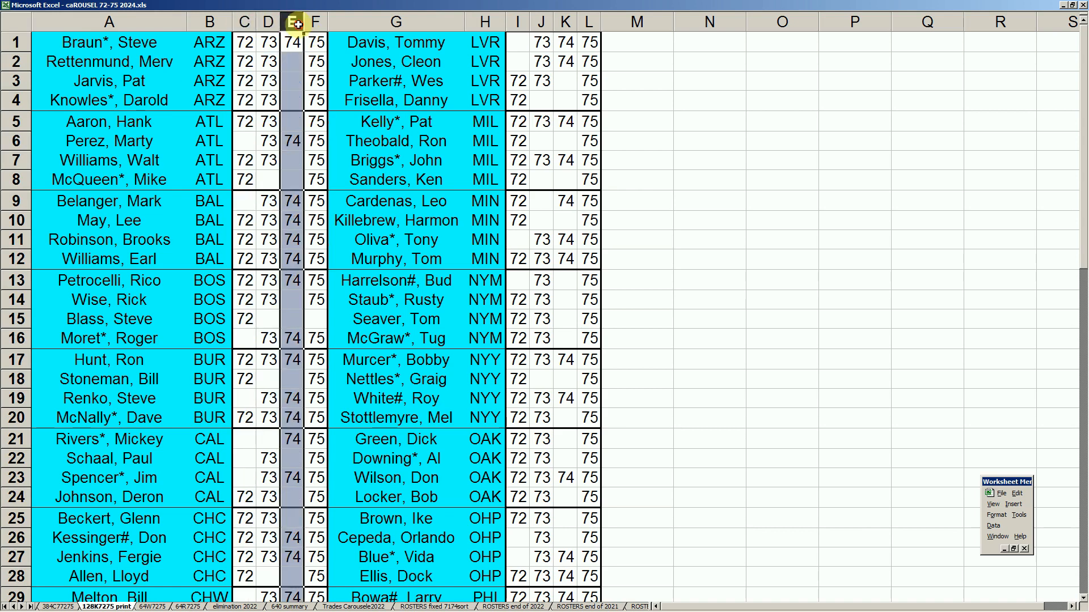
pyautogui.click(318, 63)
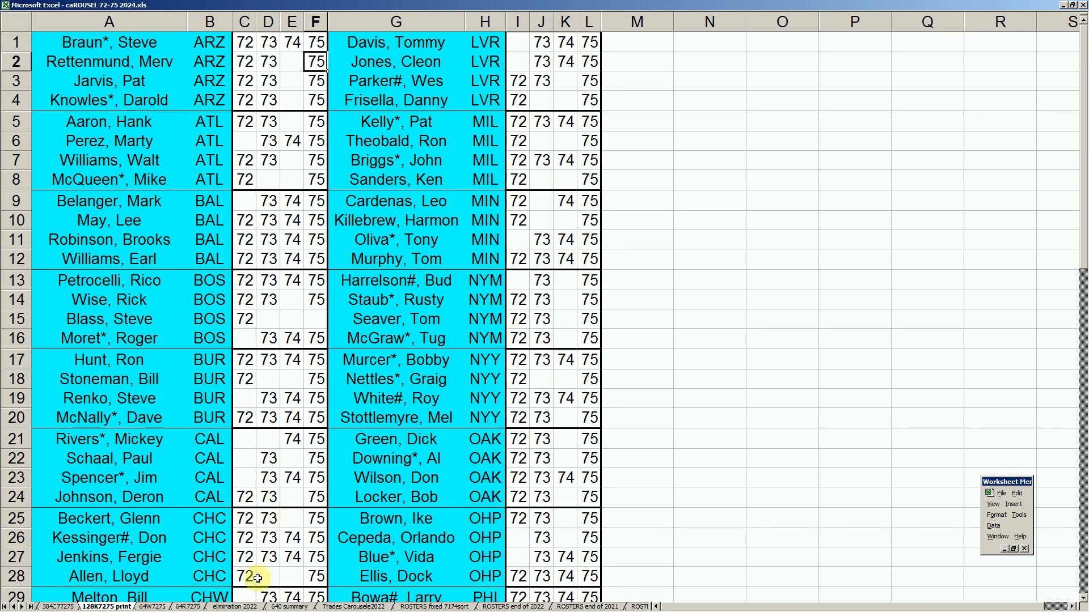
# Review the full player list on the 64W7275 sheet and return to its first row
pyautogui.click(160, 605)
pyautogui.click(216, 145)
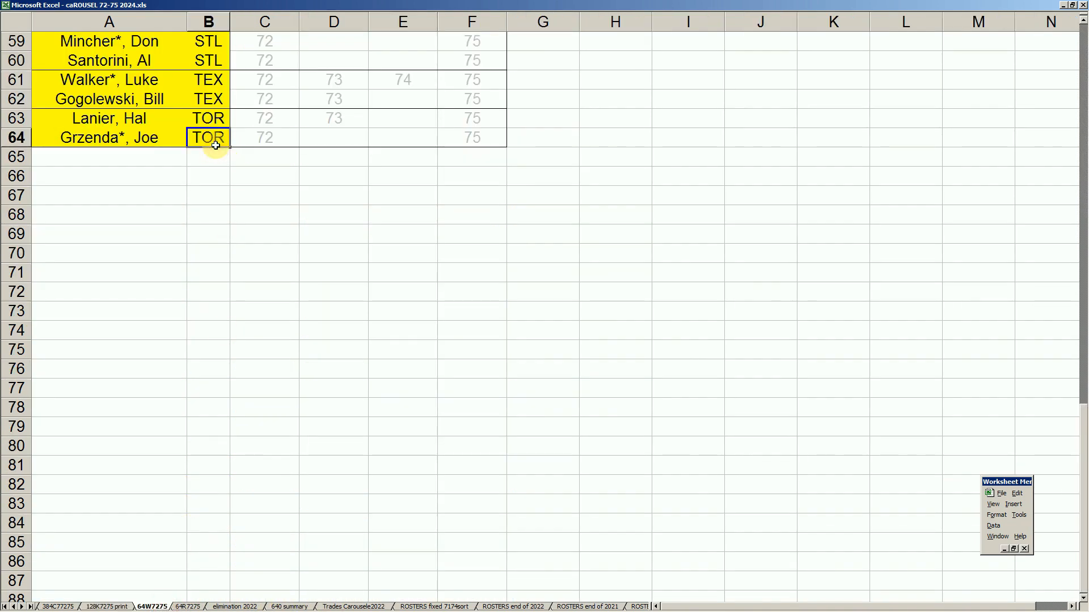
pyautogui.press('pageup')
pyautogui.press('pageup')
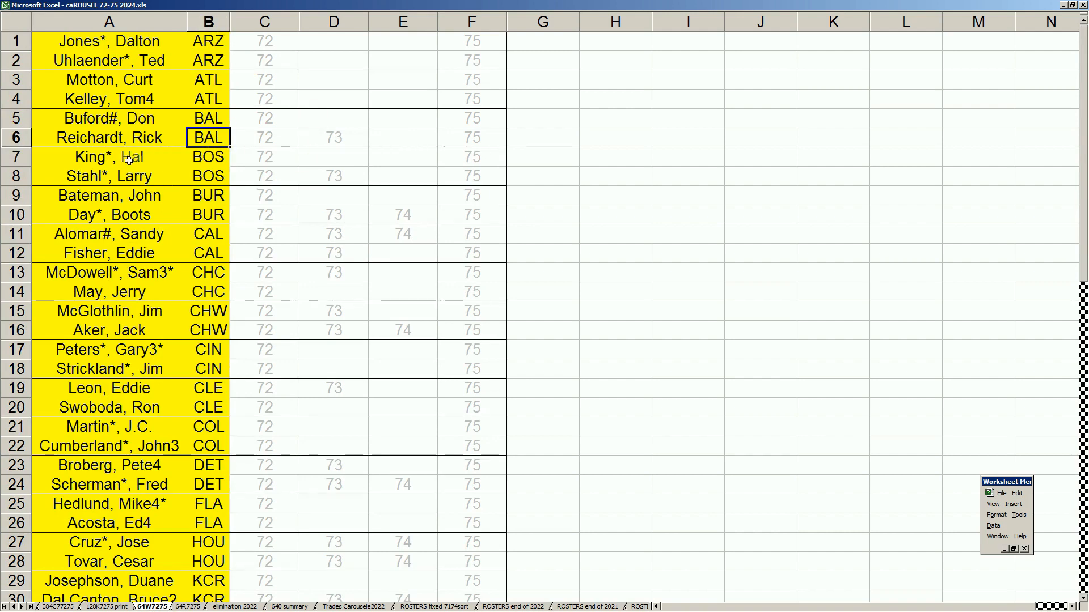
pyautogui.click(200, 196)
pyautogui.press('pagedown')
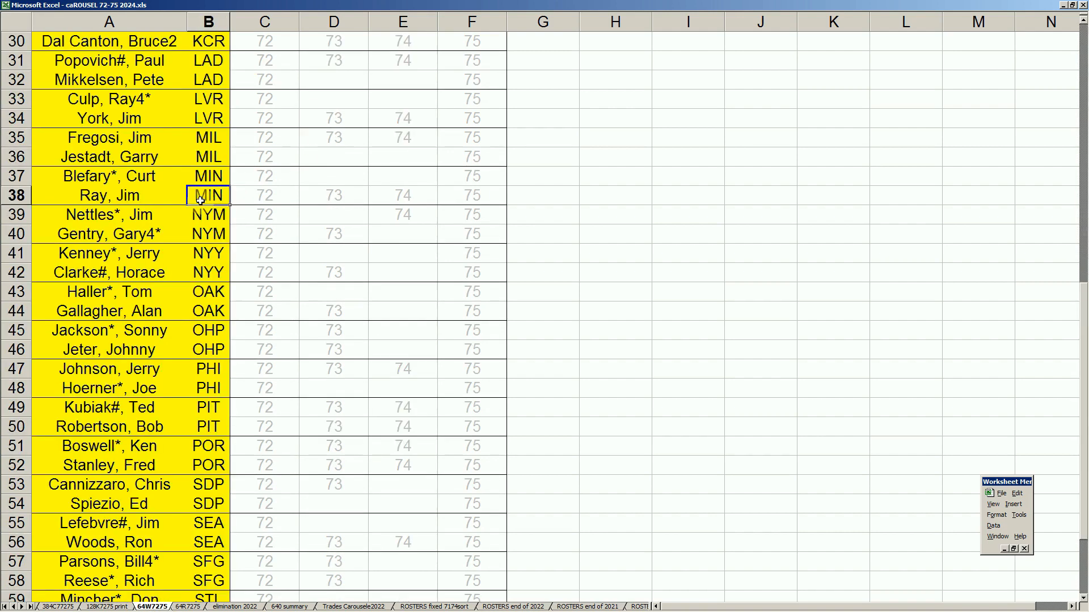
pyautogui.press('pagedown')
pyautogui.press('pageup')
pyautogui.press('pageup')
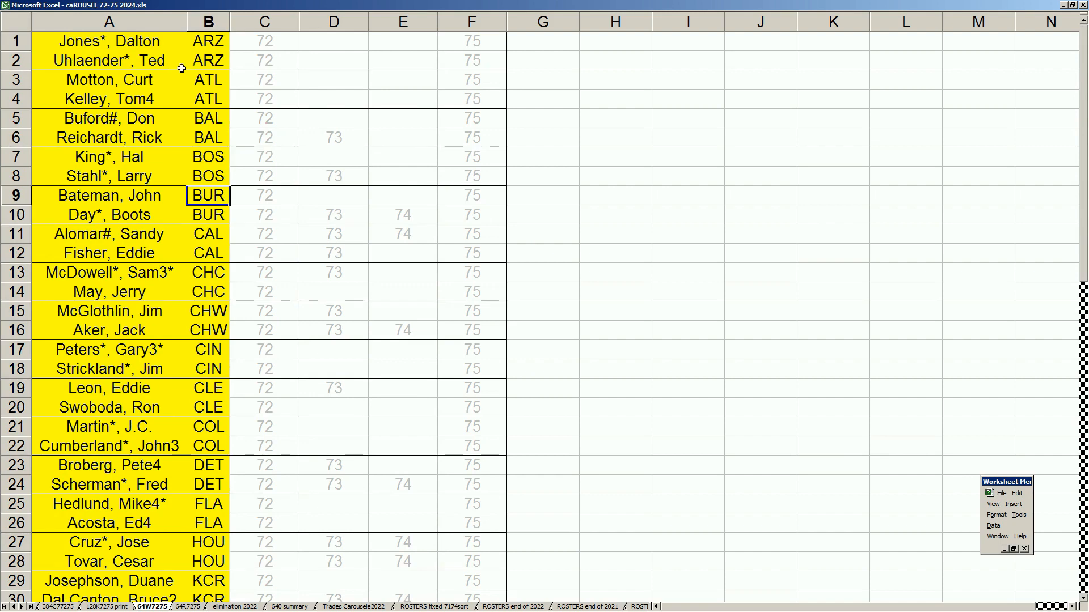
# Examine the 72 and 75 year columns, C and F, on the 64W7275 sheet
pyautogui.click(271, 20)
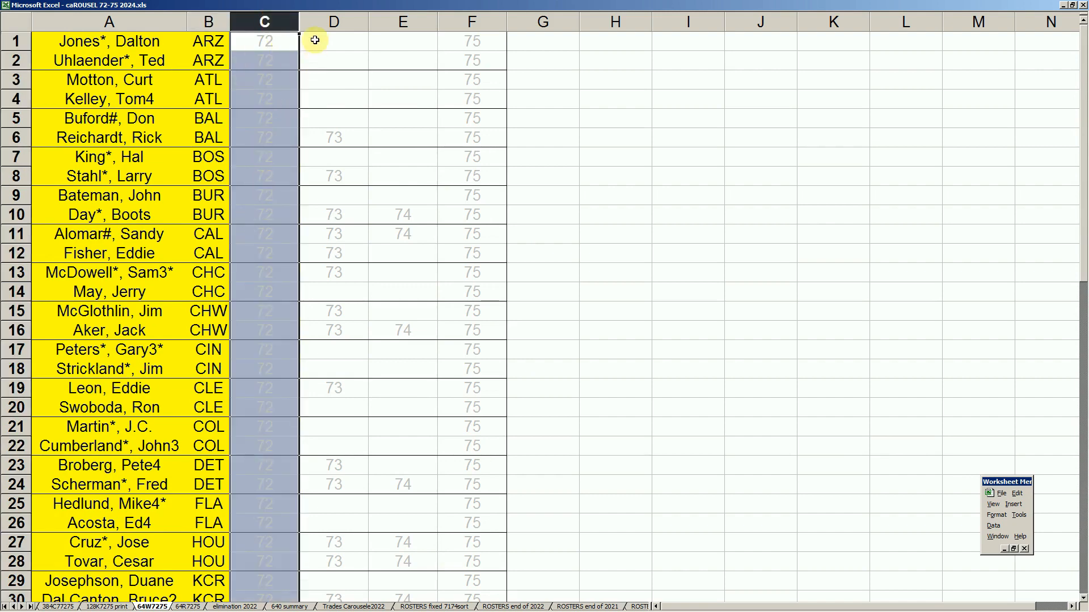
pyautogui.click(395, 51)
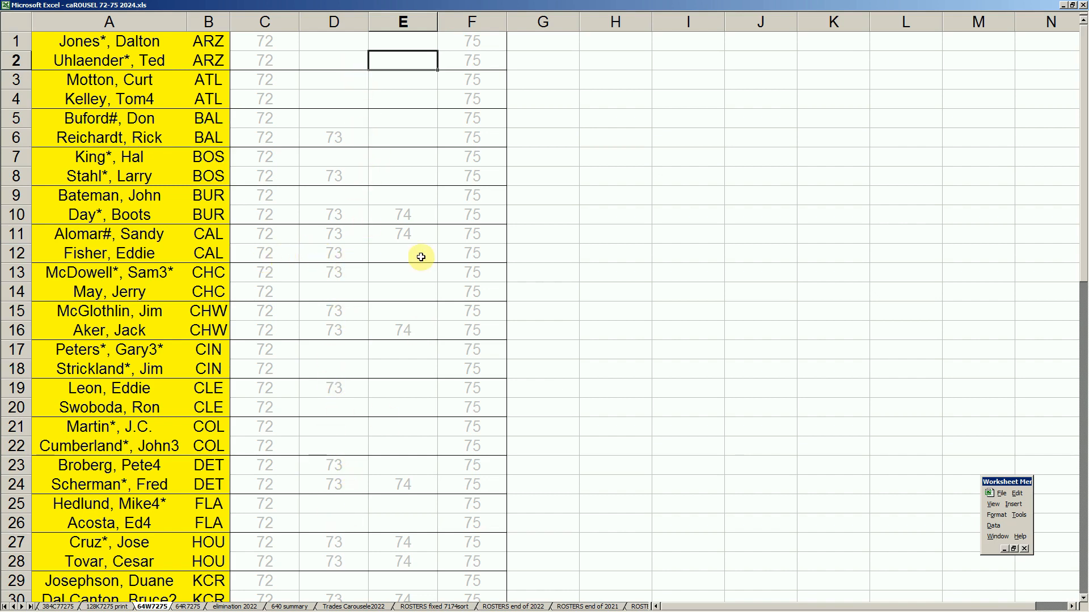
pyautogui.click(474, 25)
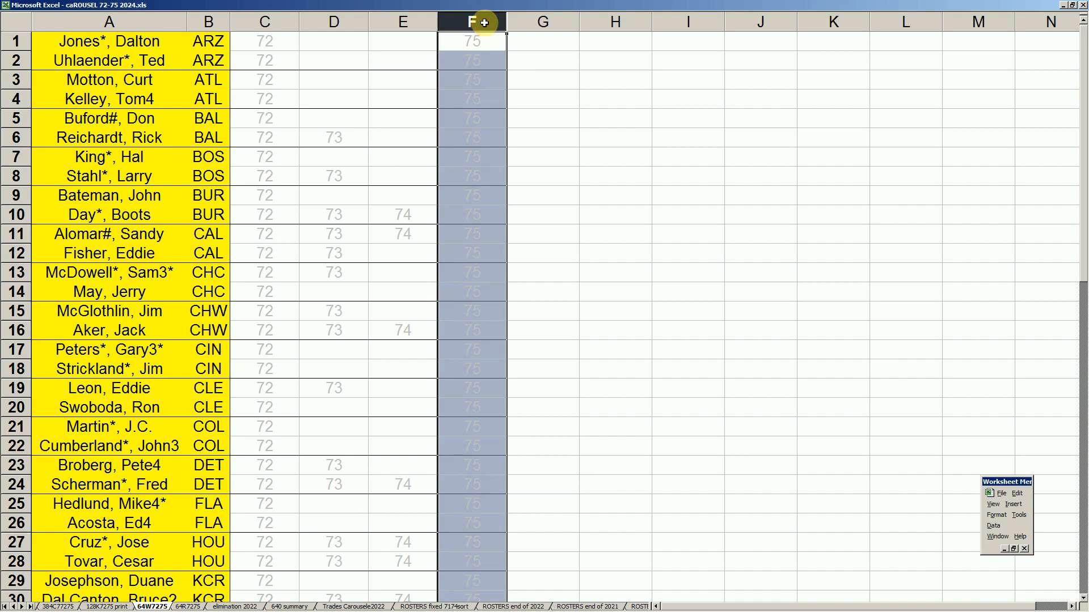
pyautogui.click(326, 195)
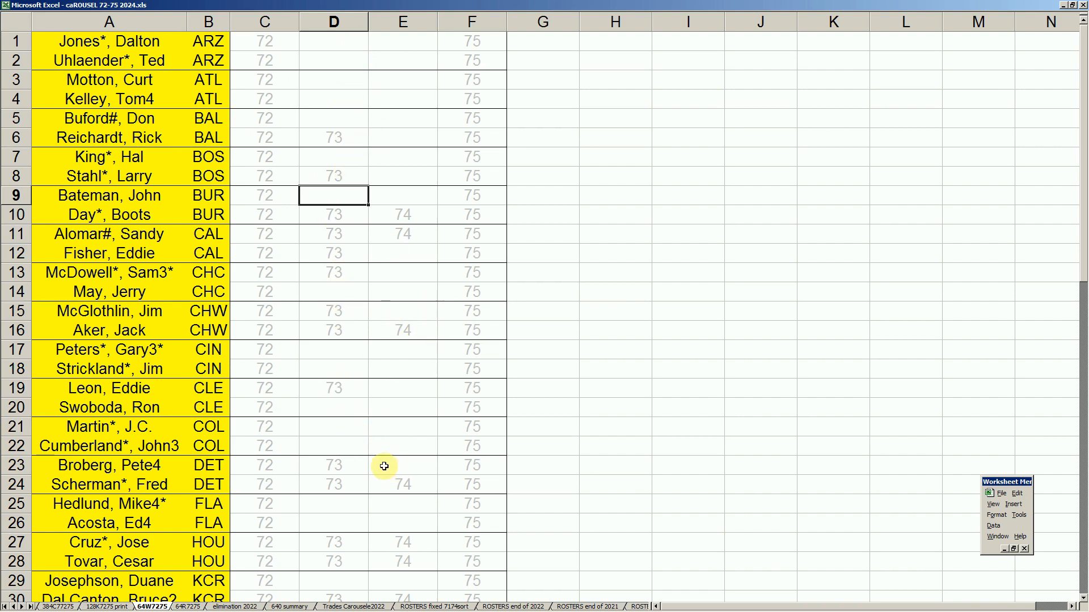
# Examine the 72 year entries in column C from the start of the 64R7275 sheet
pyautogui.click(197, 608)
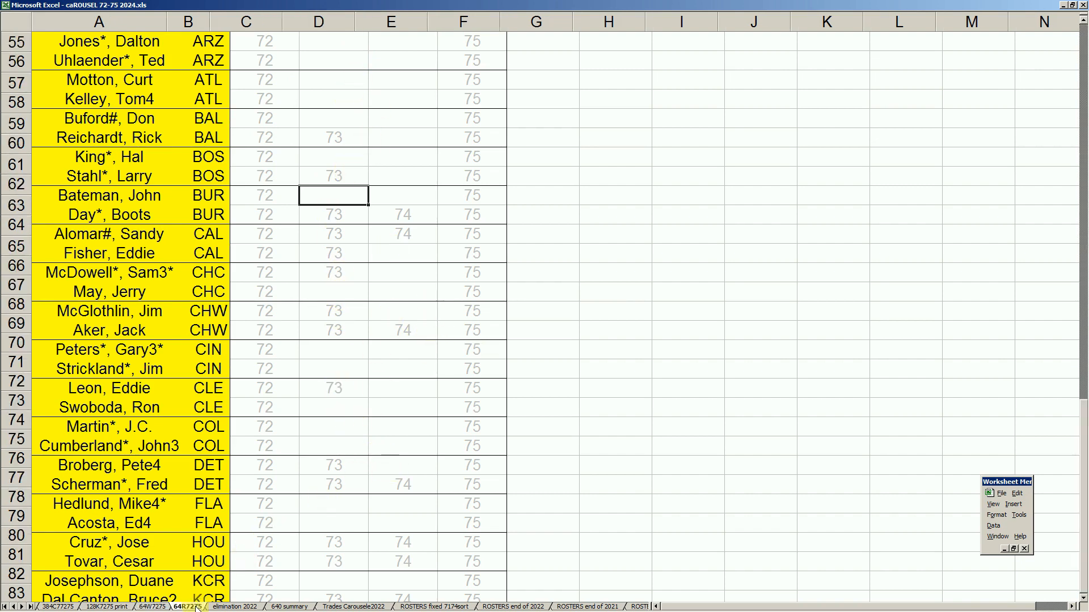
pyautogui.click(274, 219)
pyautogui.press('pageup')
pyautogui.press('pageup')
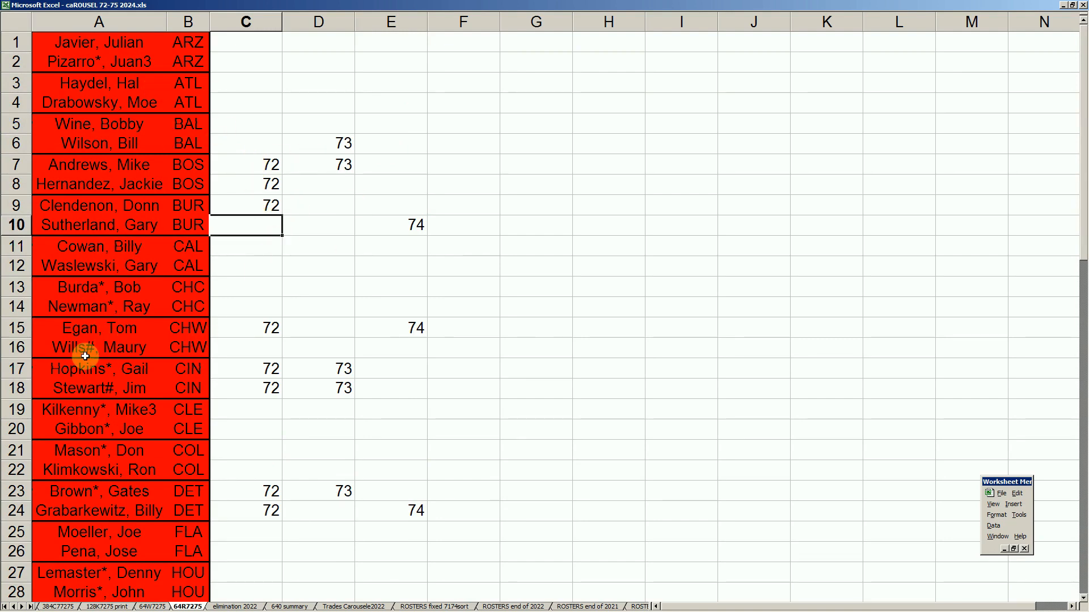
pyautogui.click(268, 165)
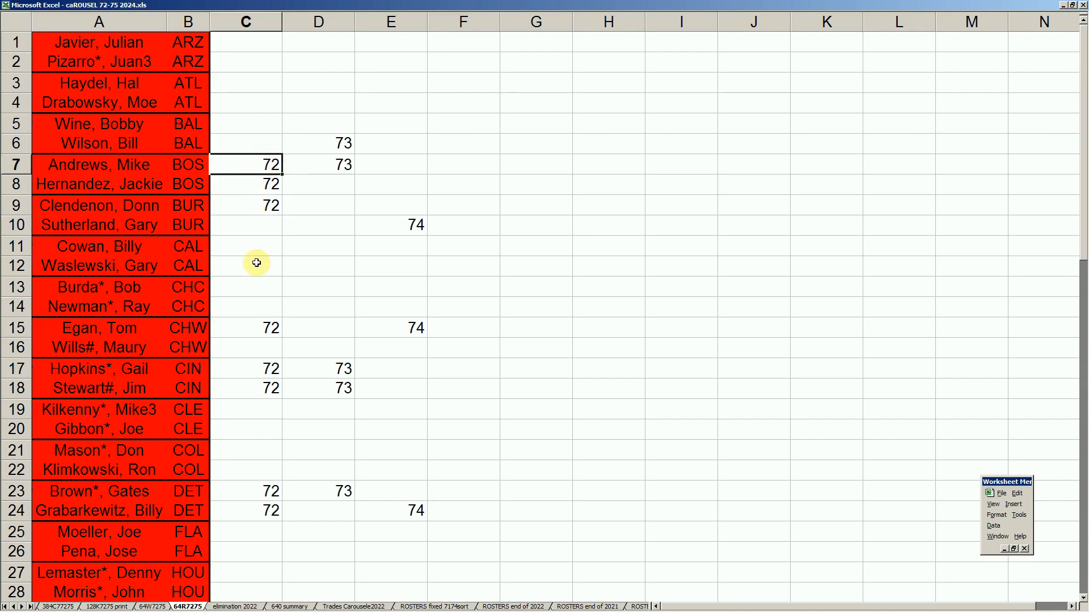
pyautogui.click(274, 345)
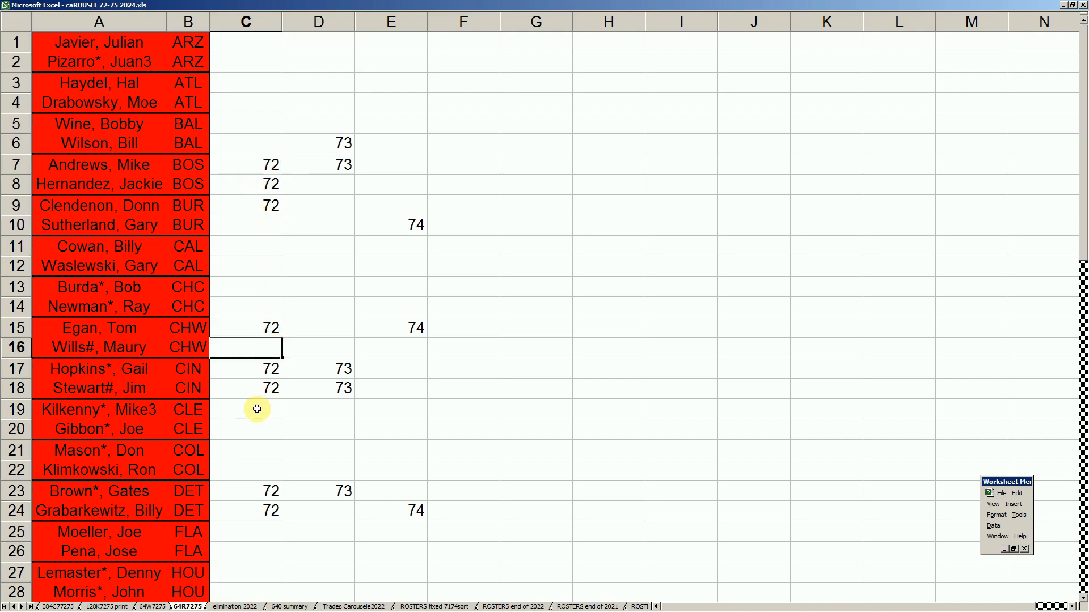
# Review the rest of the red player list on the 64R7275 sheet down to row 64 and return to its first row
pyautogui.scroll(-7, 252, 409)
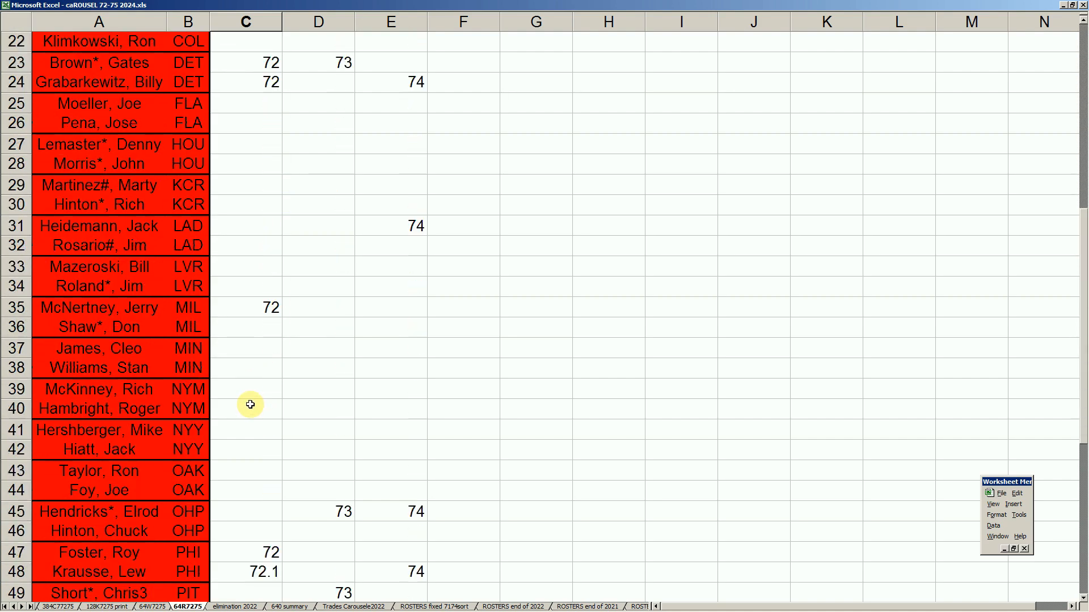
pyautogui.click(1083, 593)
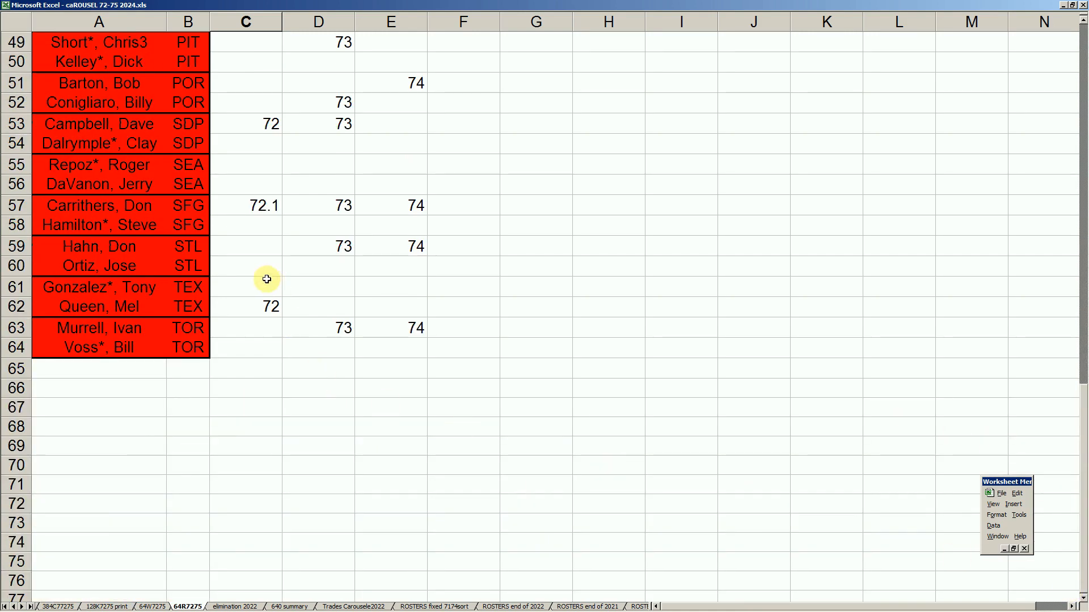
pyautogui.scroll(2, 316, 308)
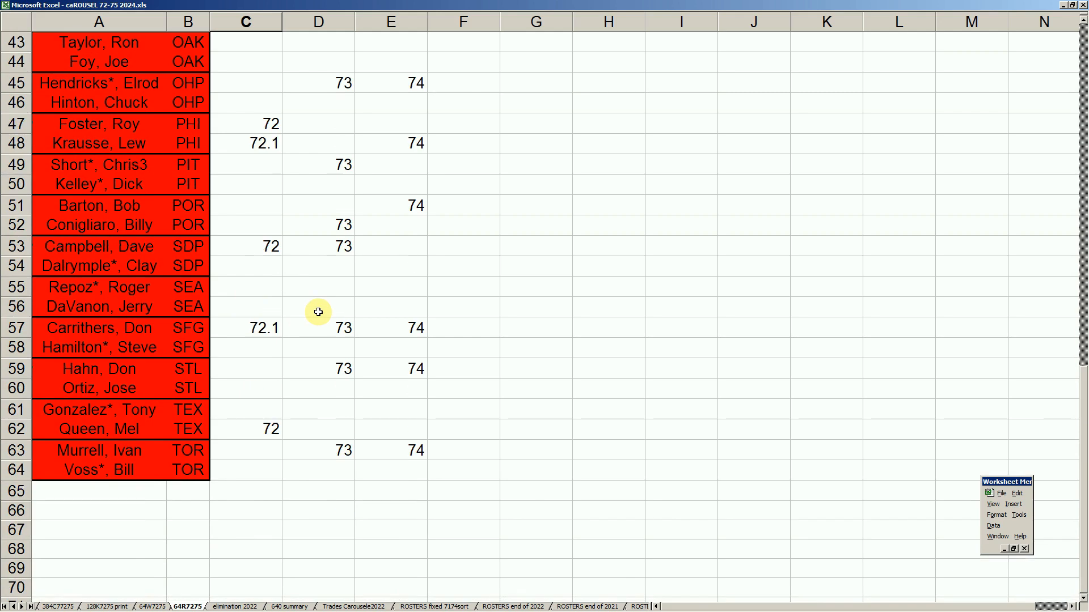
pyautogui.scroll(13, 319, 311)
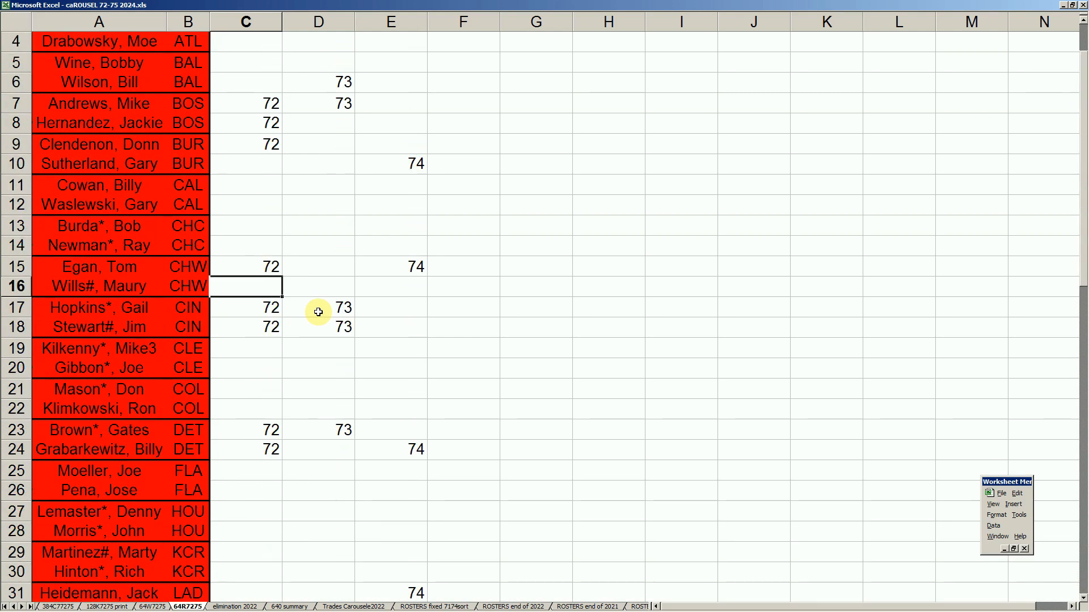
pyautogui.scroll(1, 318, 312)
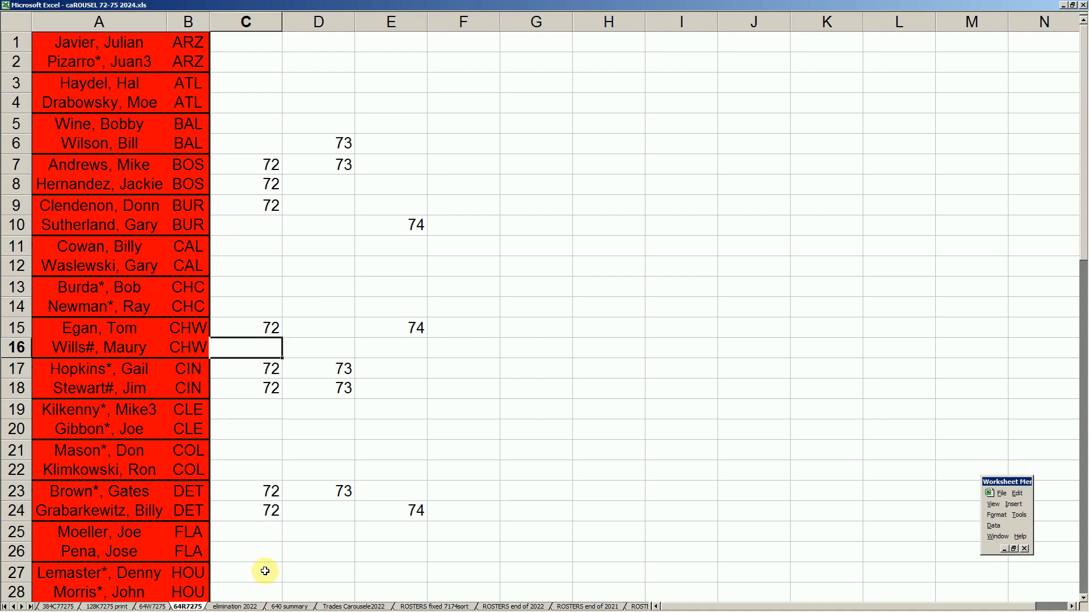
# Open the 640 summary sheet and review its colour-coded player columns down to row 160
pyautogui.click(289, 605)
pyautogui.click(92, 333)
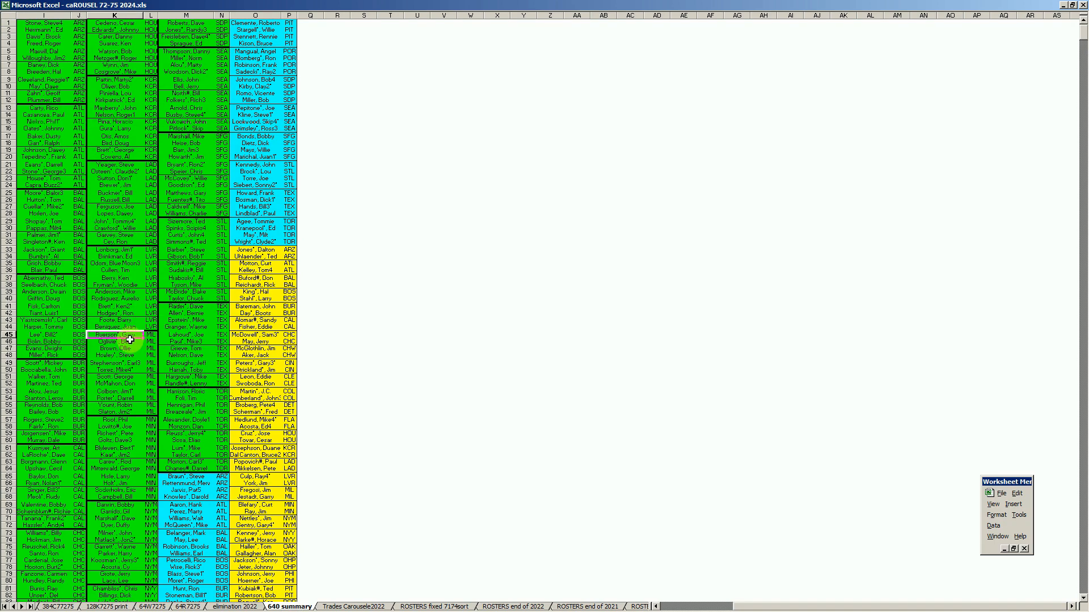
pyautogui.scroll(-4, 122, 339)
pyautogui.scroll(-10, 177, 450)
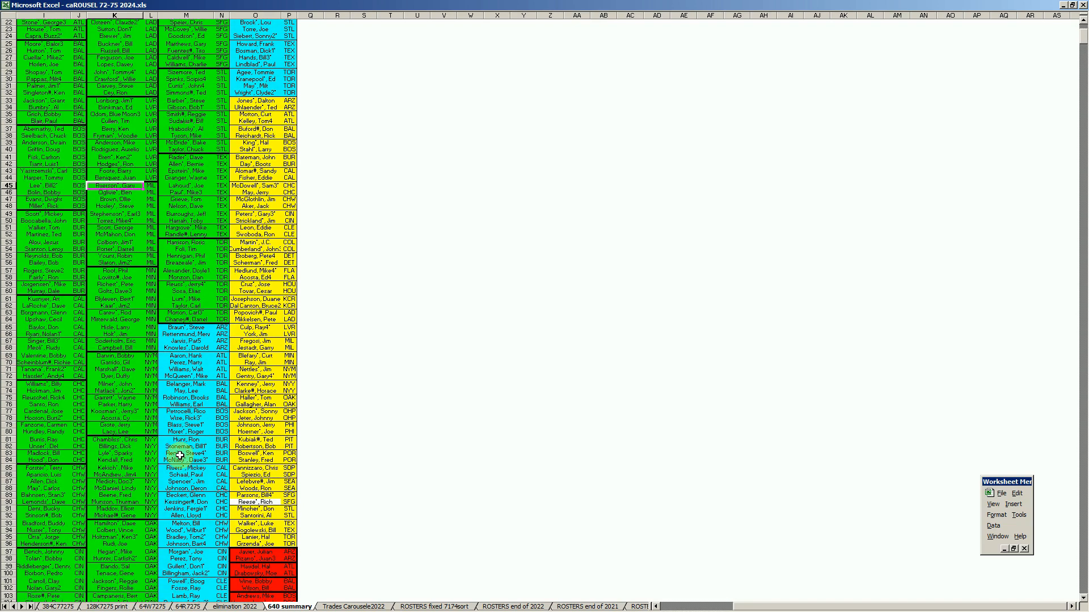
pyautogui.scroll(-7, 181, 457)
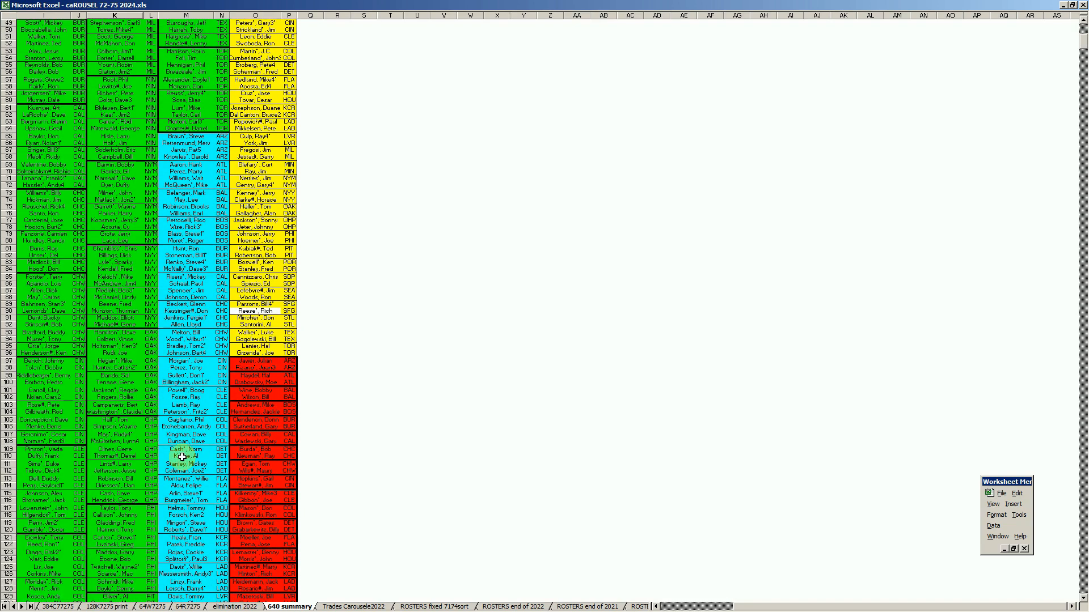
pyautogui.scroll(-10, 183, 457)
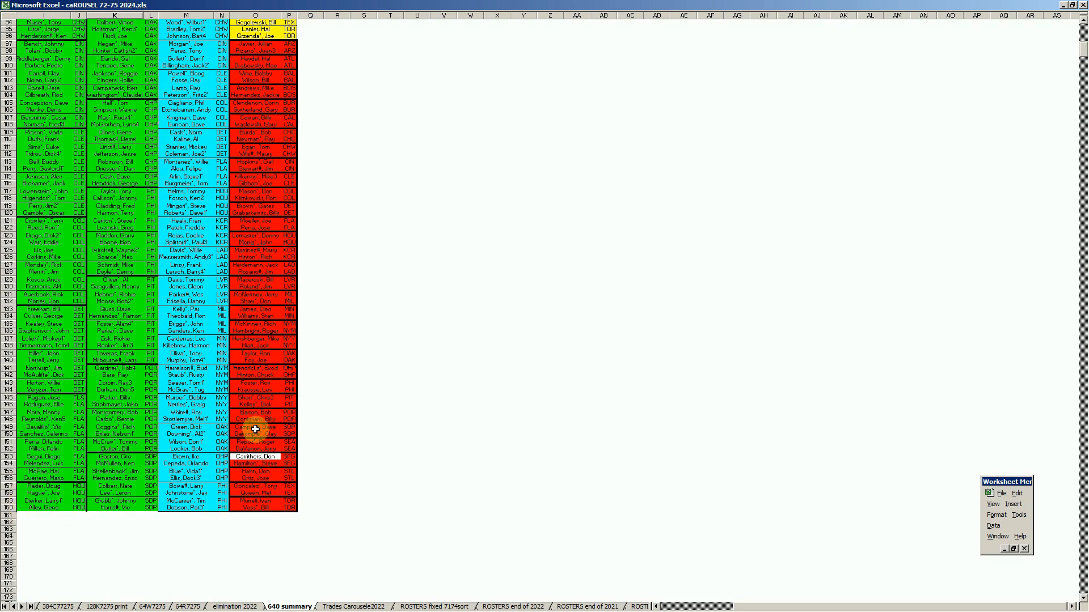
# Examine the yellow and red player blocks in columns O and P of the 640 summary sheet
pyautogui.scroll(8, 256, 361)
pyautogui.scroll(6, 301, 306)
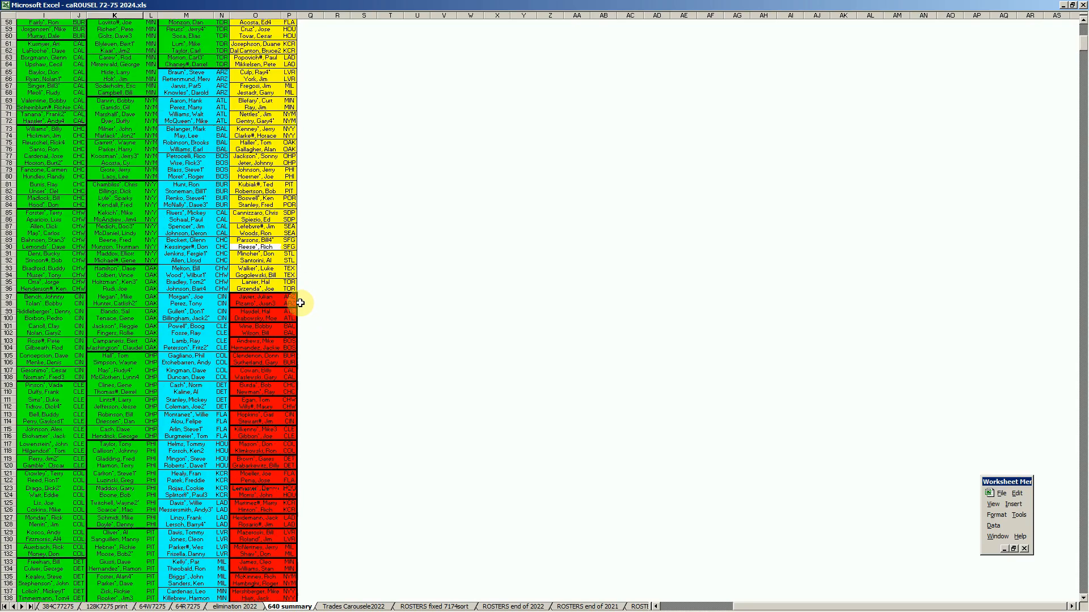
pyautogui.scroll(5, 330, 101)
pyautogui.scroll(3, 330, 102)
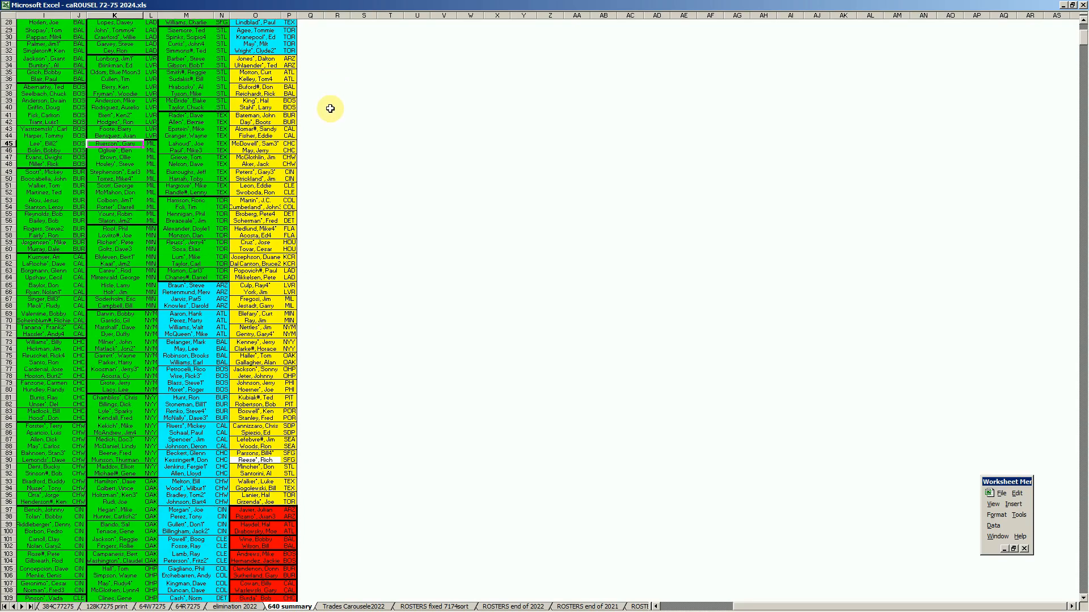
pyautogui.scroll(1, 389, 479)
pyautogui.scroll(-2, 343, 476)
pyautogui.scroll(-3, 343, 477)
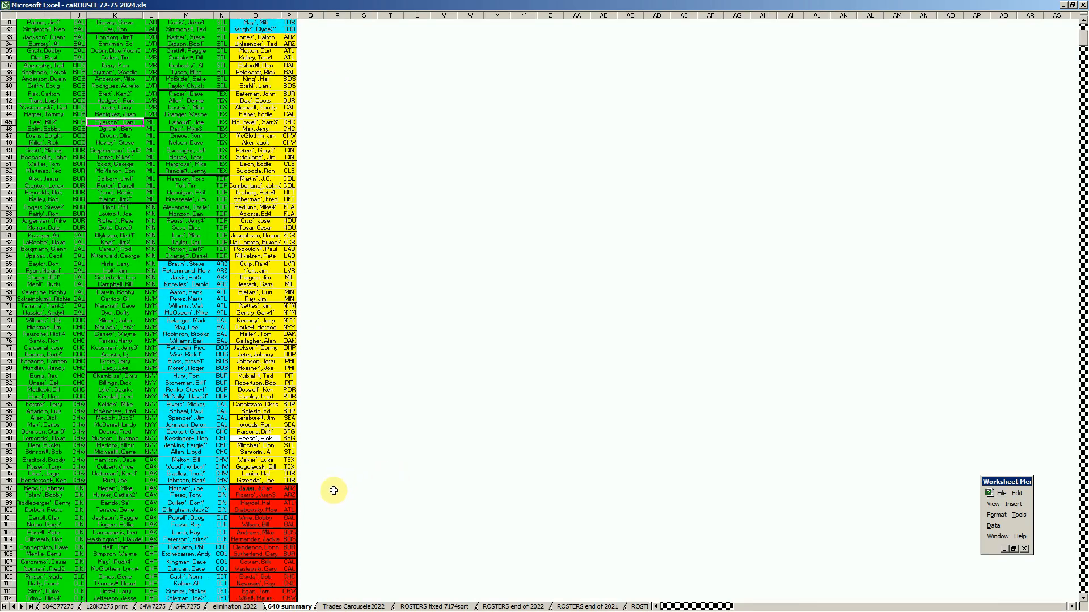
pyautogui.scroll(1, 339, 494)
pyautogui.scroll(-1, 340, 495)
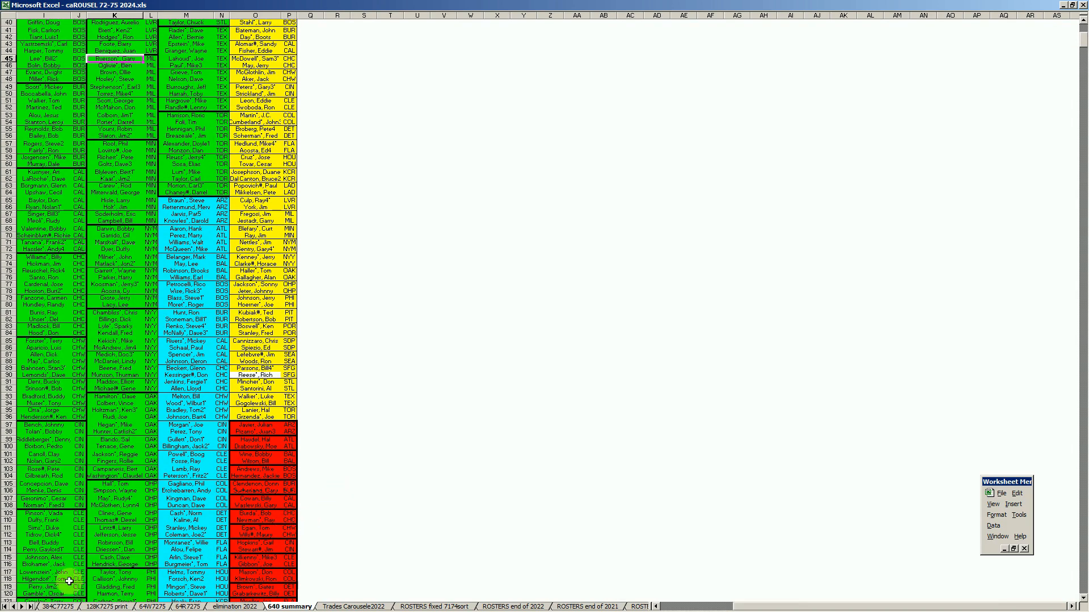
# Open the 384C77275 sheet, restore the workbook window to a smaller size beneath the browser page, and select cell A1
pyautogui.click(63, 607)
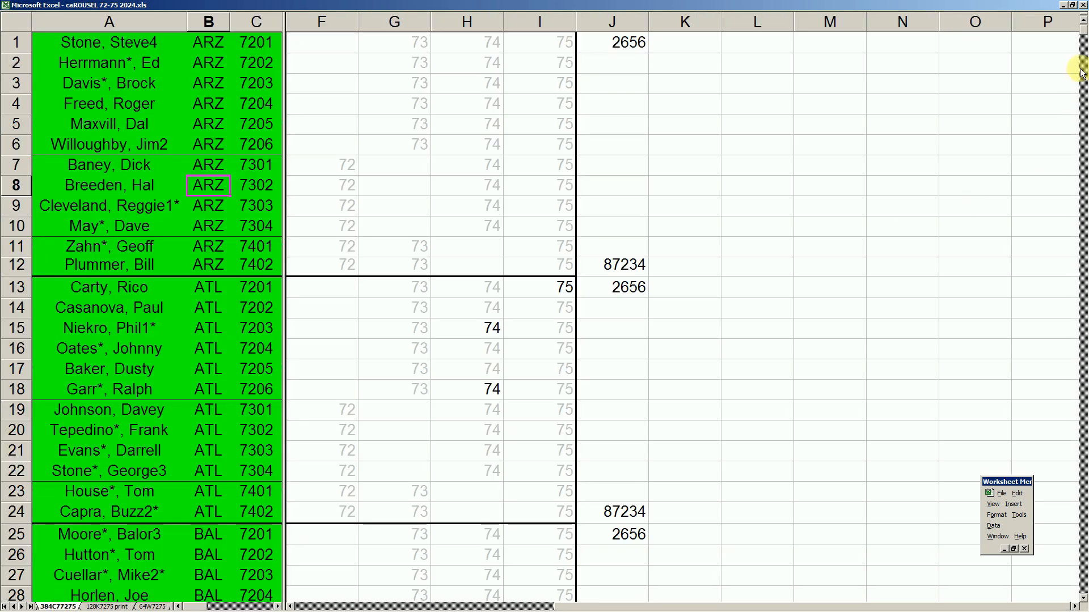
pyautogui.click(1072, 5)
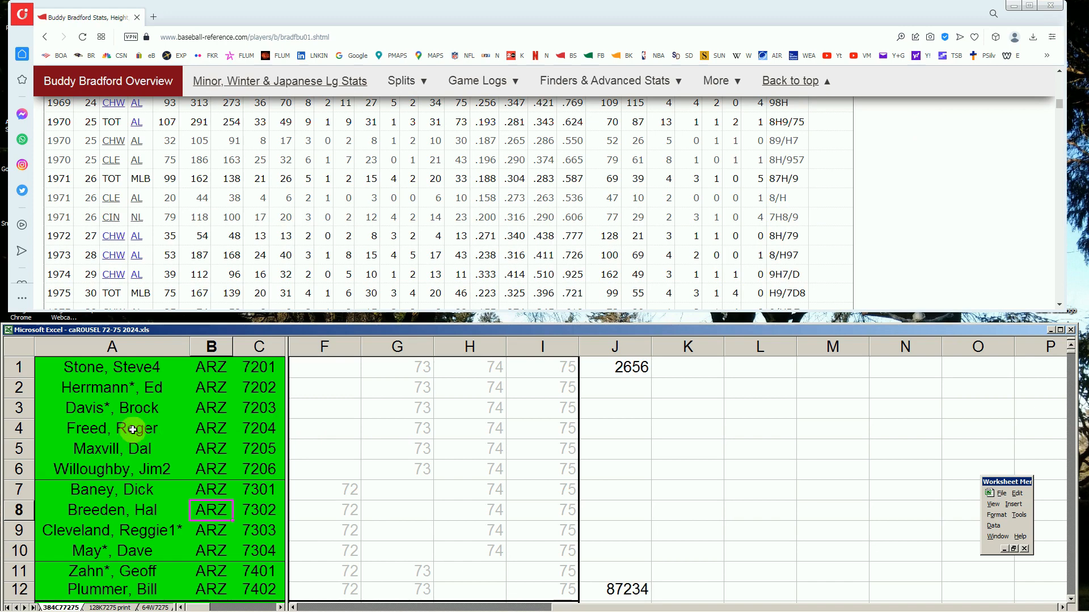
pyautogui.click(151, 368)
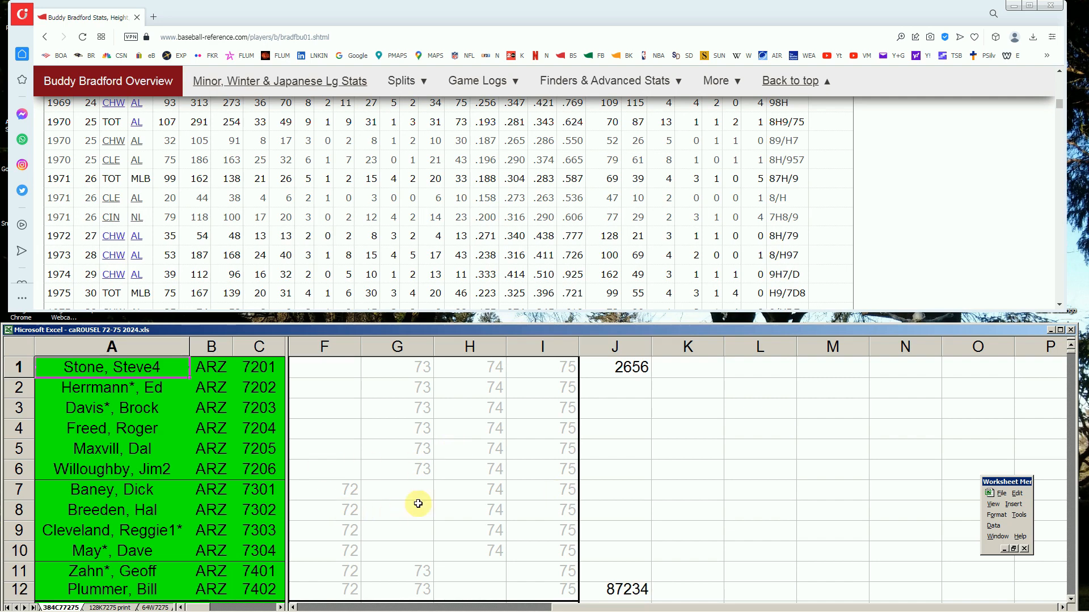
# Examine the ARZ player names in column A, rows 1 to 9, on the 384C77275 sheet
pyautogui.click(143, 380)
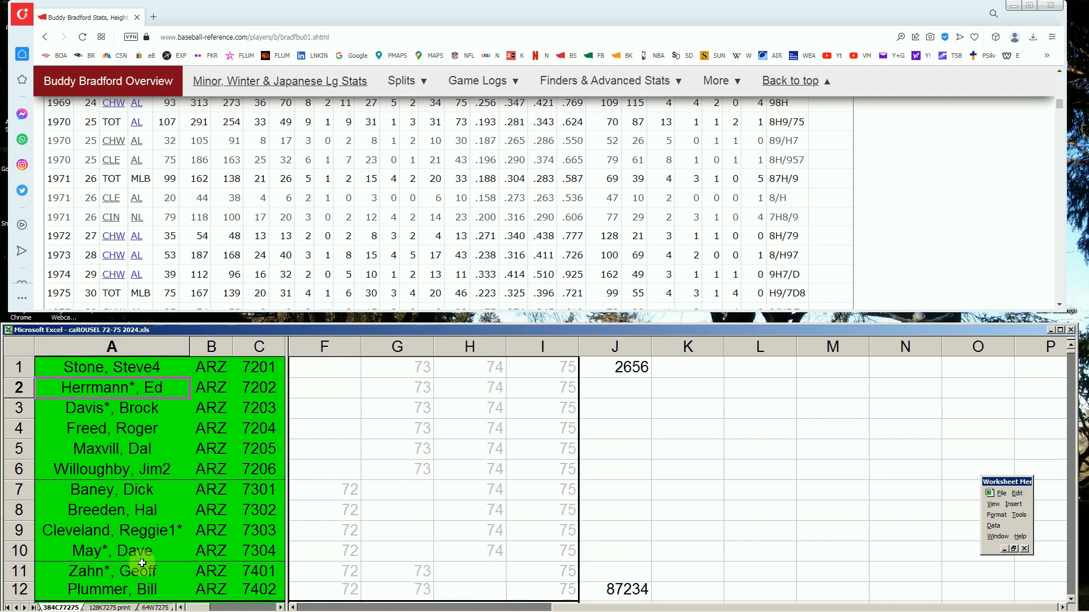
pyautogui.click(162, 370)
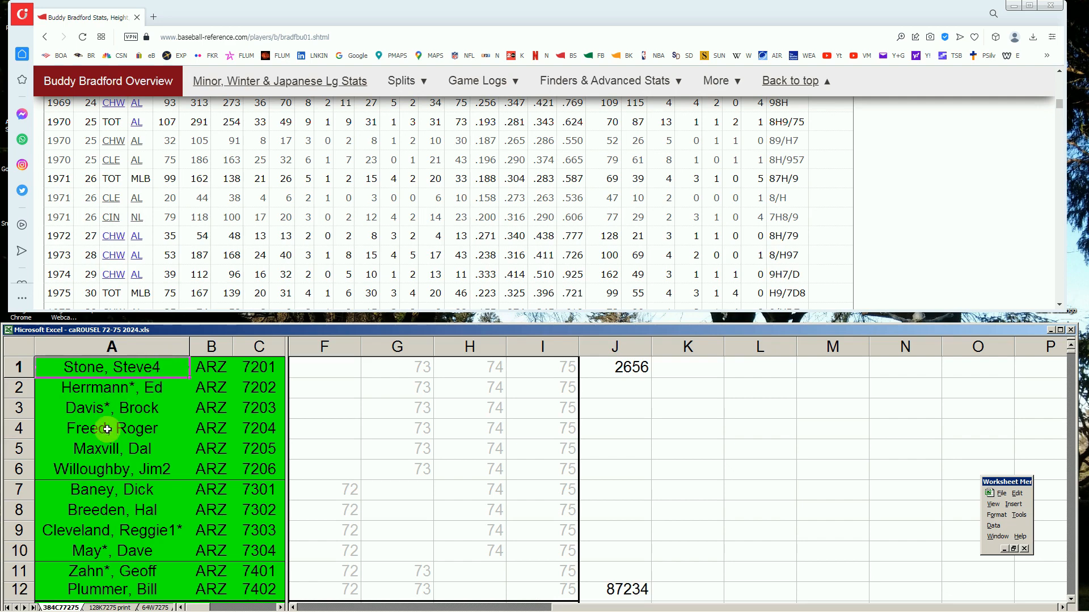
pyautogui.click(159, 469)
pyautogui.click(160, 527)
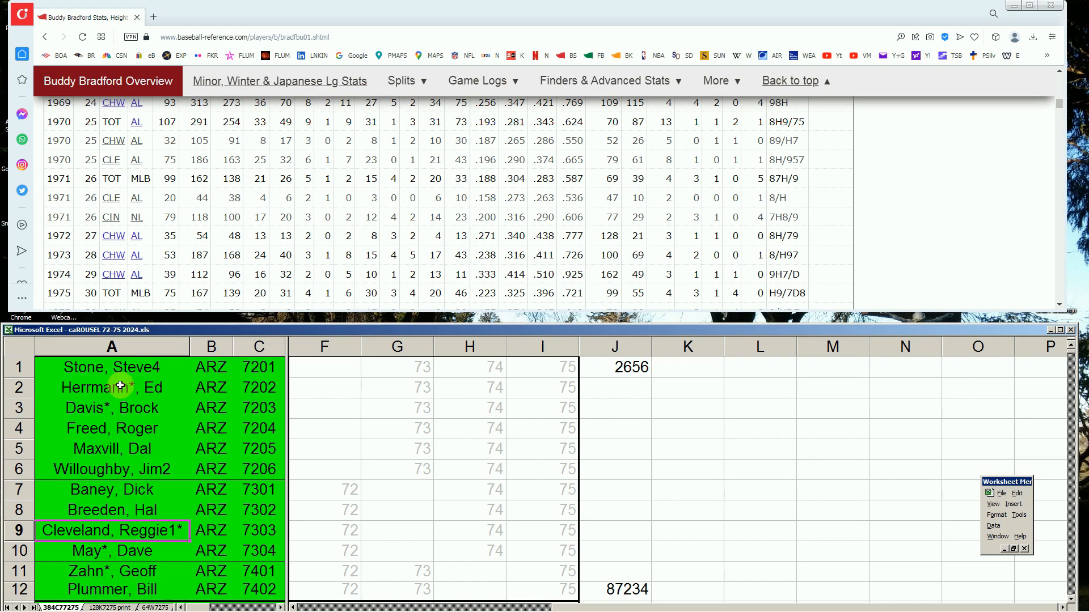
# Highlight the ARZ player groups coded 7201 to 7206, 7301 to 7304, and 7401 to 7402 in turn
pyautogui.moveTo(135, 369); pyautogui.dragTo(250, 470)
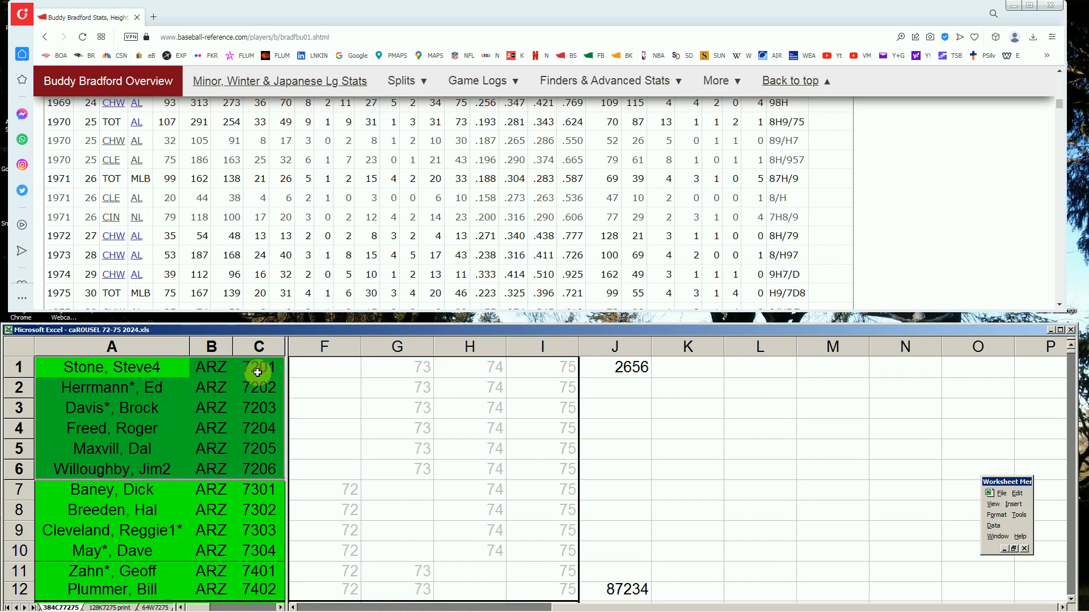
pyautogui.click(202, 385)
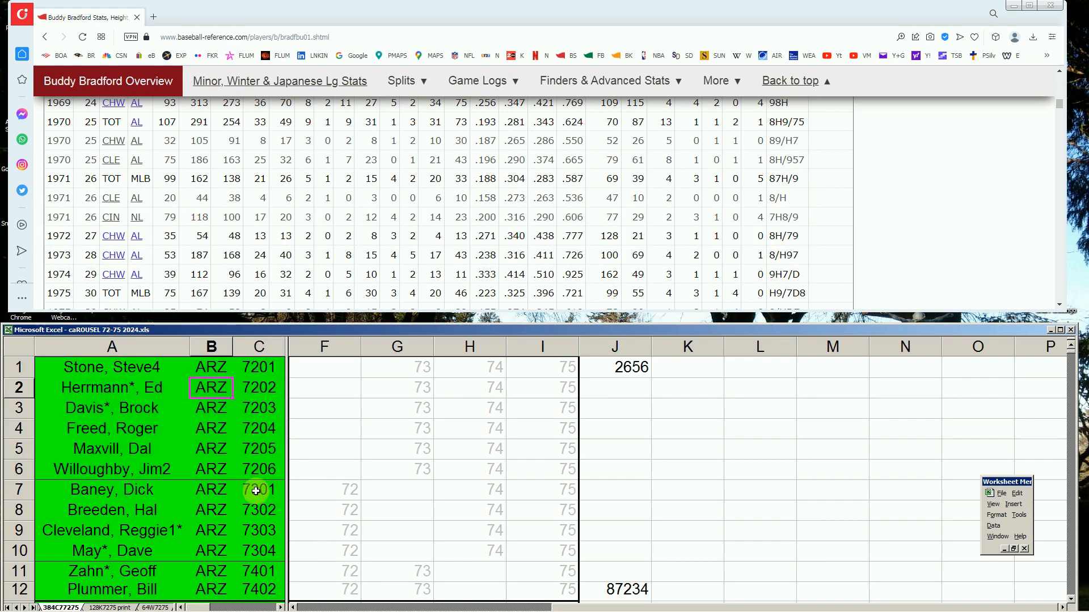
pyautogui.moveTo(134, 488); pyautogui.dragTo(237, 550)
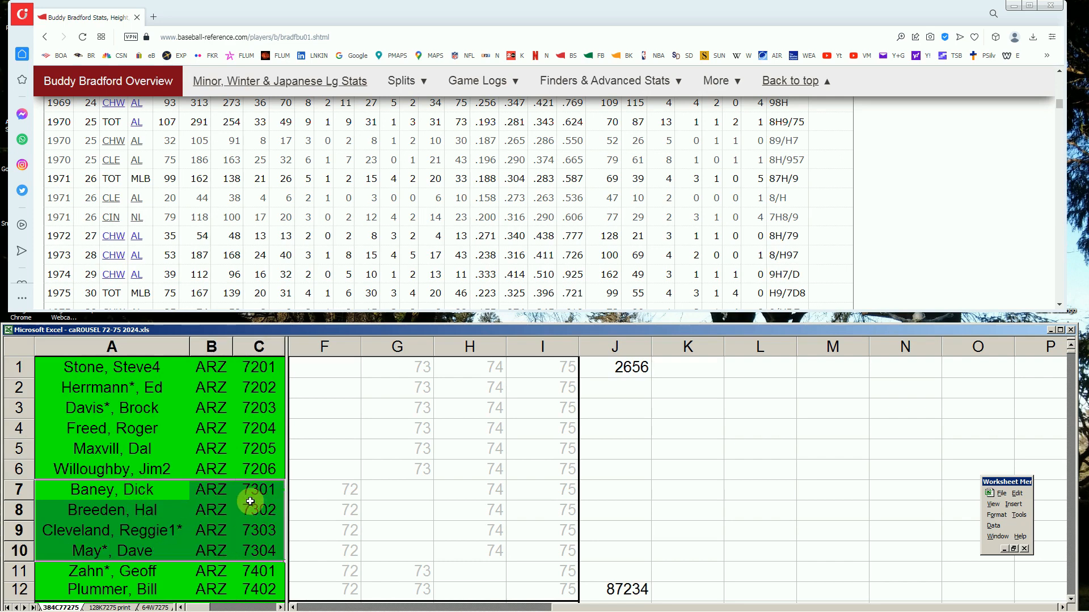
pyautogui.click(256, 504)
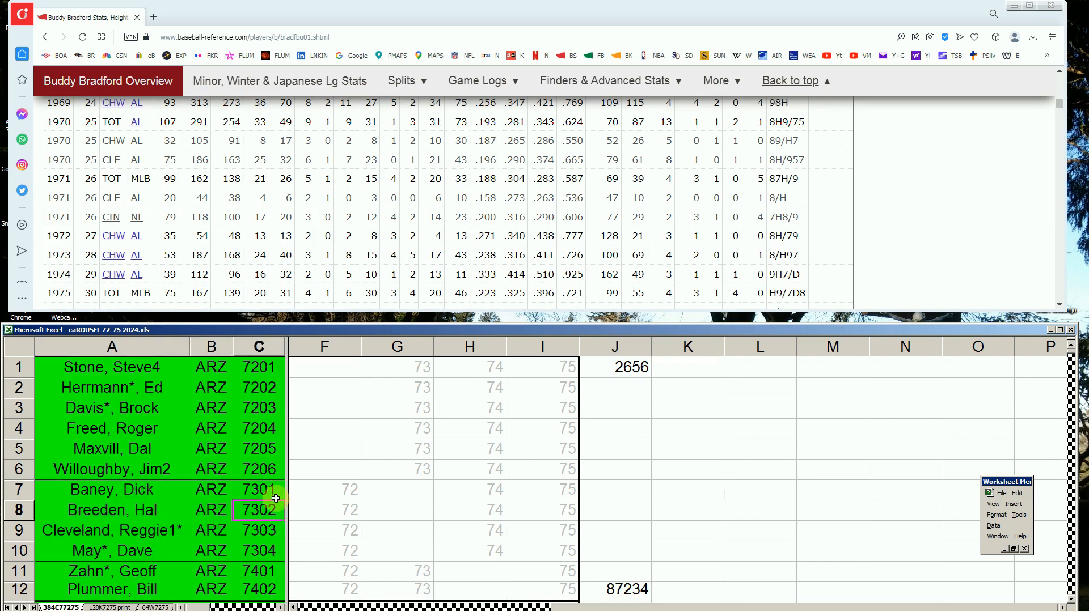
pyautogui.moveTo(141, 575); pyautogui.dragTo(249, 586)
pyautogui.click(223, 546)
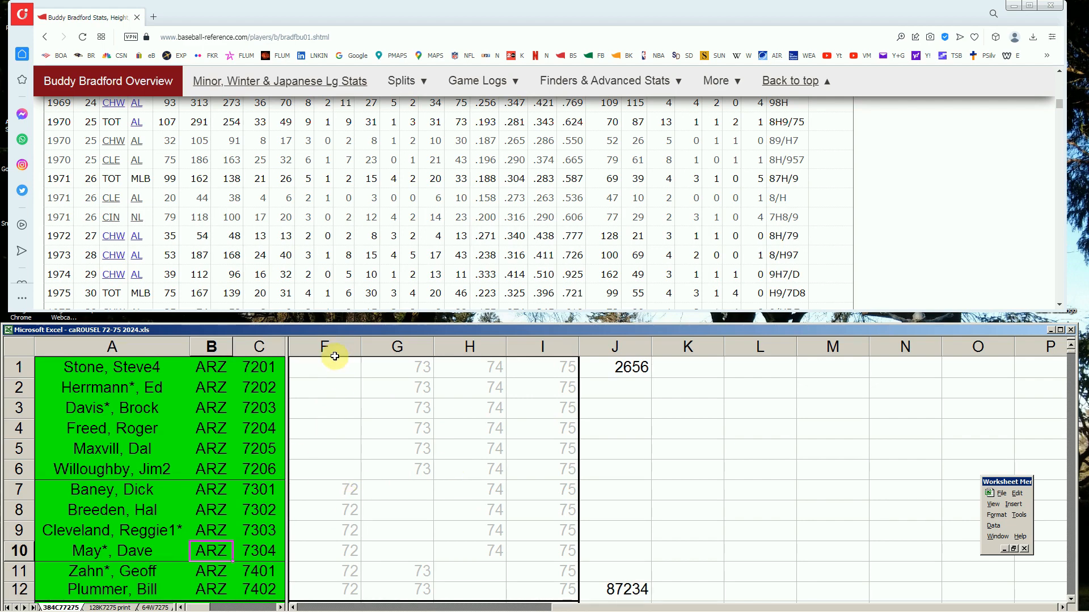
# Examine the blank year cells of the three ARZ groups: F1:F6, G7:G10 and H11:H12
pyautogui.moveTo(336, 368); pyautogui.dragTo(328, 460)
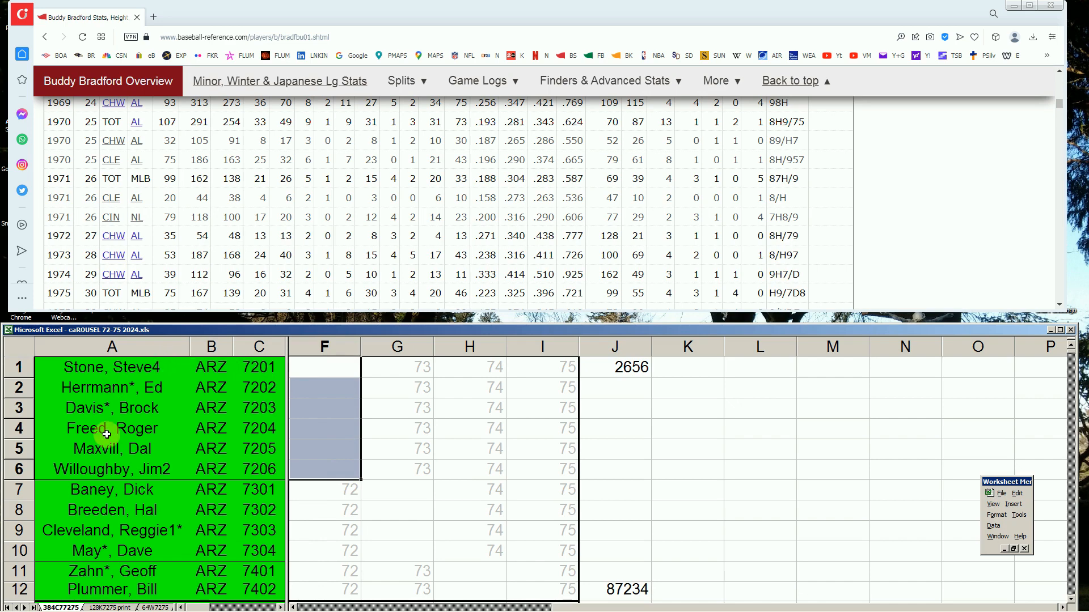
pyautogui.click(335, 408)
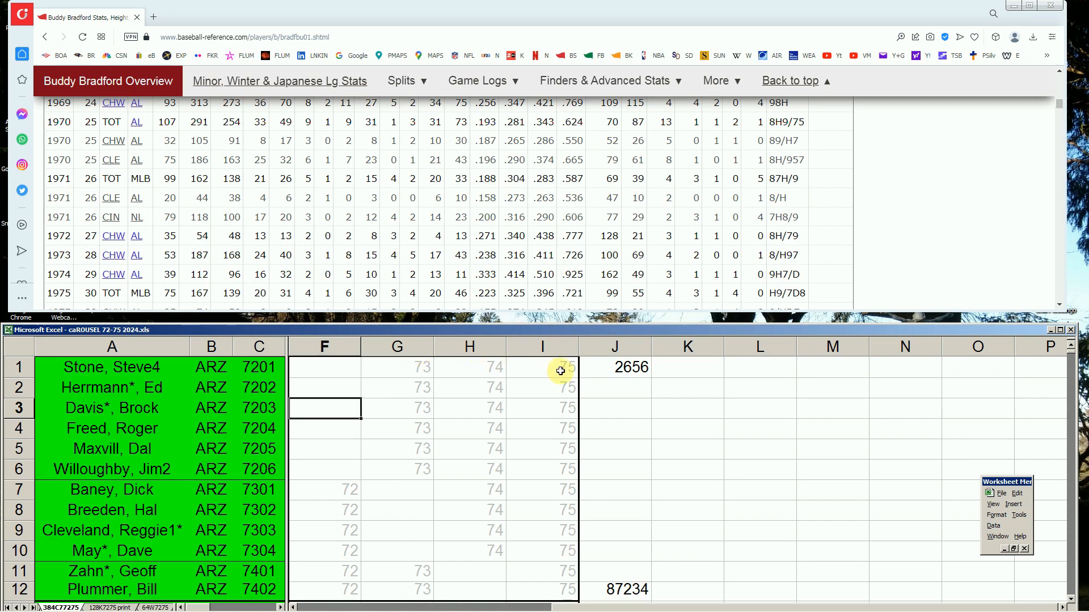
pyautogui.moveTo(268, 492); pyautogui.dragTo(271, 550)
pyautogui.moveTo(431, 491); pyautogui.dragTo(420, 546)
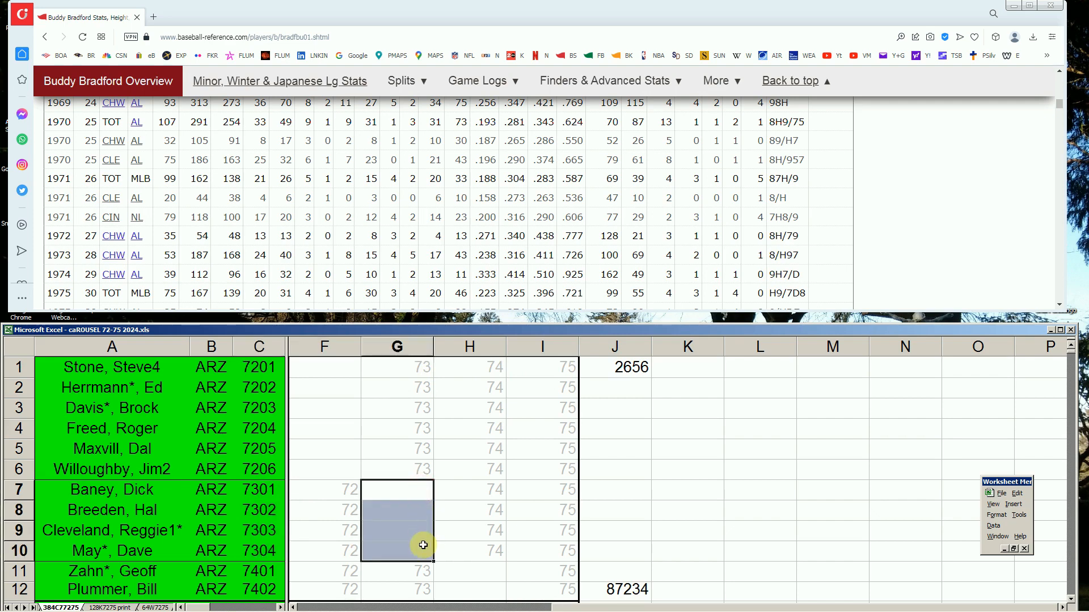
pyautogui.click(349, 497)
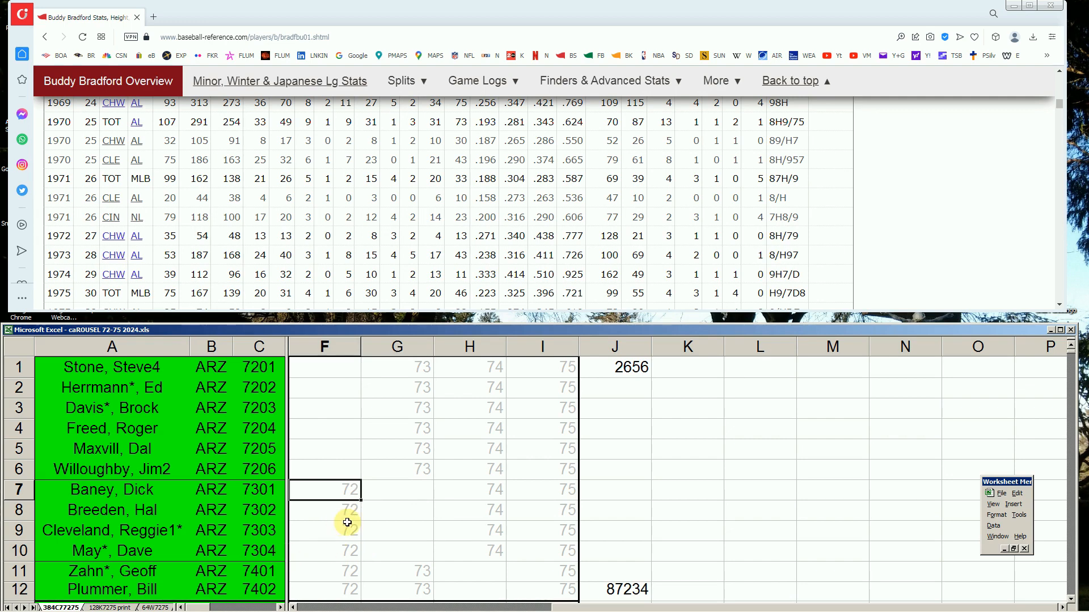
pyautogui.click(486, 490)
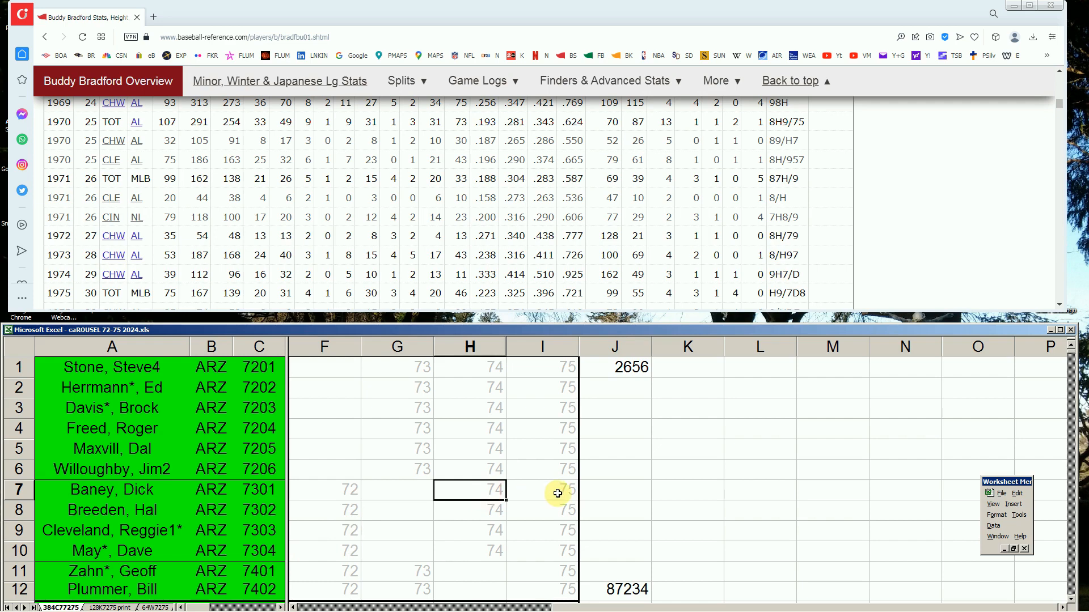
pyautogui.moveTo(460, 573); pyautogui.dragTo(463, 590)
pyautogui.click(479, 474)
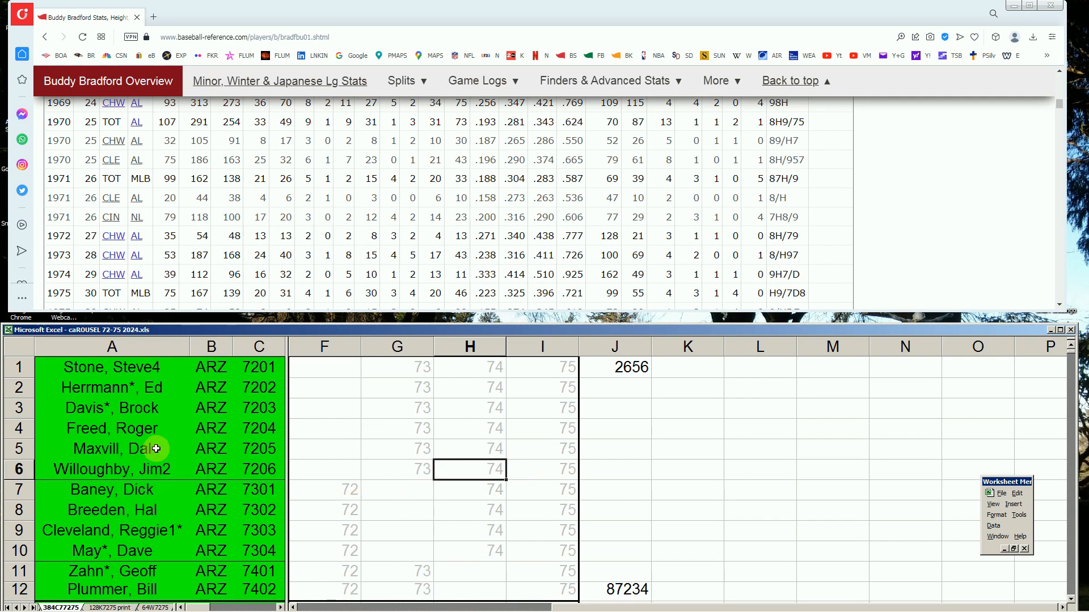
# Check the 73, 74 and 75 year entries in columns G to I for the upper ARZ rows
pyautogui.click(560, 372)
pyautogui.click(401, 381)
pyautogui.click(387, 481)
pyautogui.click(494, 513)
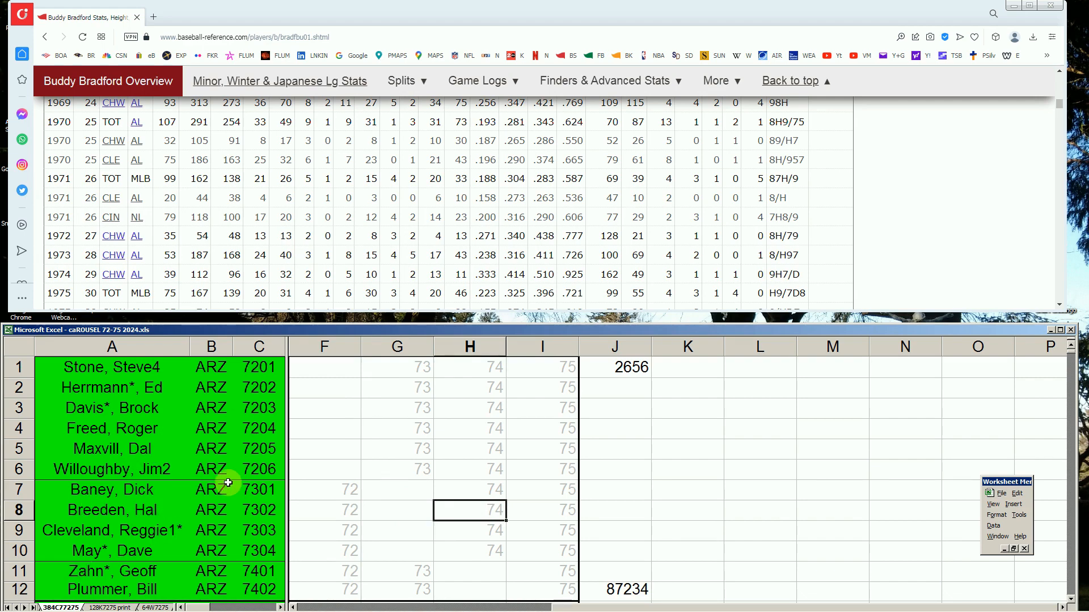
pyautogui.click(590, 447)
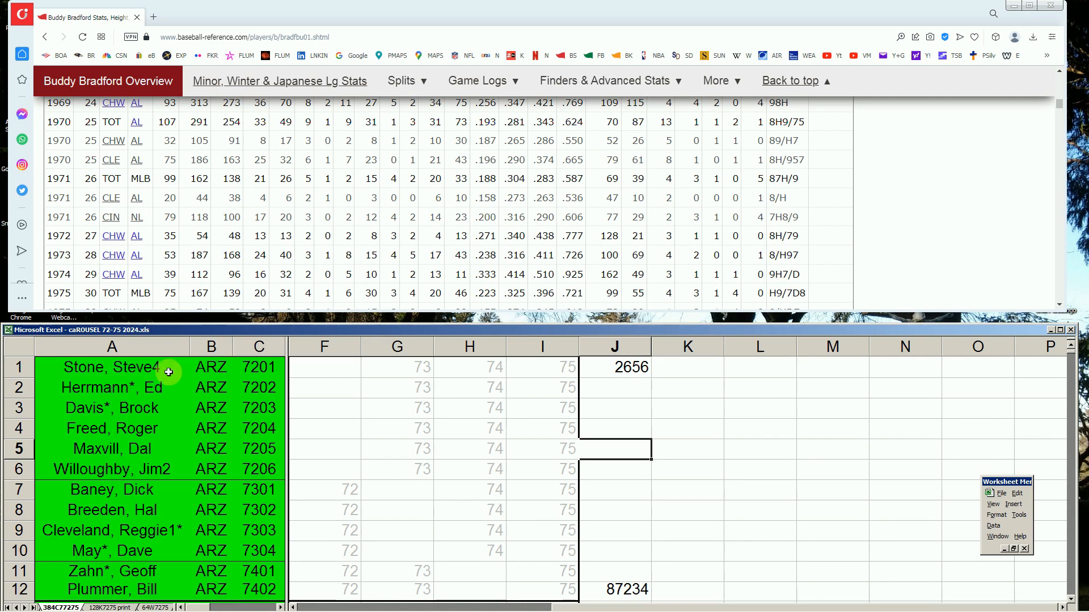
# Inspect the ARZ code in C1 and the player names in A2, A6 and A7
pyautogui.click(252, 370)
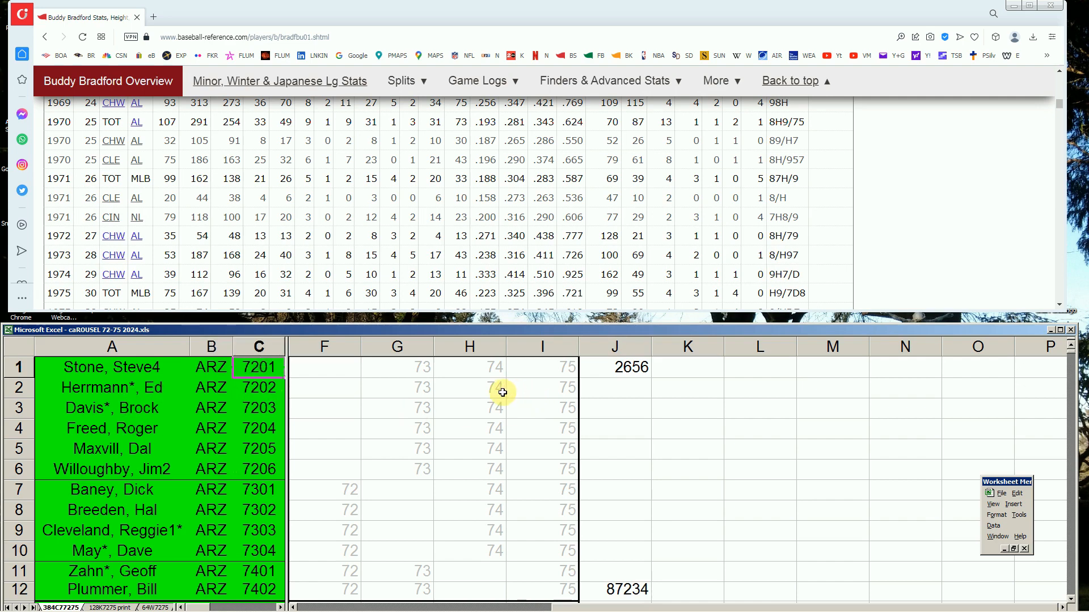
pyautogui.click(155, 384)
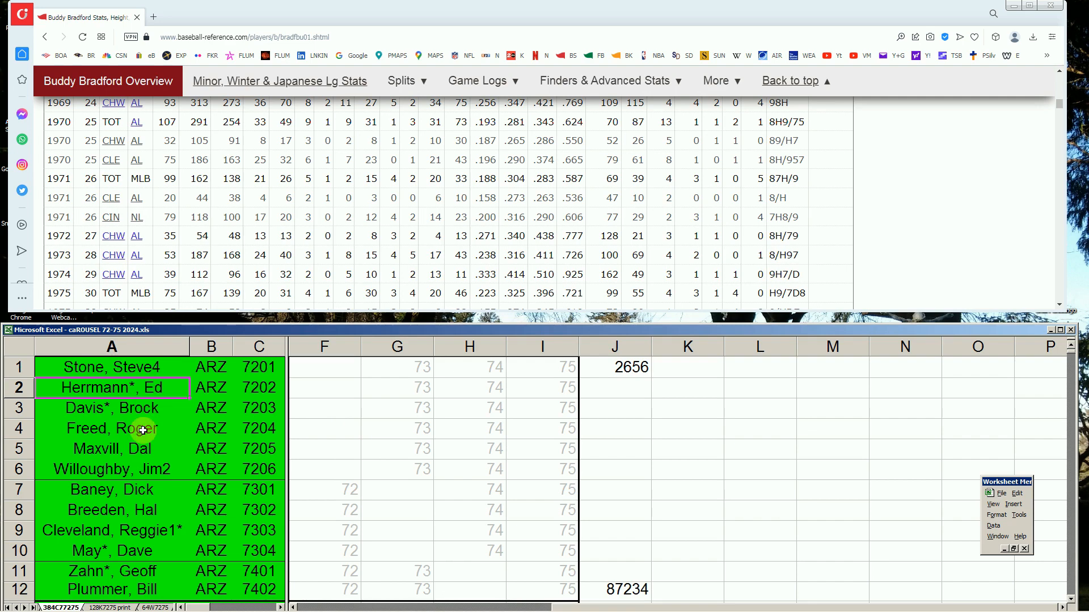
pyautogui.click(150, 468)
pyautogui.click(156, 491)
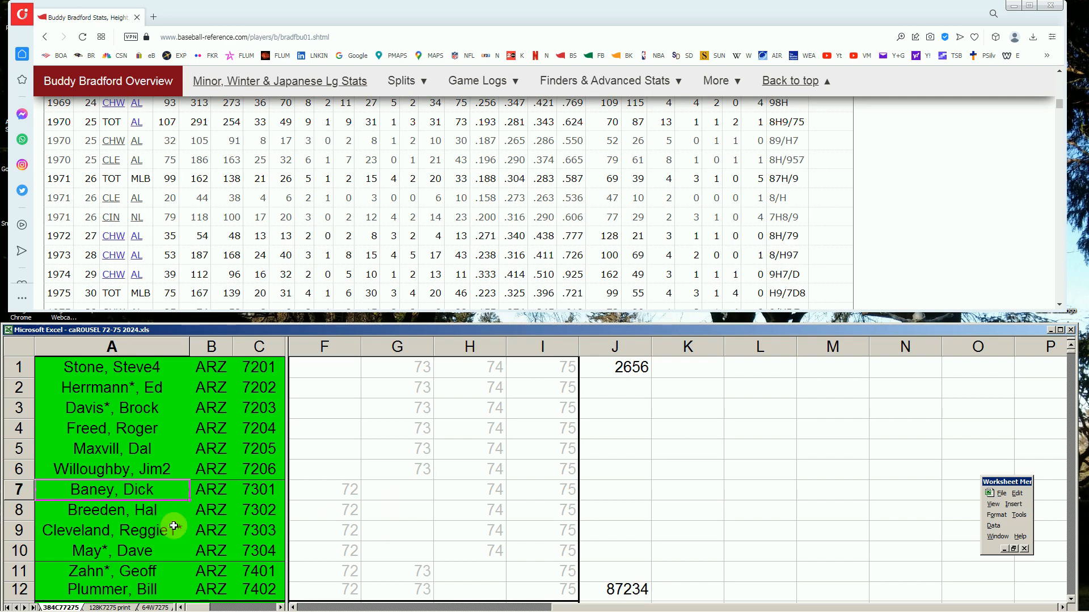
# Examine the 73 and 75 year cells in ARZ rows 9 and 10, the last ARZ player in row 12, and the ARZ team codes
pyautogui.click(390, 532)
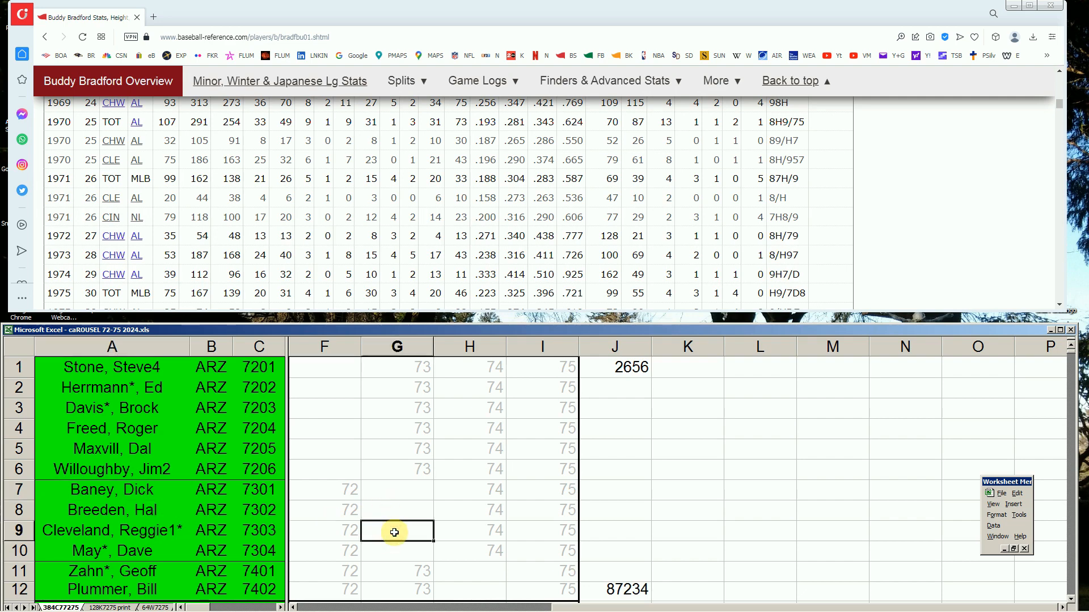
pyautogui.click(569, 554)
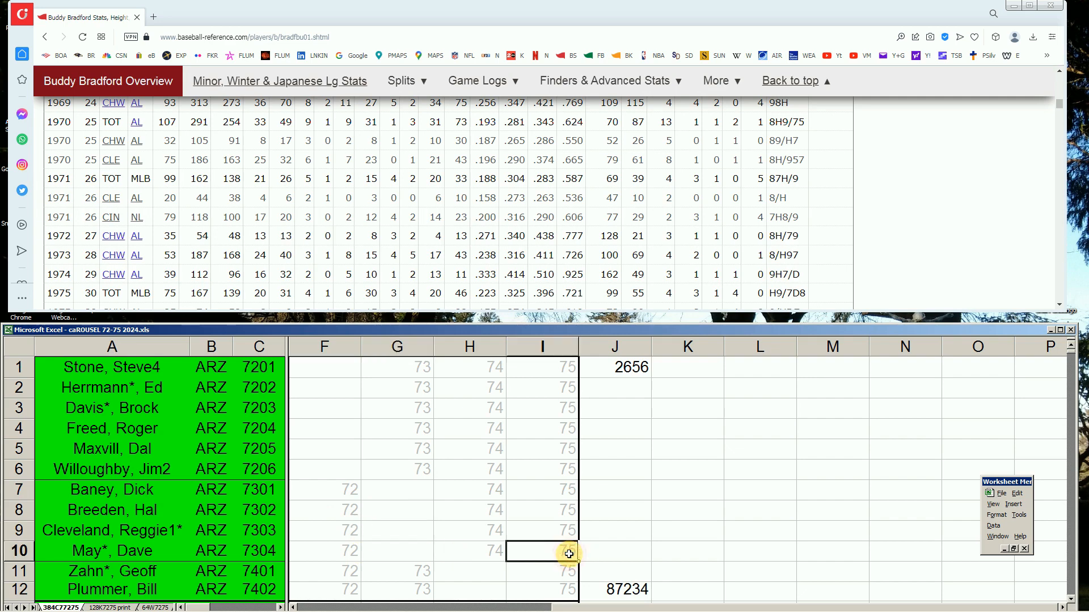
pyautogui.click(397, 550)
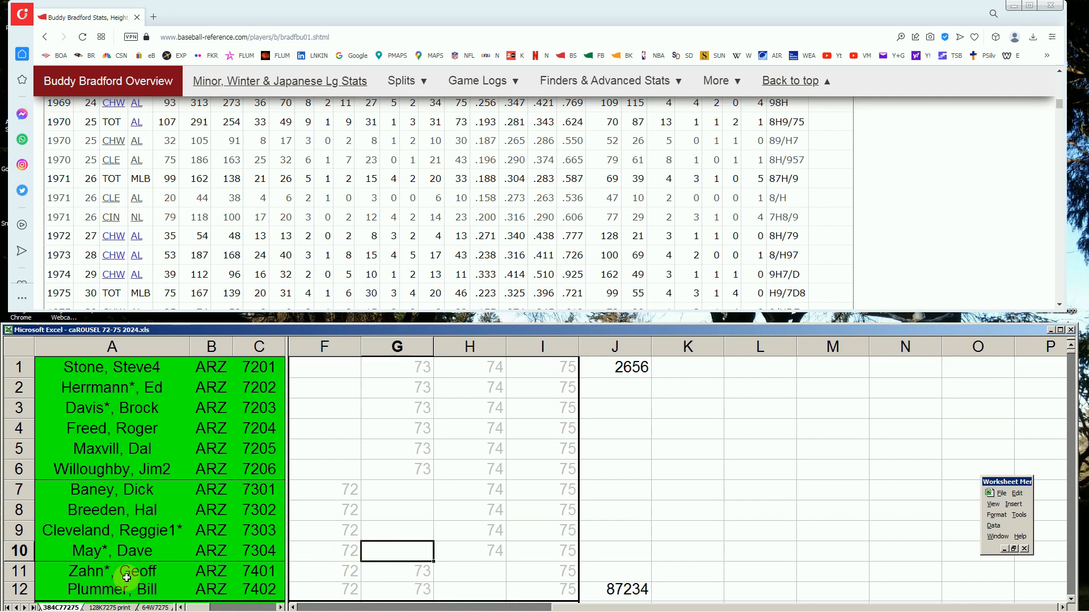
pyautogui.click(159, 592)
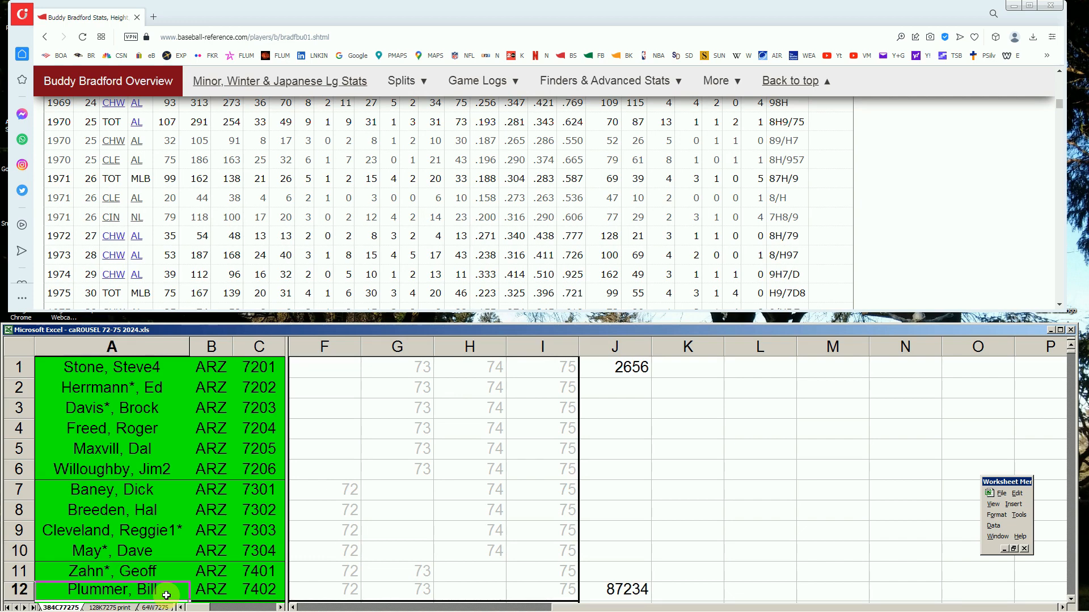
pyautogui.click(258, 590)
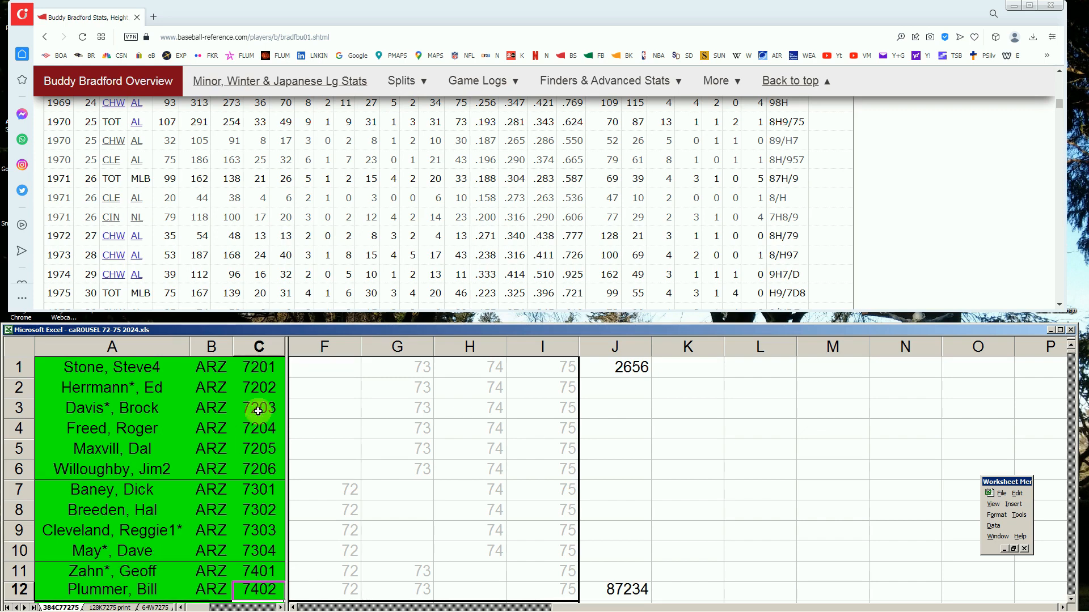
pyautogui.click(214, 449)
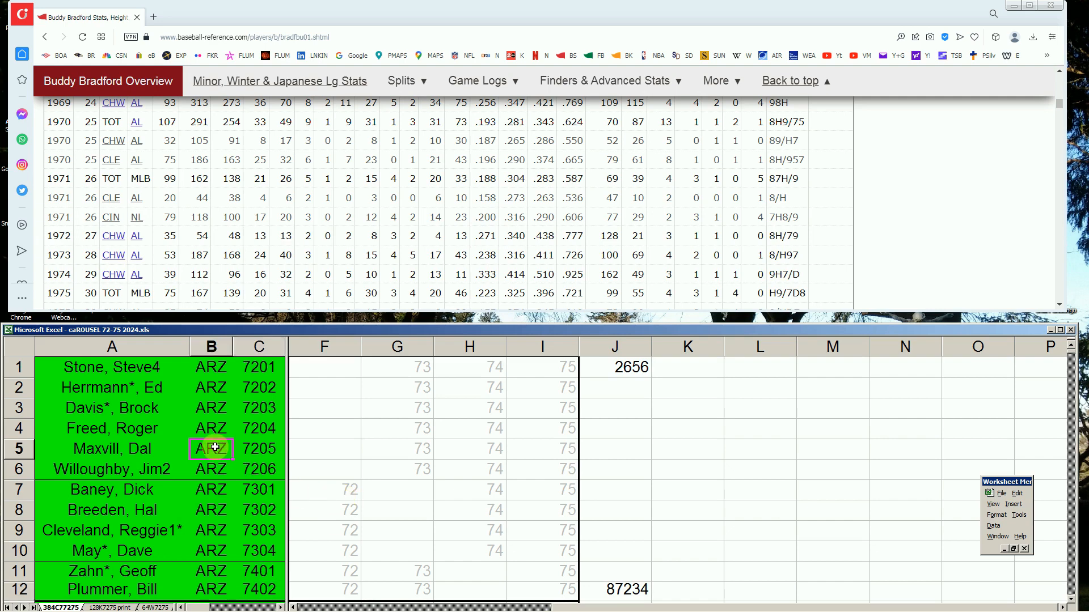
# Go to the ATL player block and look up Rico Carty's player page on Baseball Reference
pyautogui.press('pagedown')
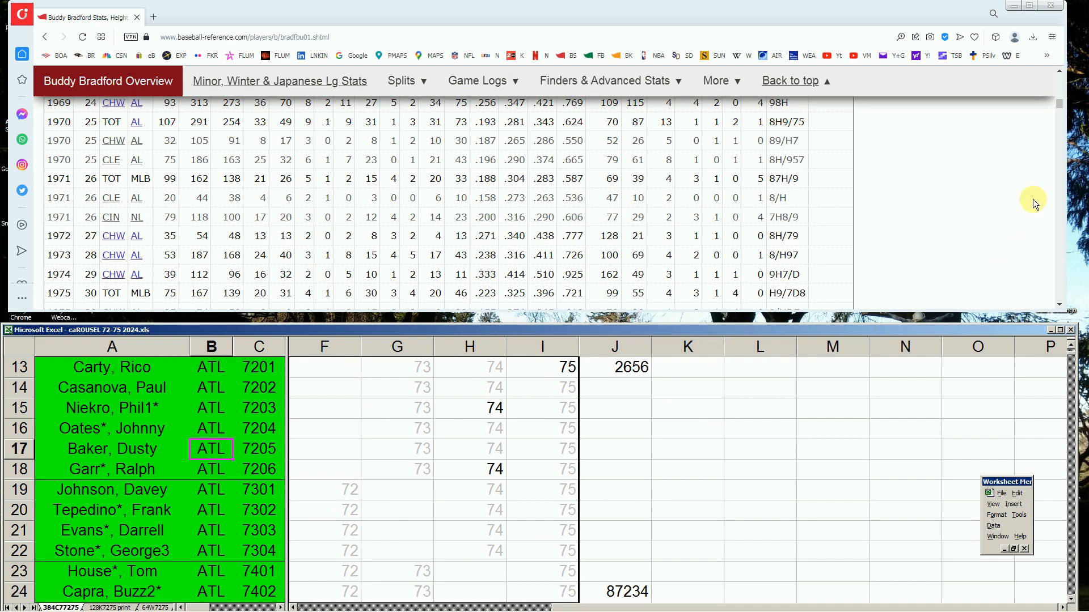
pyautogui.moveTo(1059, 106); pyautogui.dragTo(1060, 72)
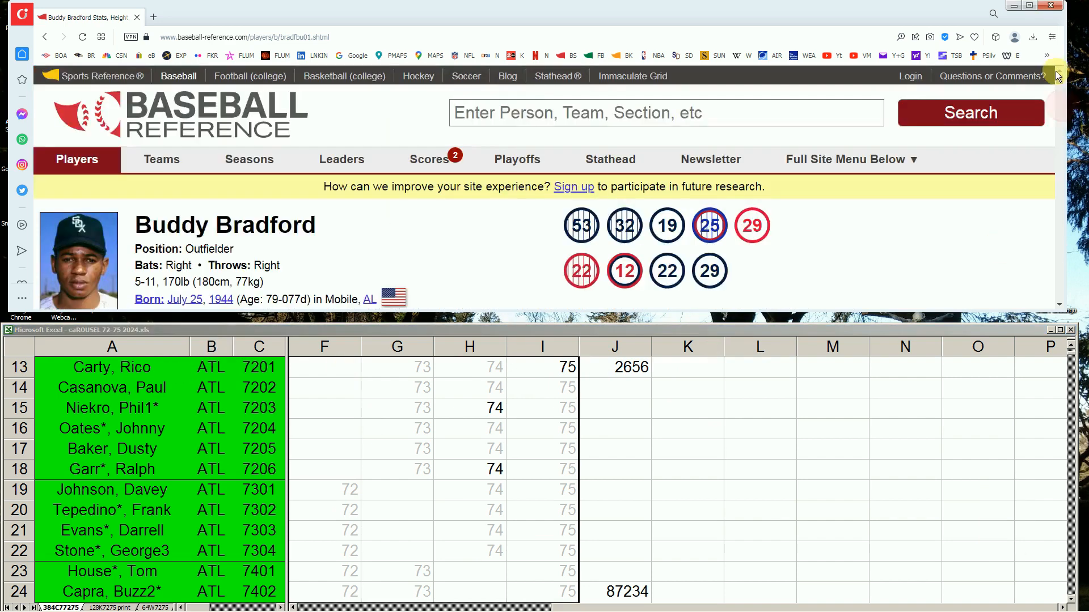
pyautogui.click(861, 110)
pyautogui.write('roico c')
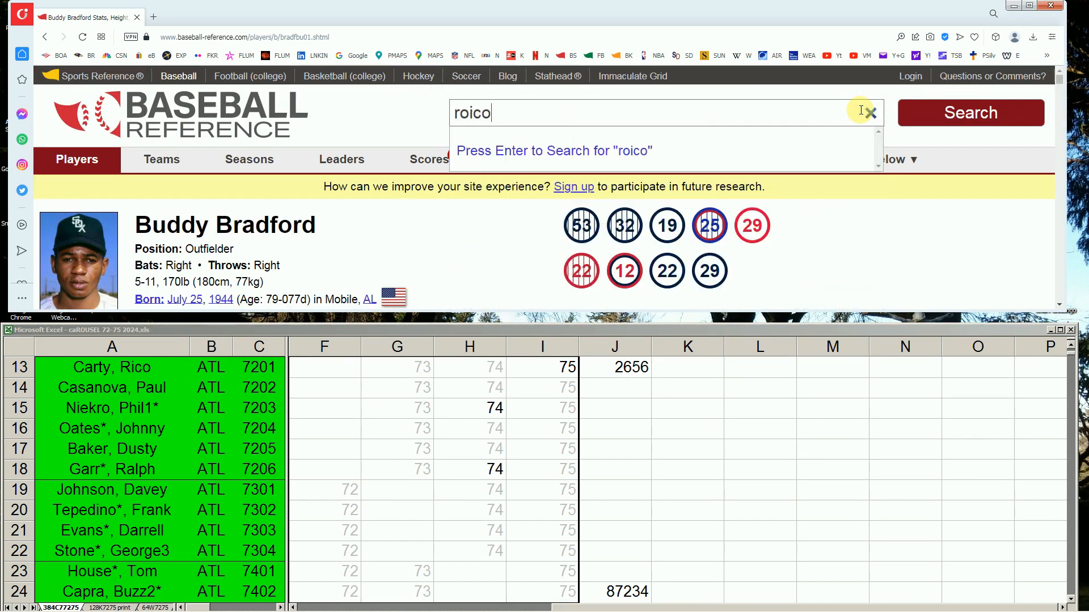
pyautogui.press('BackSpace')
pyautogui.press('BackSpace')
pyautogui.press('BackSpace')
pyautogui.press('BackSpace')
pyautogui.press('BackSpace')
pyautogui.press('BackSpace')
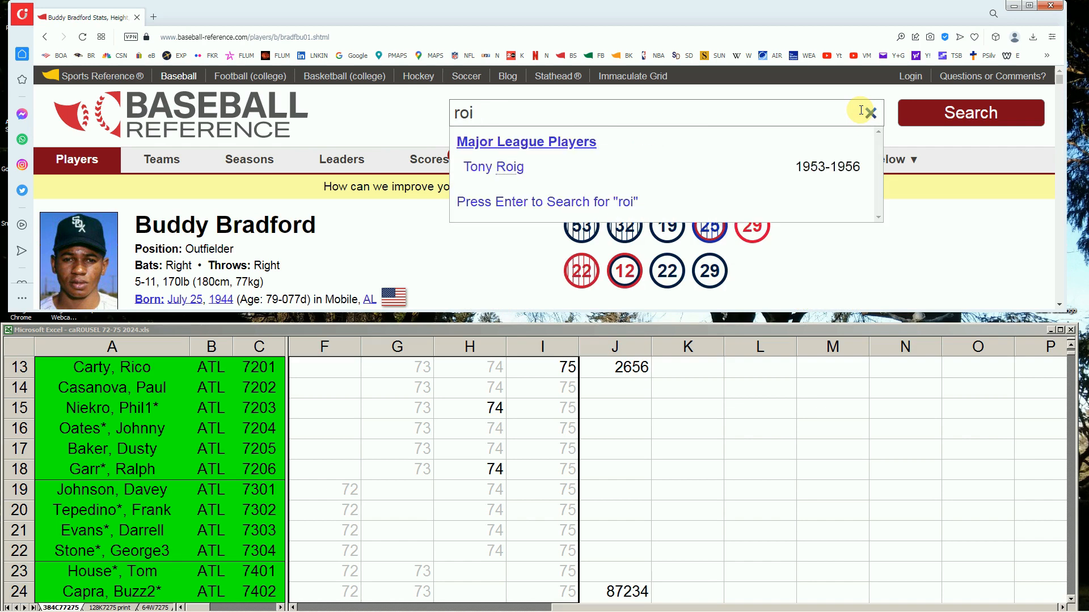
pyautogui.write('ico c')
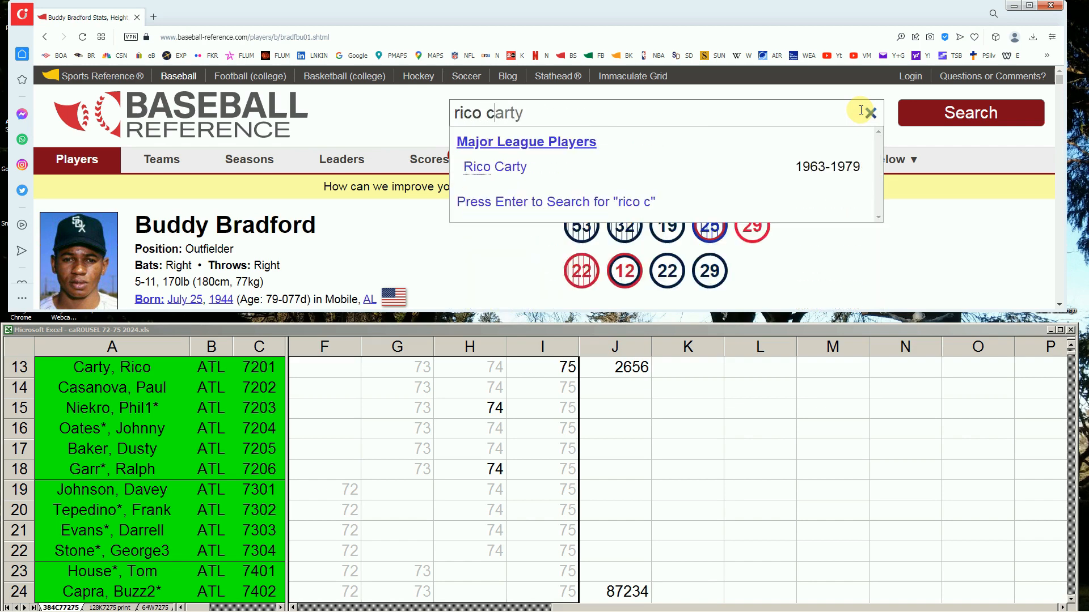
pyautogui.click(548, 170)
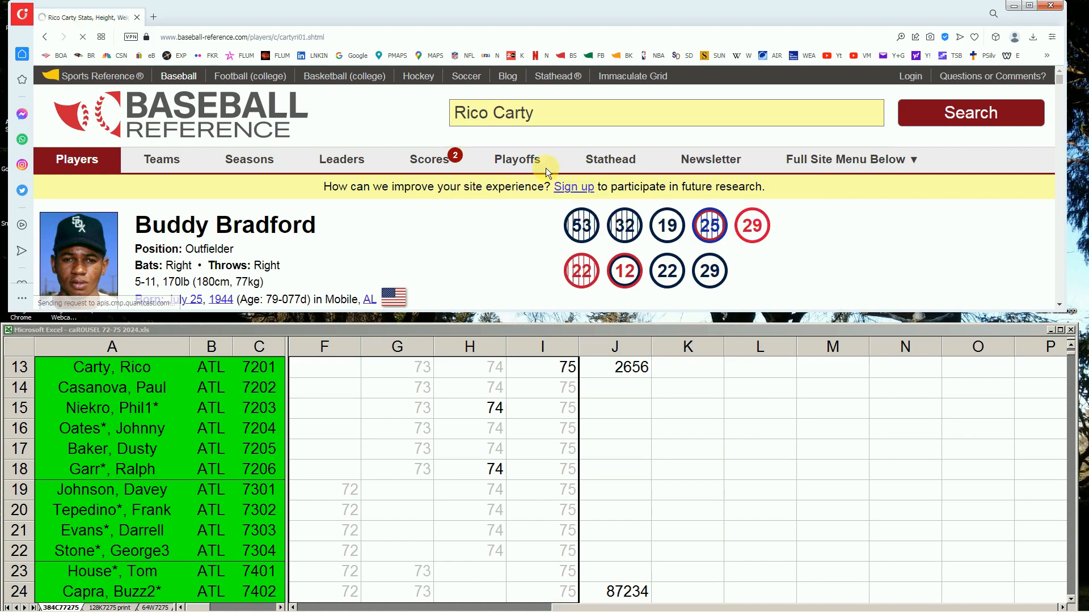
# Review Rico Carty's season batting lines from 1972 through 1975 in the Standard Batting table
pyautogui.click(1059, 305)
pyautogui.click(1058, 305)
pyautogui.click(1058, 305)
pyautogui.click(1058, 306)
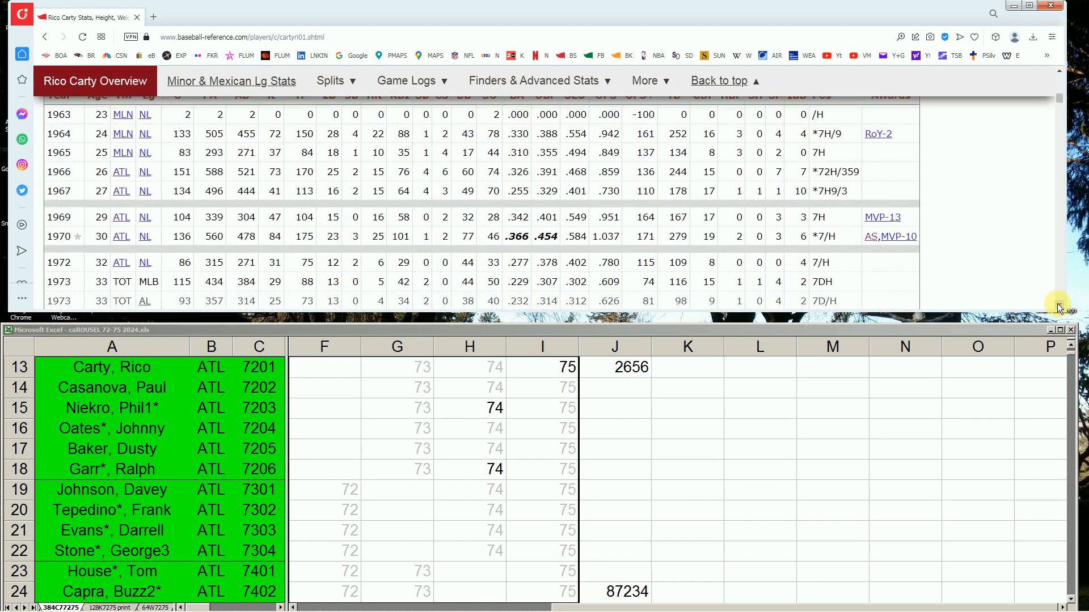
pyautogui.click(1058, 305)
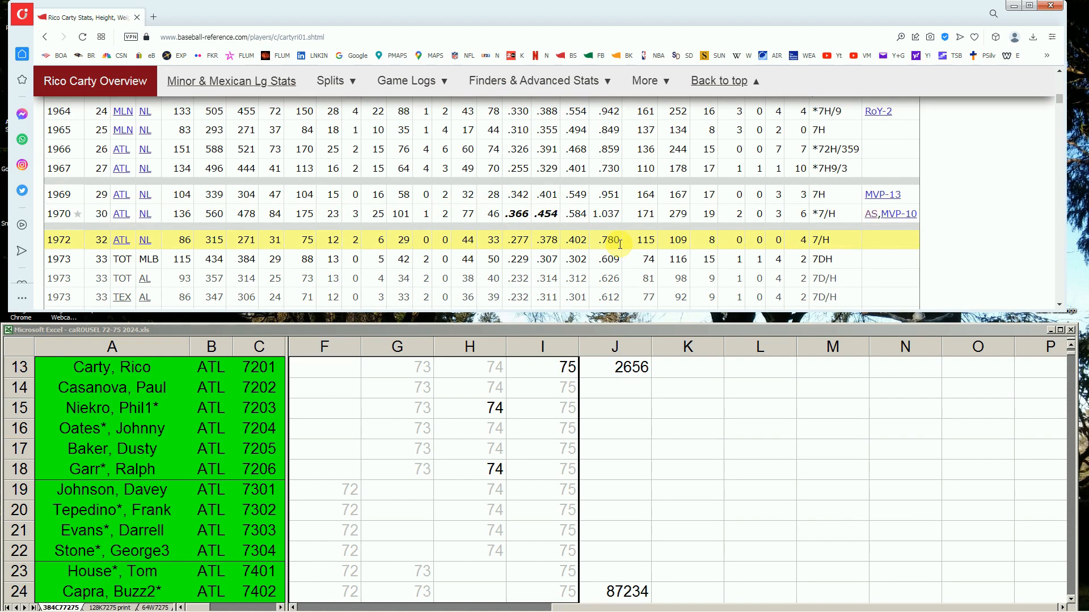
pyautogui.click(1060, 304)
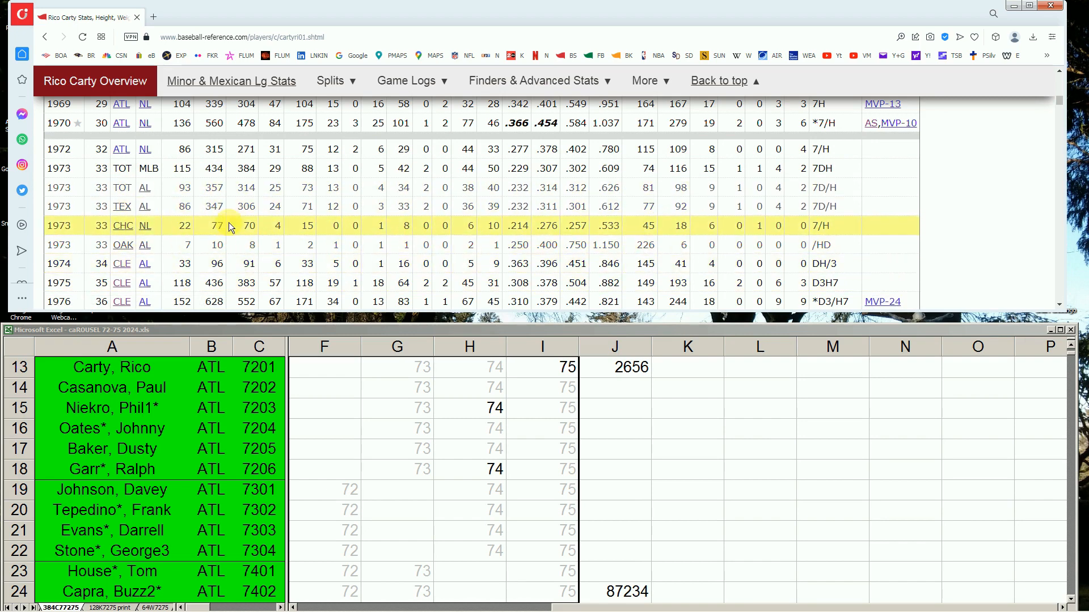
# Point out Carty's bold 75 entry in I13 and Niekro's bold 74 entry in H15 of the workbook
pyautogui.click(566, 373)
pyautogui.click(568, 371)
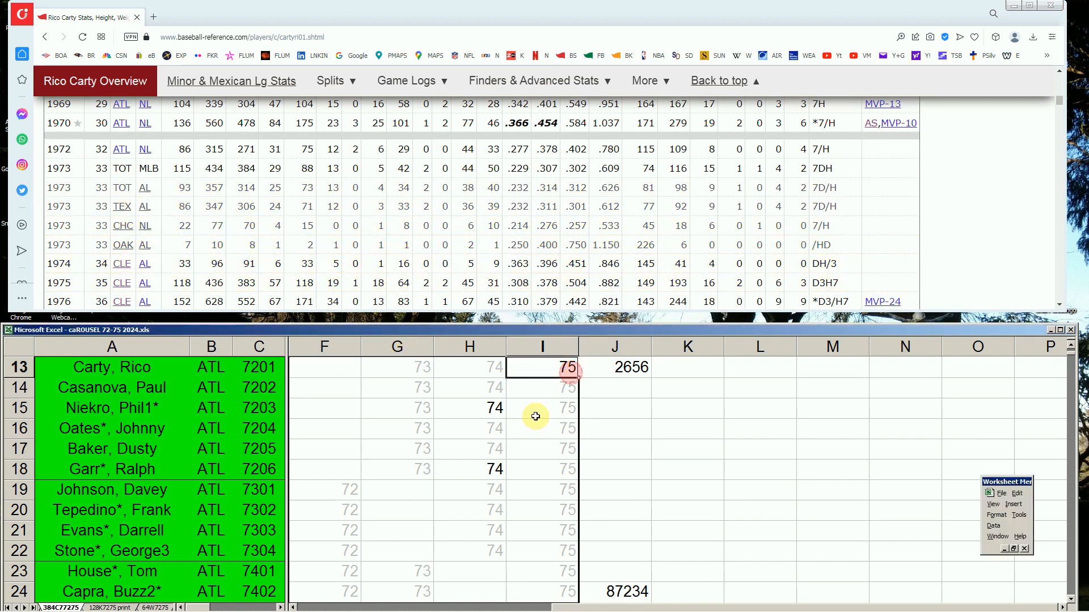
pyautogui.click(479, 410)
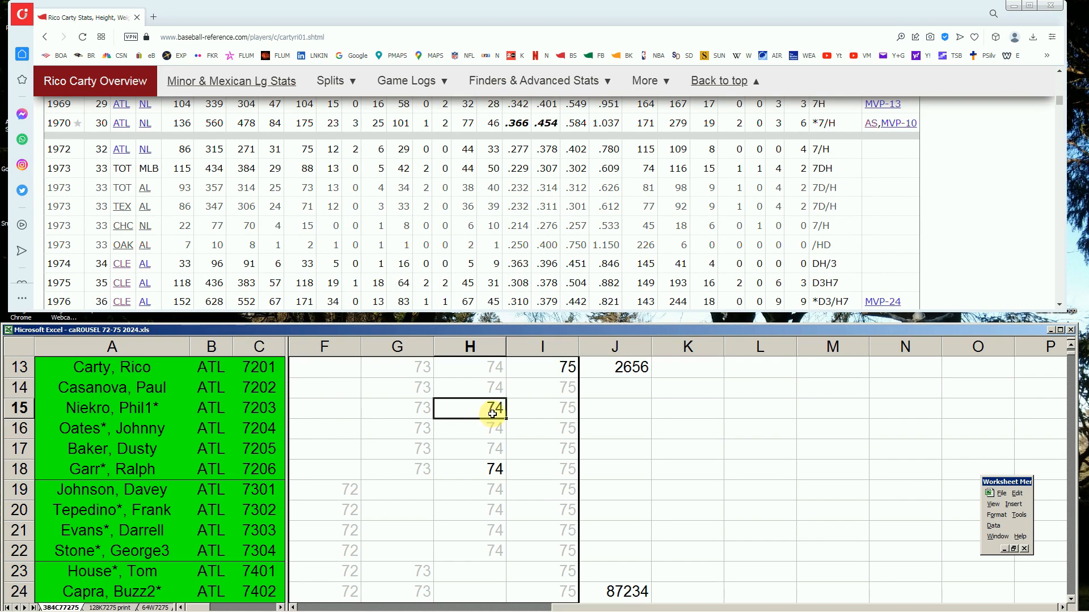
# Look up Phil Niekro's player page on Baseball Reference
pyautogui.moveTo(1060, 101); pyautogui.dragTo(1061, 77)
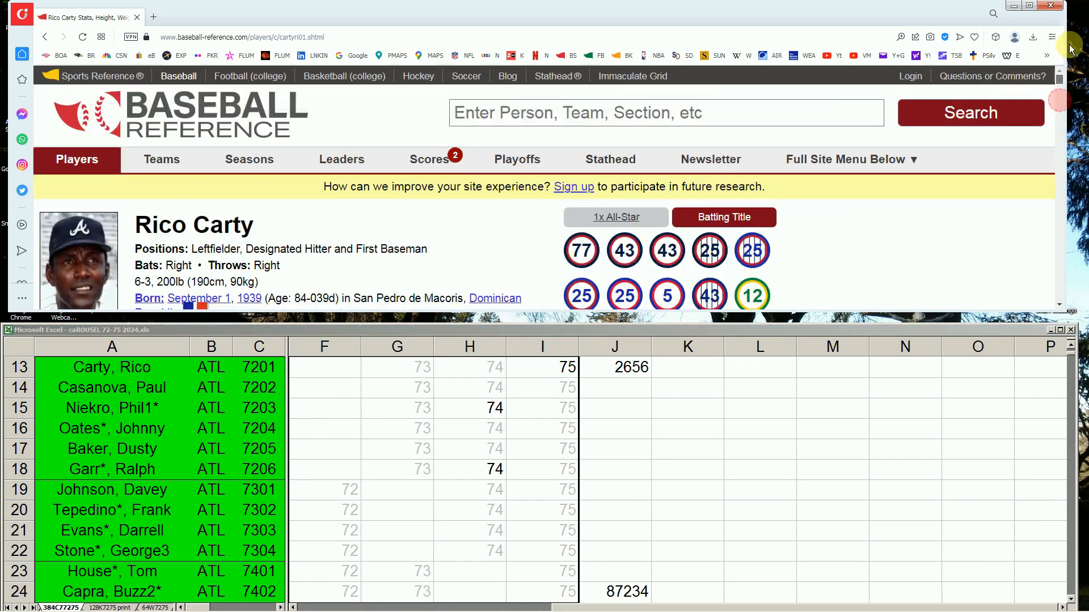
pyautogui.click(844, 119)
pyautogui.write('pj')
pyautogui.press('BackSpace')
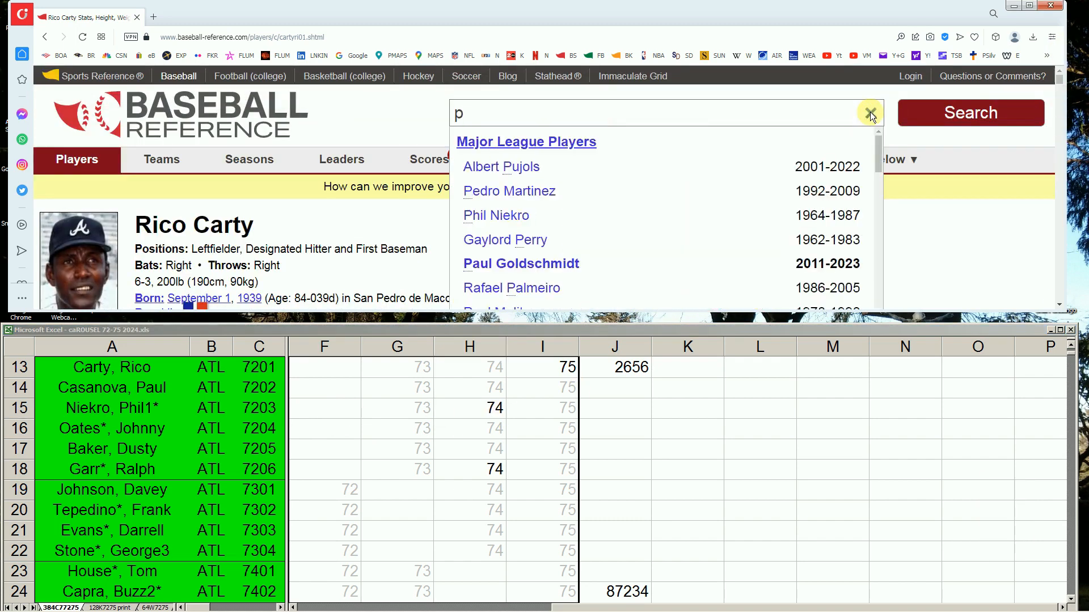
pyautogui.write('h')
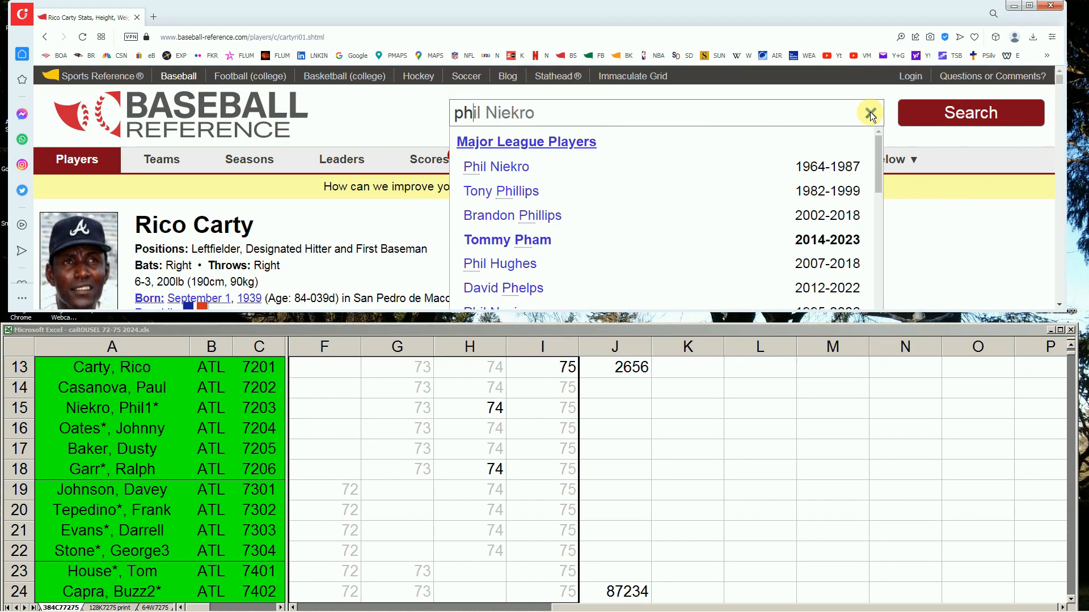
pyautogui.click(579, 169)
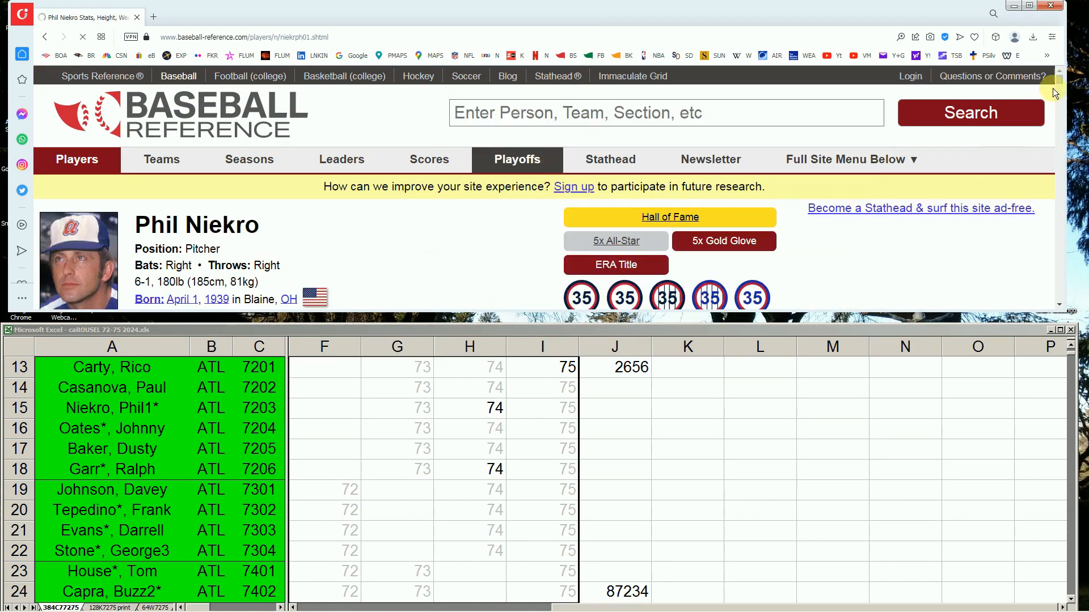
# Review Phil Niekro's pitching lines for 1972 through 1974, and return to the ATL block in the workbook
pyautogui.moveTo(1059, 81); pyautogui.dragTo(1058, 100)
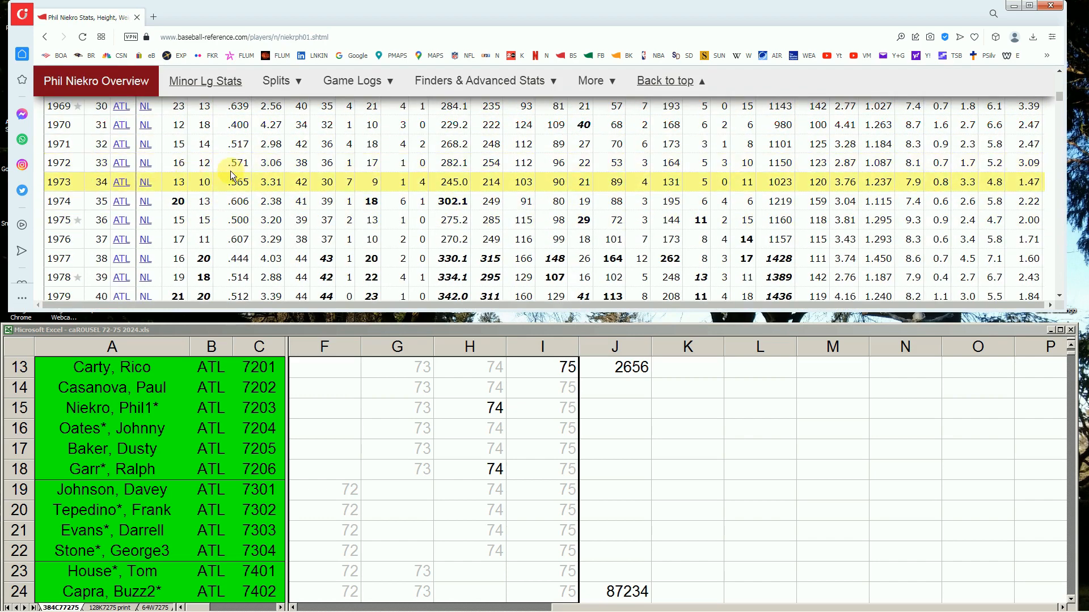
pyautogui.moveTo(258, 165)
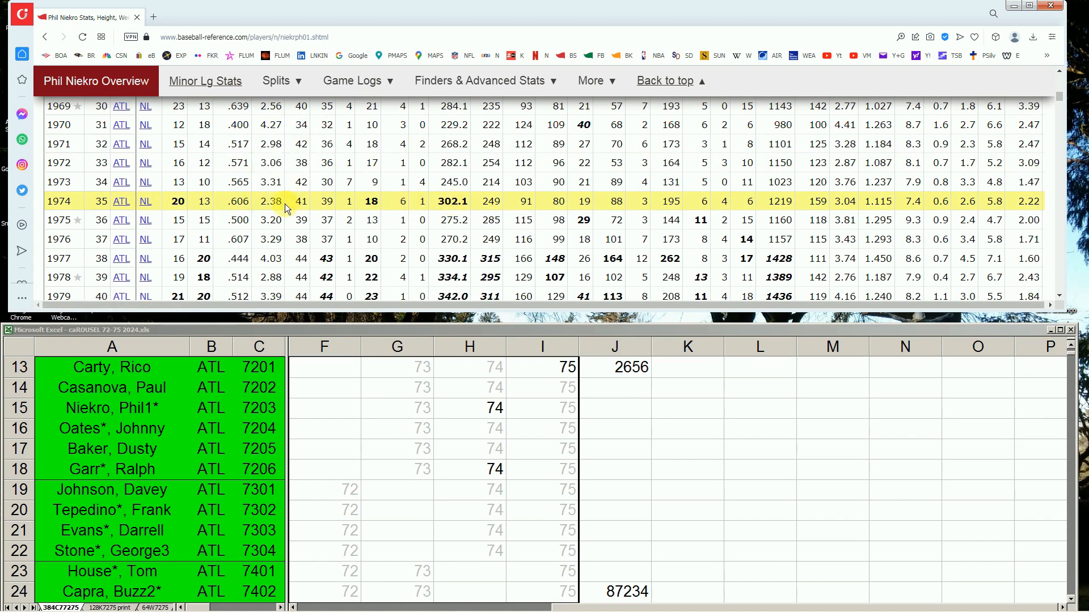
pyautogui.moveTo(280, 205)
pyautogui.click(480, 472)
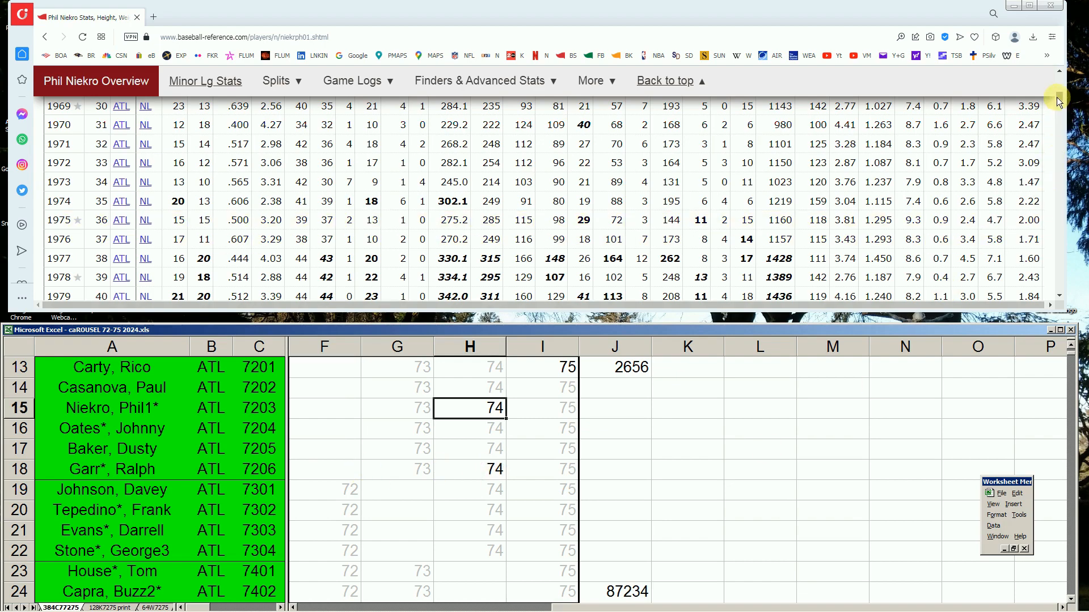
# Look up Ralph Garr's player page on Baseball Reference
pyautogui.moveTo(1056, 97); pyautogui.dragTo(1064, 66)
pyautogui.click(856, 116)
pyautogui.write('garr')
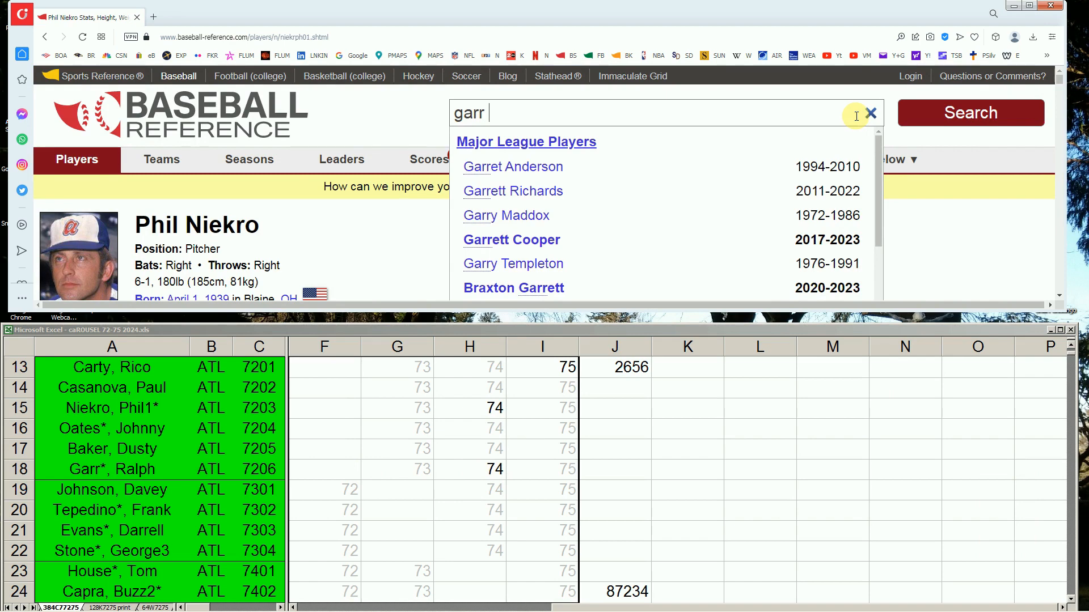
pyautogui.press('Left')
pyautogui.press('Home')
pyautogui.write('r')
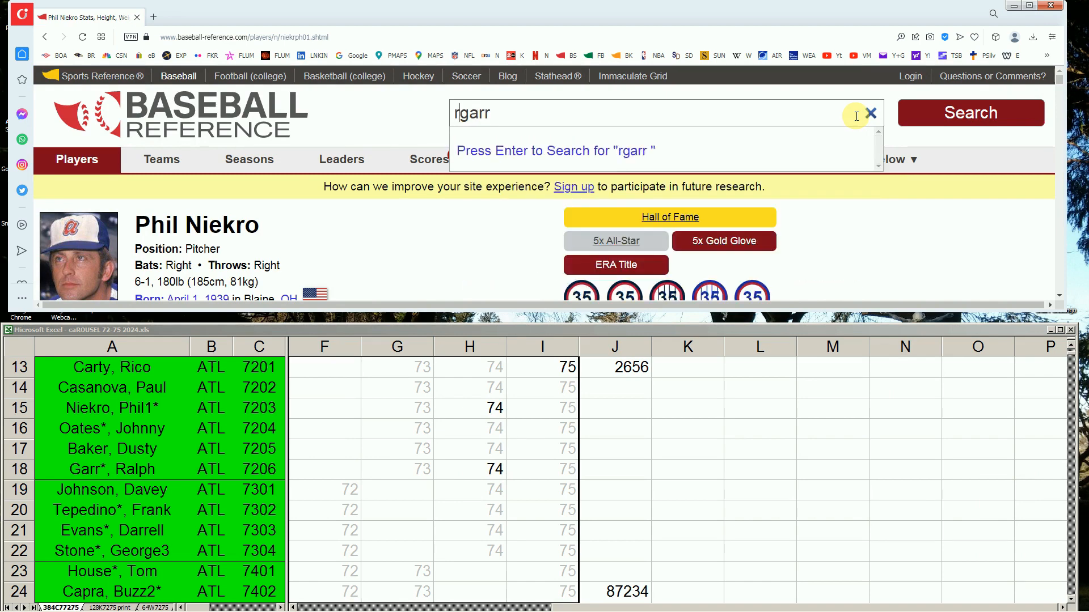
pyautogui.write('alph')
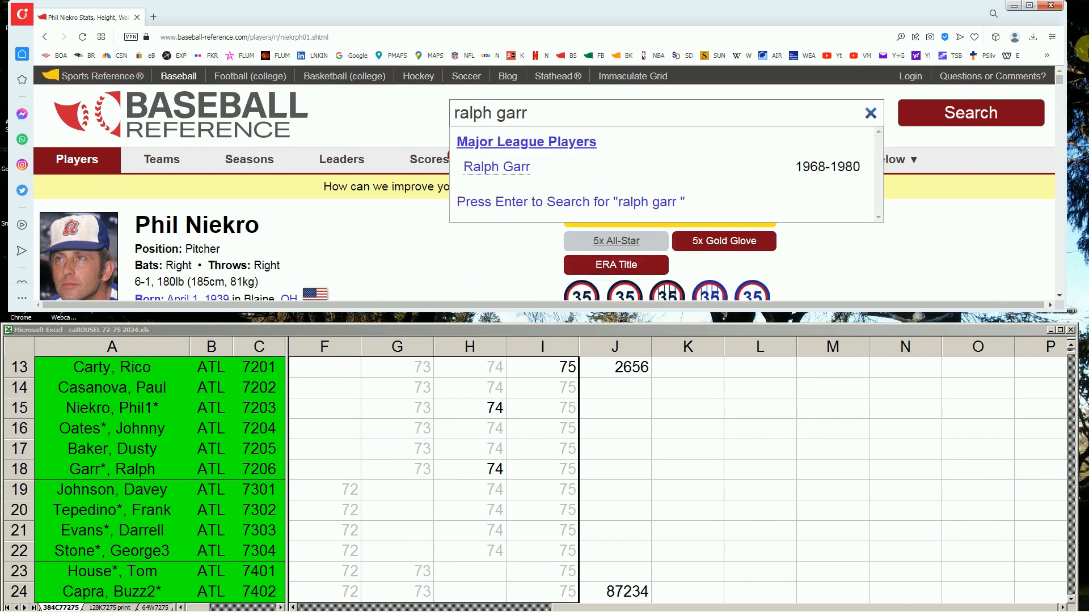
pyautogui.click(525, 168)
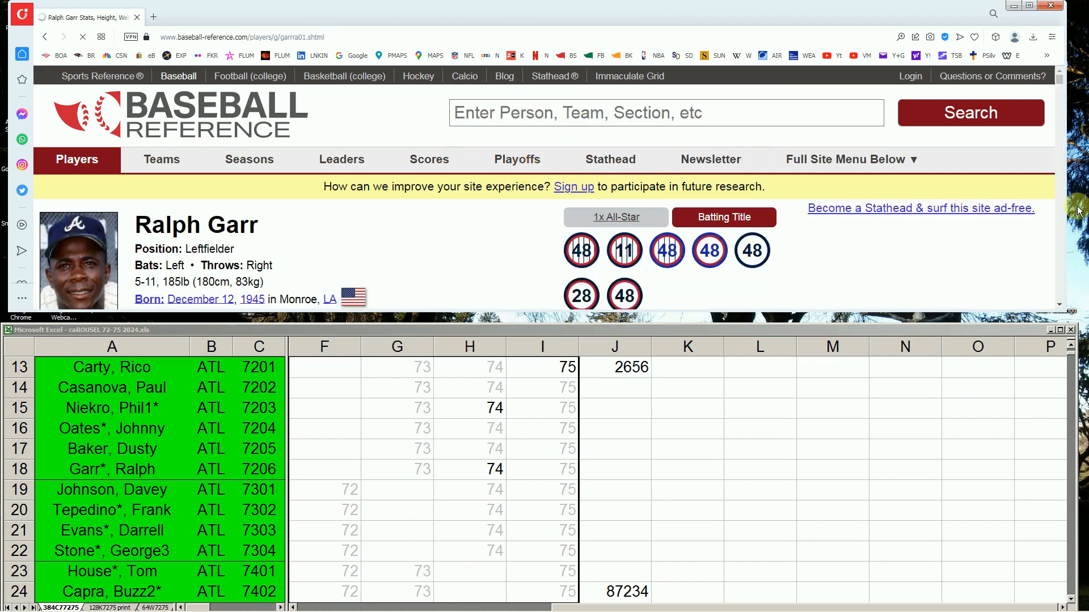
# Review Ralph Garr's batting lines for 1972 through 1975, and return to the ATL block in the workbook
pyautogui.scroll(-10, 1060, 304)
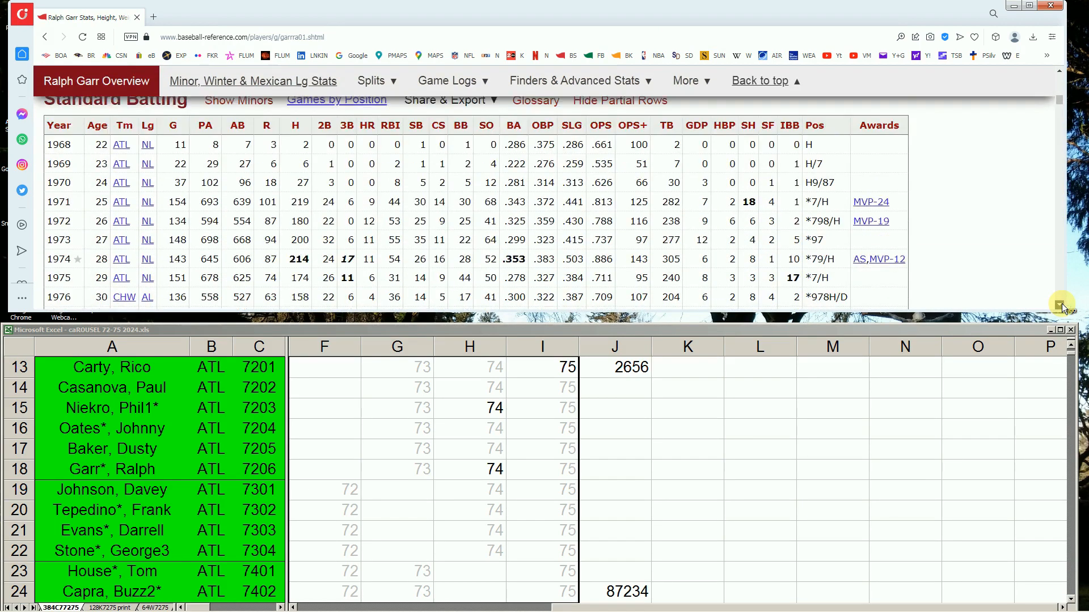
pyautogui.scroll(-1, 1061, 304)
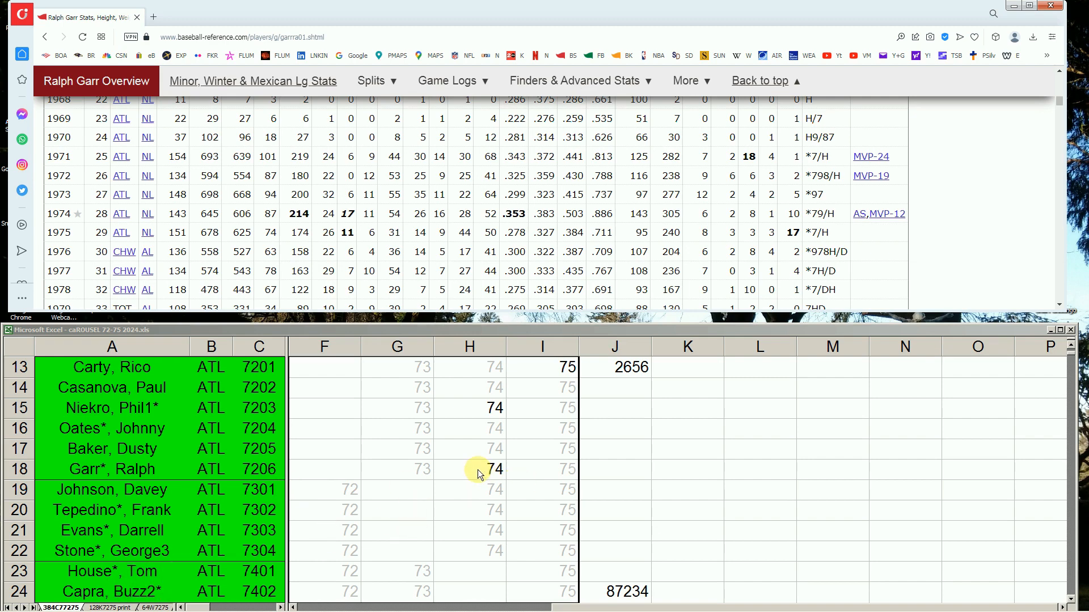
pyautogui.click(454, 490)
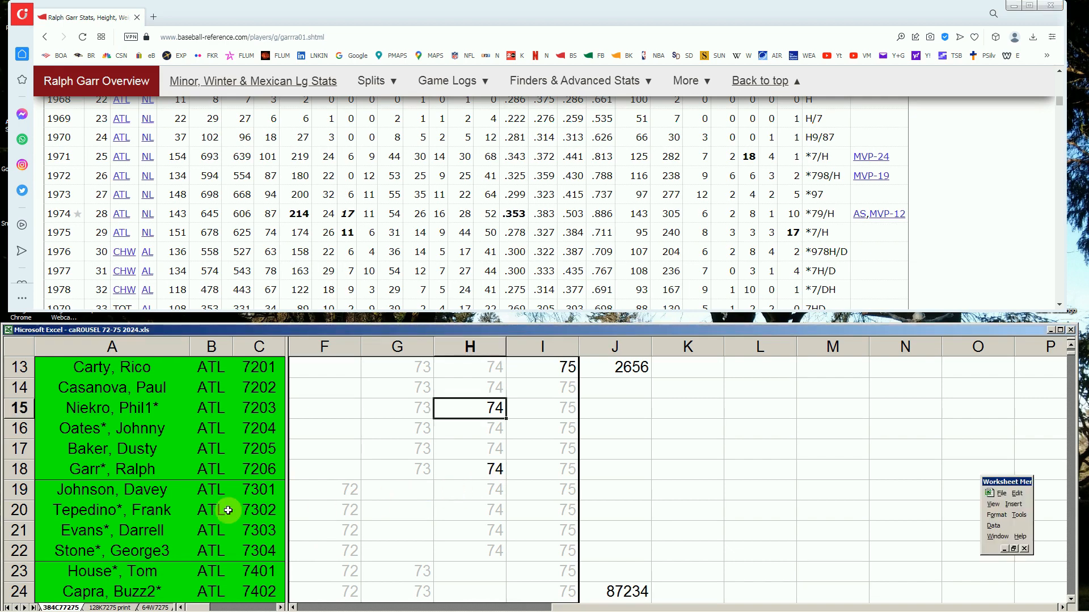
# Inspect the ATL group coded 7301 to 7304 by selecting the players in A19 and A21 and the blank cell G21
pyautogui.click(174, 497)
pyautogui.click(165, 535)
pyautogui.click(376, 537)
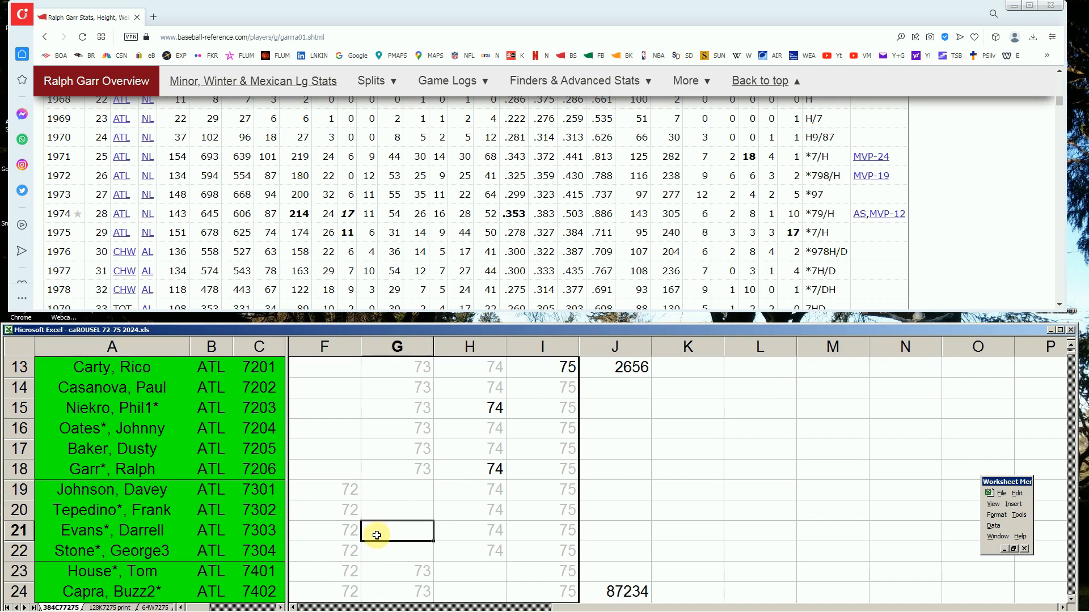
# Go to the BAL block, select Jim Palmer's 75 entry in I31, and look up his player page on Baseball Reference
pyautogui.press('pagedown')
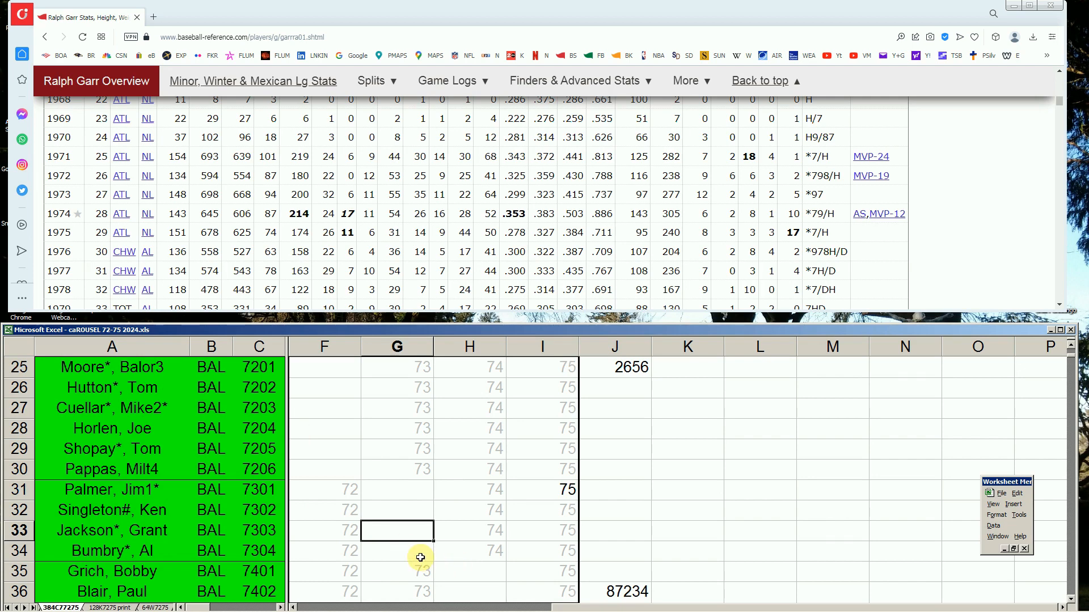
pyautogui.click(547, 489)
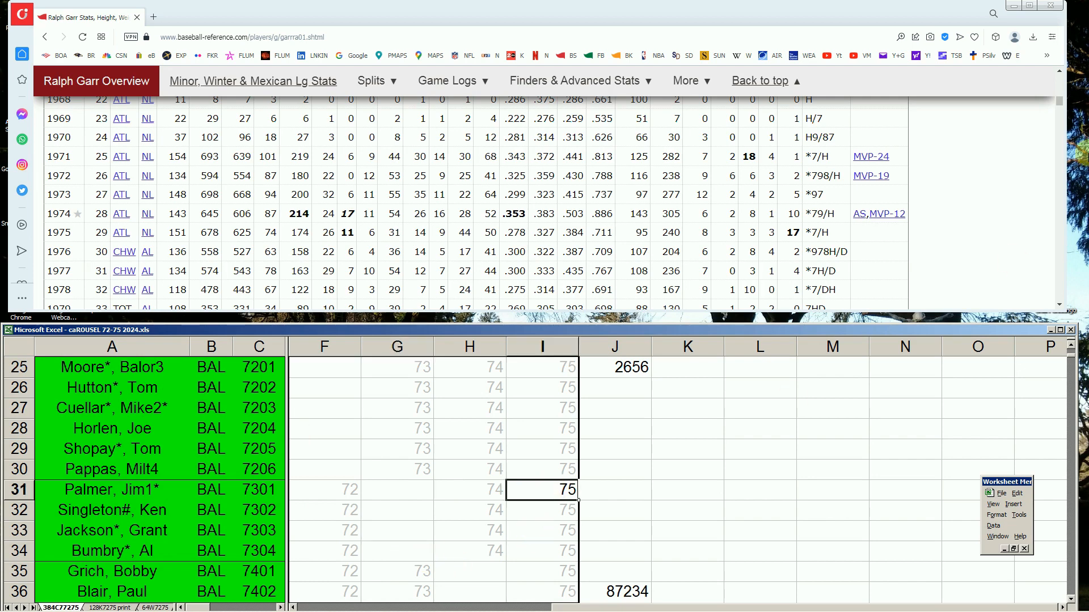
pyautogui.moveTo(1059, 101); pyautogui.dragTo(1059, 73)
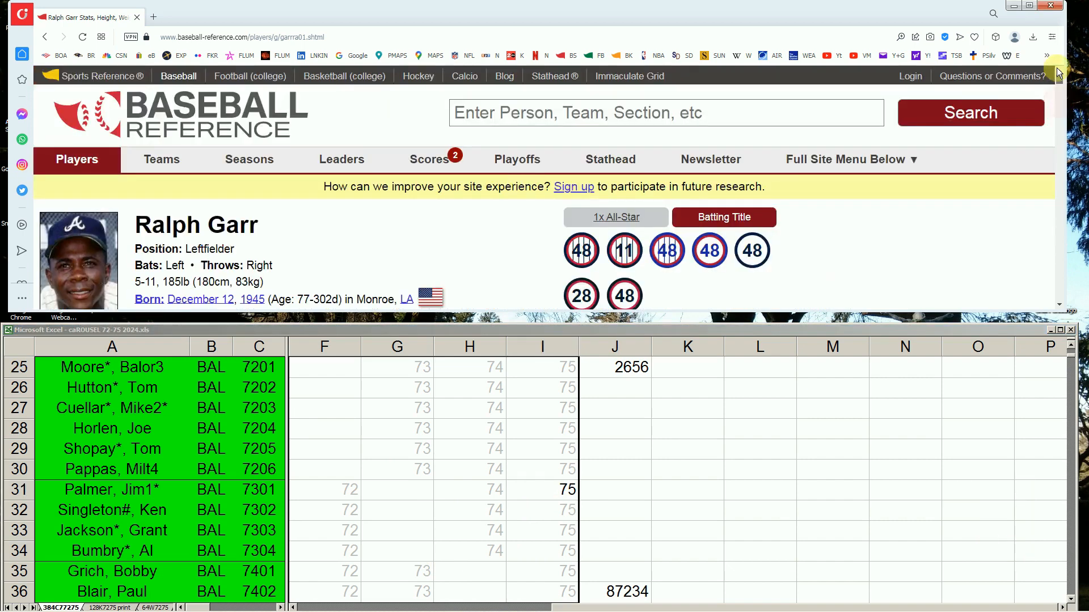
pyautogui.click(812, 118)
pyautogui.write('jim pal')
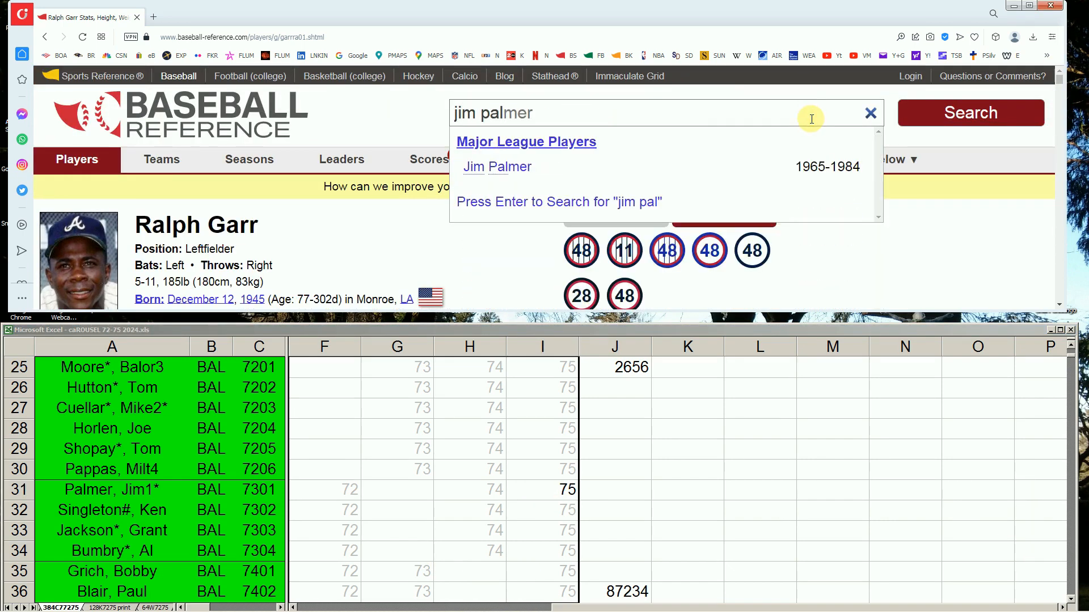
pyautogui.click(519, 168)
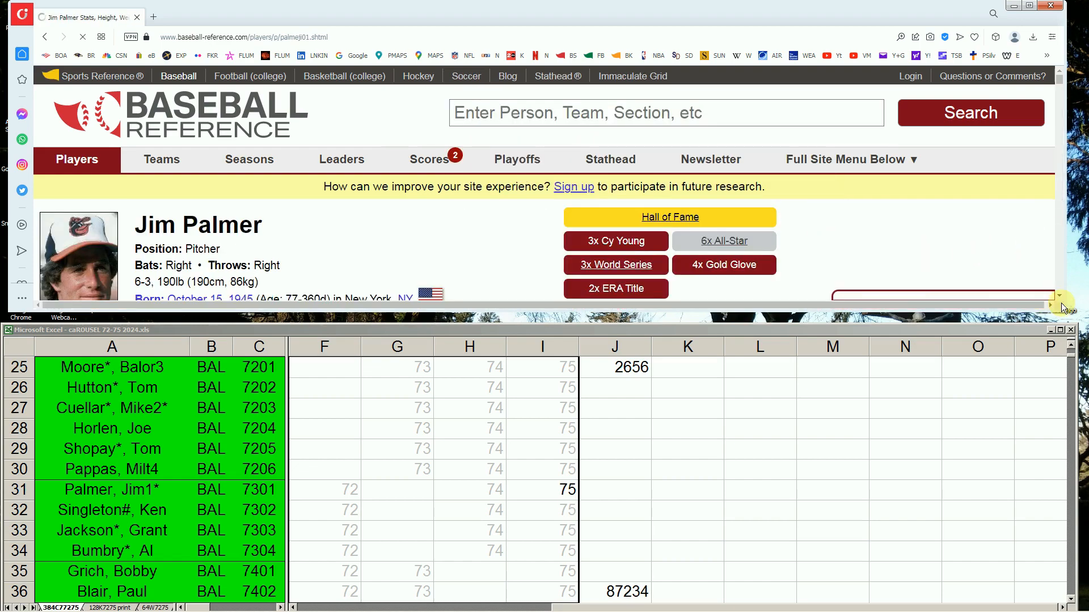
# Review Jim Palmer's pitching lines for 1972 through 1975 in the standard pitching table
pyautogui.scroll(-4, 1061, 298)
pyautogui.scroll(-6, 1060, 298)
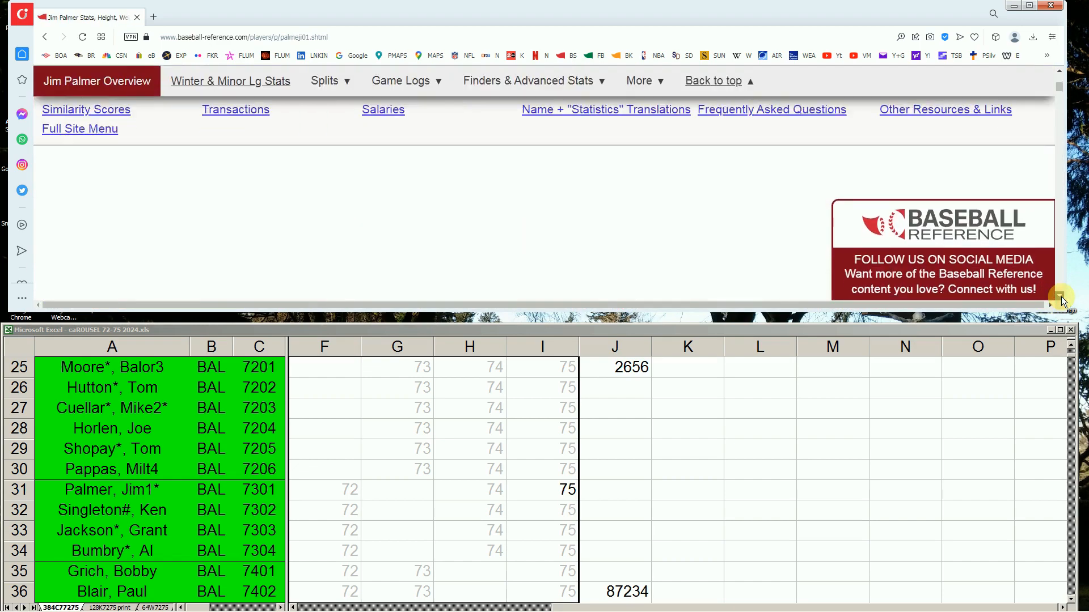
pyautogui.scroll(-3, 1061, 297)
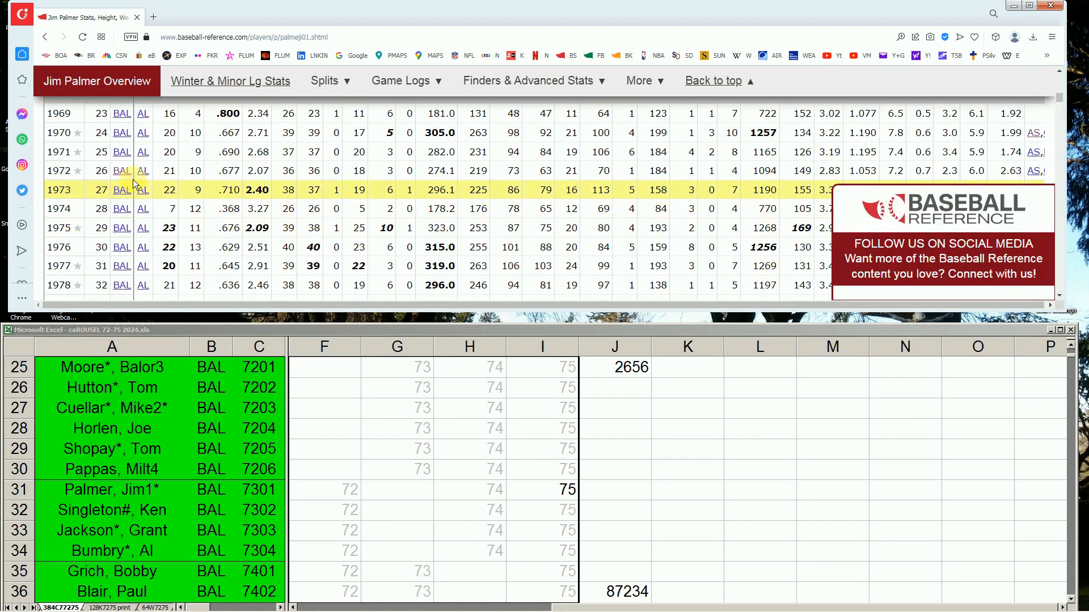
pyautogui.scroll(-1, 189, 254)
pyautogui.scroll(-1, 189, 253)
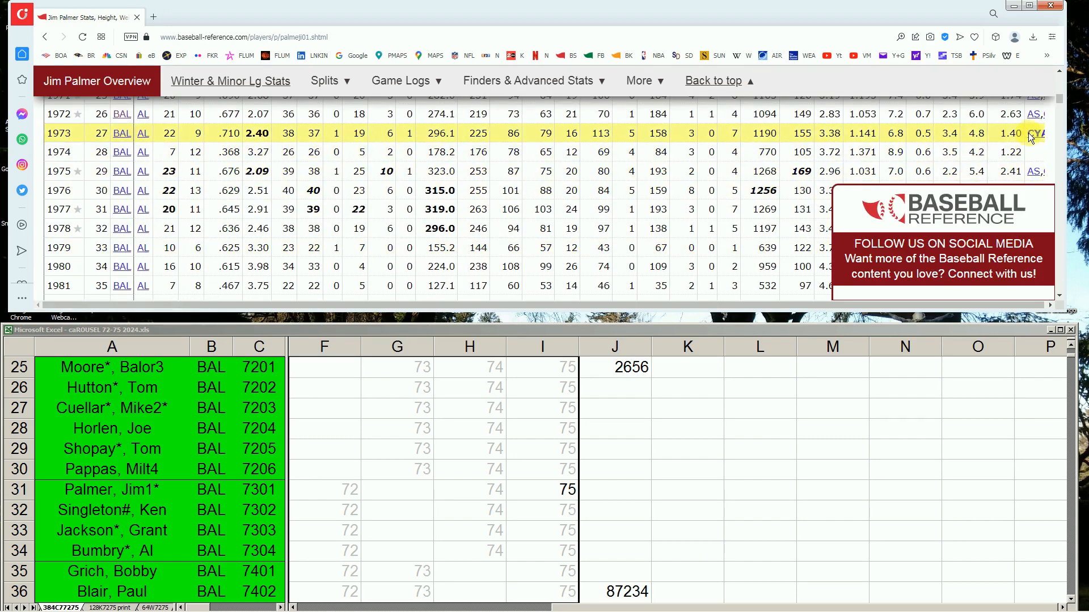
pyautogui.moveTo(261, 134)
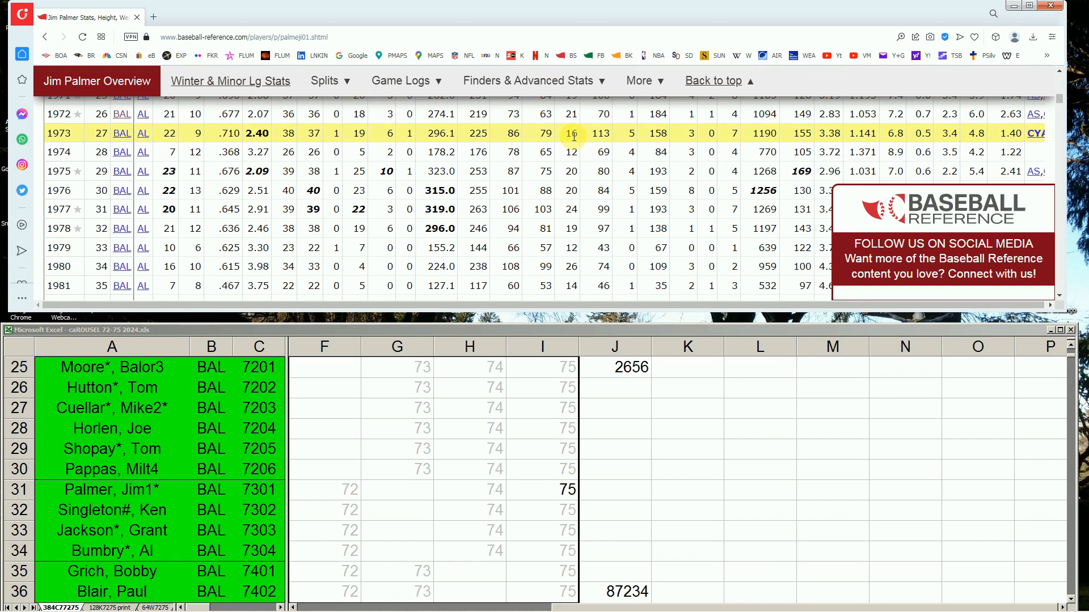
pyautogui.moveTo(262, 181)
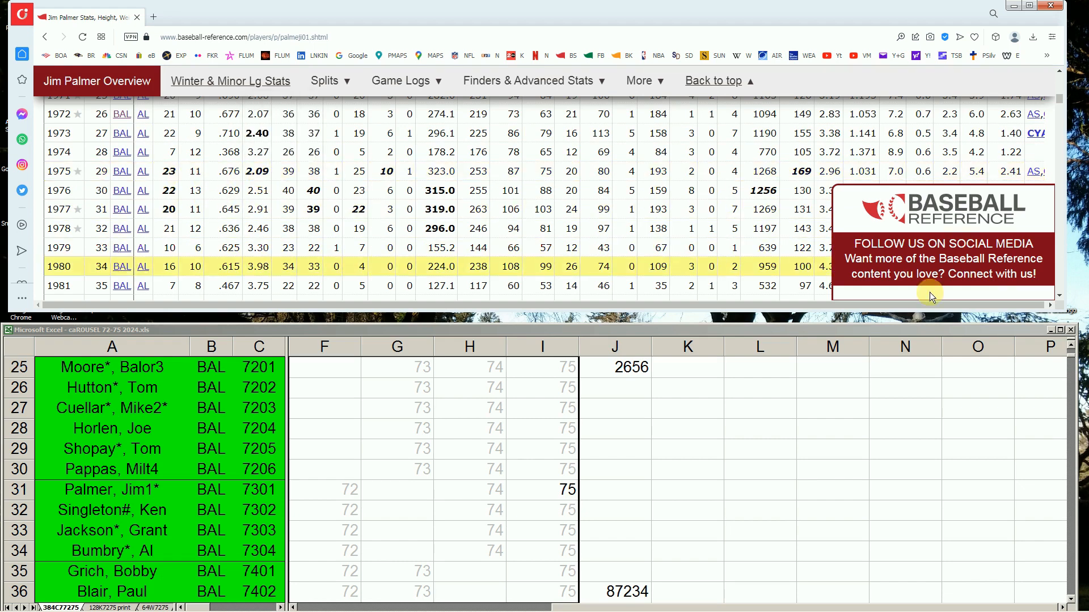
# Widen the browser window slightly to show more of the awards column, and check Palmer's 1973 and 1975 award entries
pyautogui.click(1052, 305)
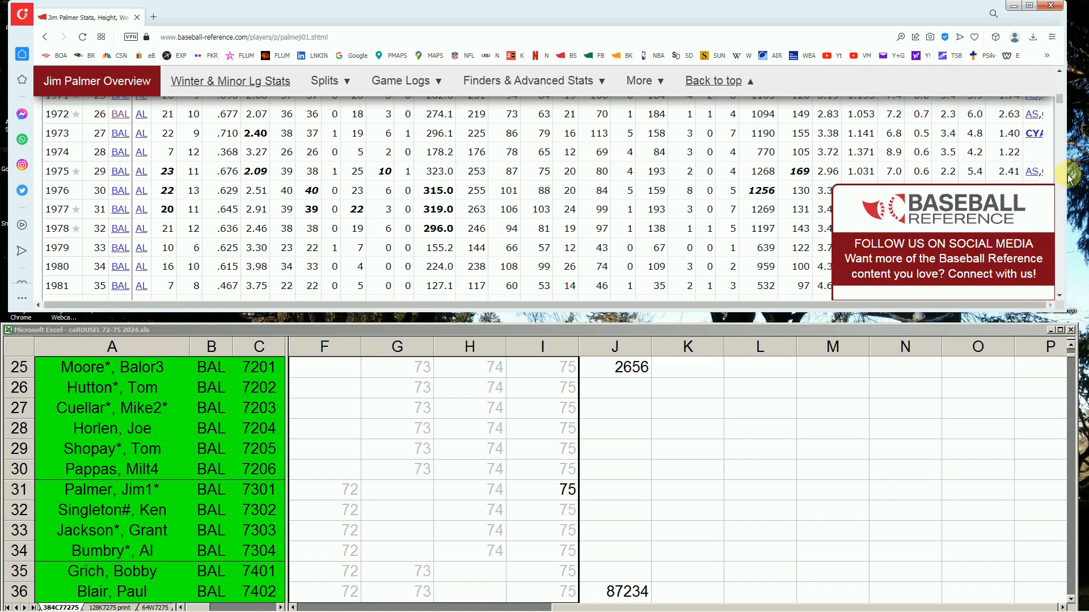
pyautogui.moveTo(1066, 174); pyautogui.dragTo(1085, 174)
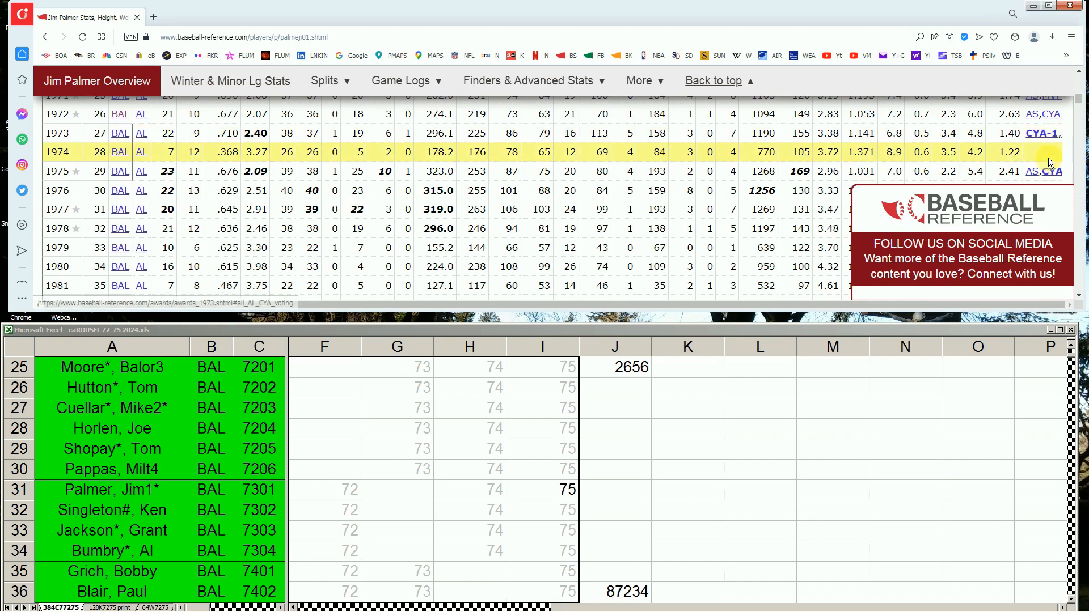
pyautogui.click(1046, 172)
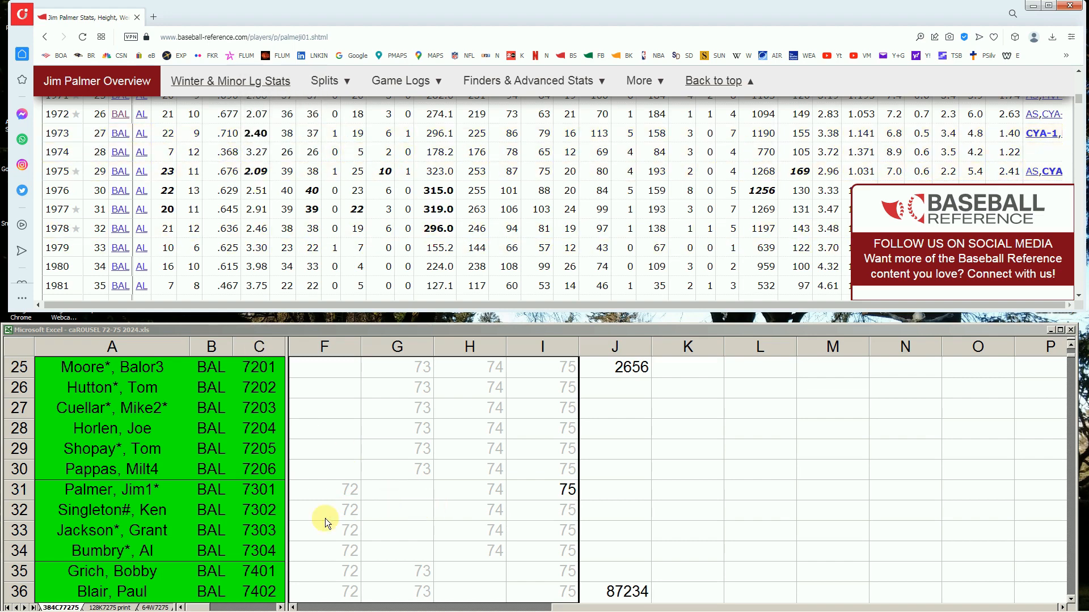
# Inspect the BAL block's keeper groups by selecting players in A25, A27, A30 and A32 and year cells such as G29 and H30
pyautogui.click(111, 370)
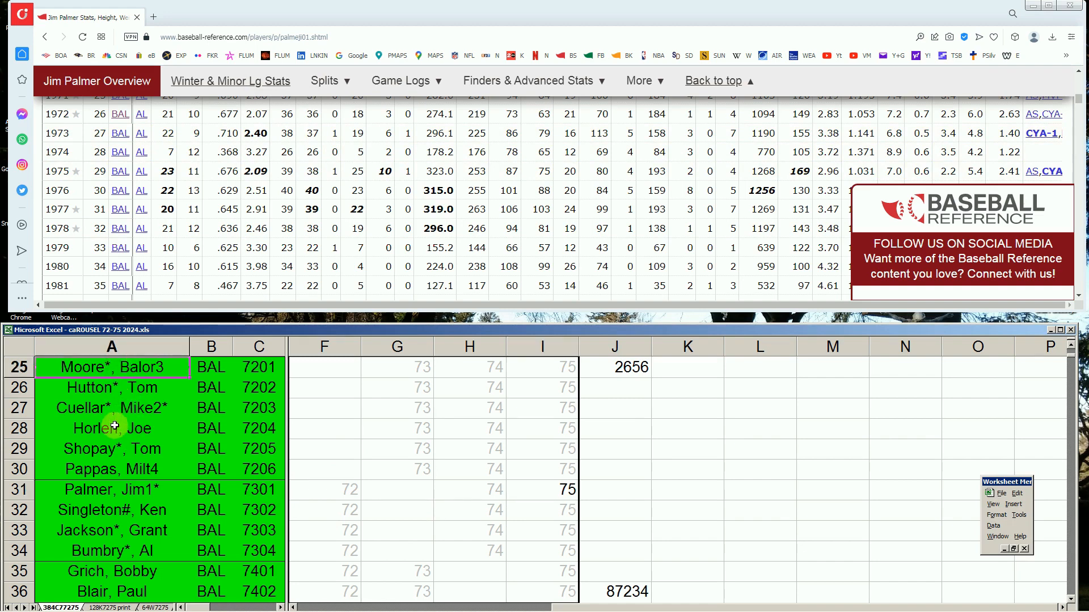
pyautogui.click(139, 410)
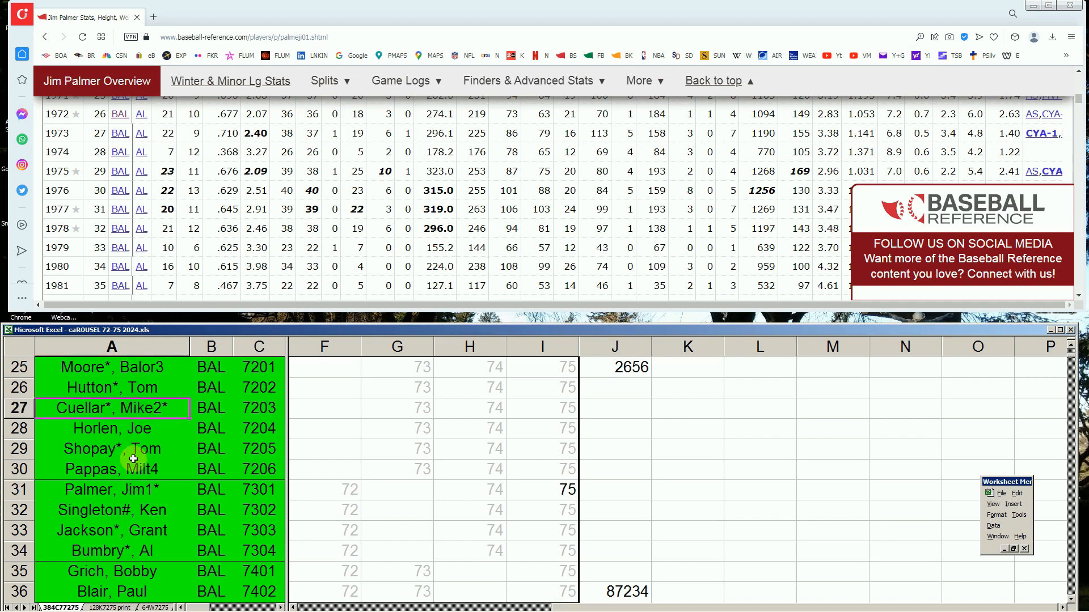
pyautogui.click(136, 466)
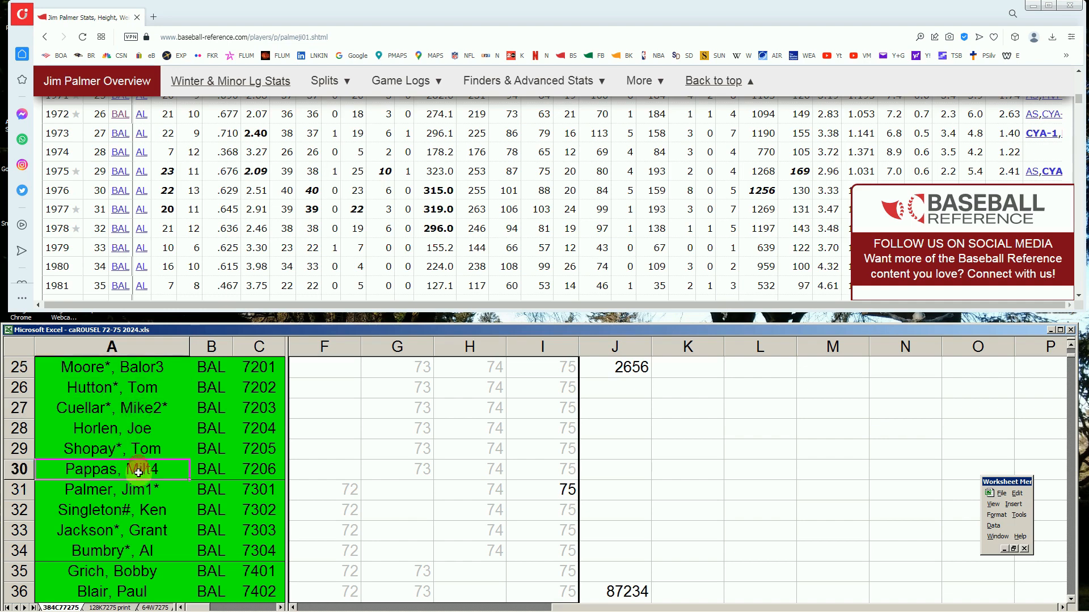
pyautogui.click(142, 509)
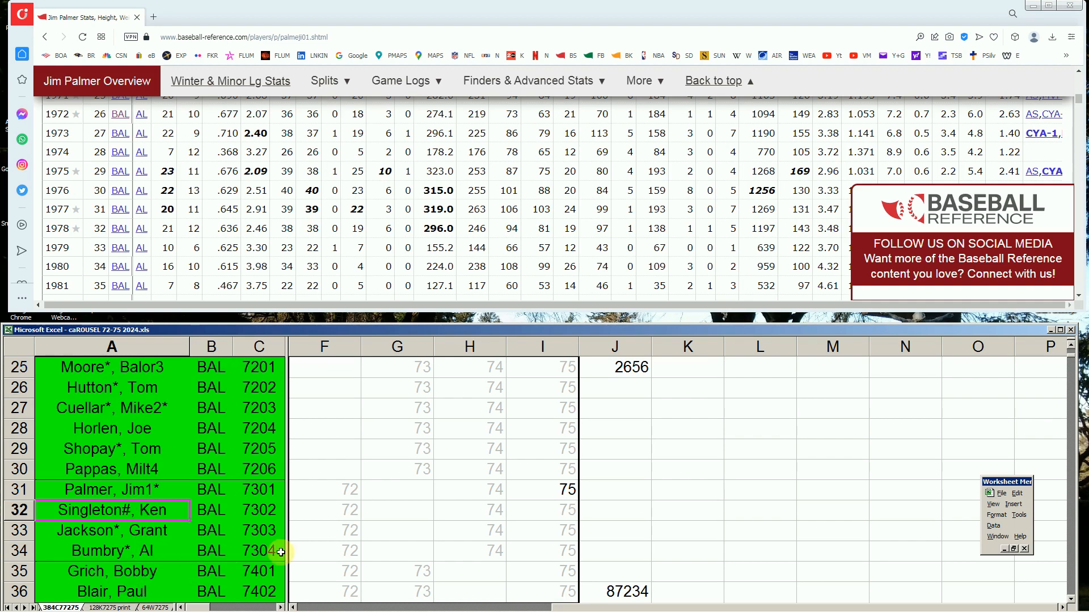
pyautogui.click(376, 450)
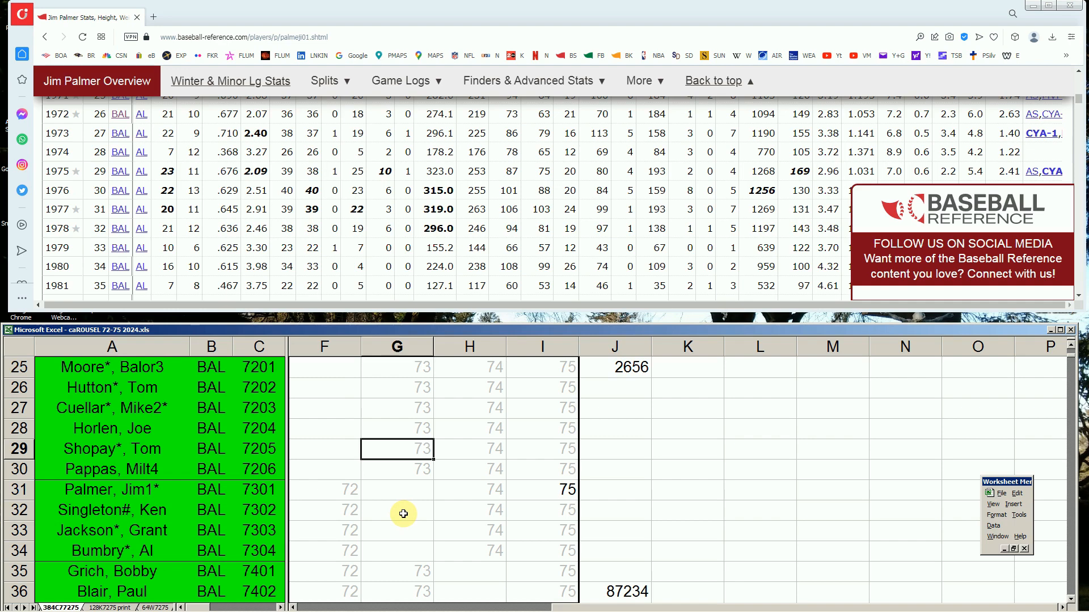
pyautogui.click(221, 448)
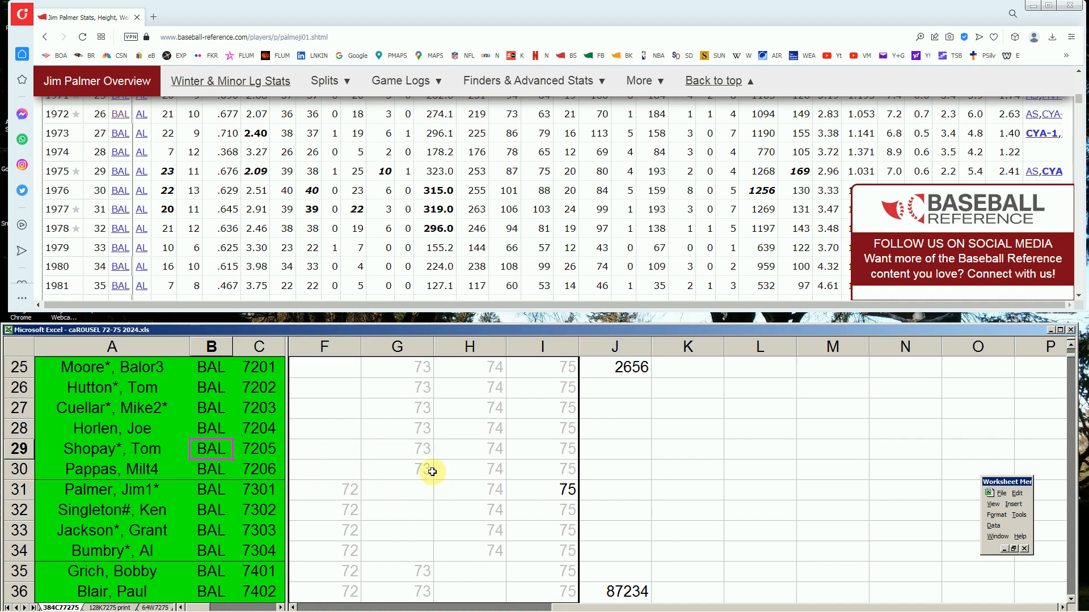
pyautogui.click(450, 471)
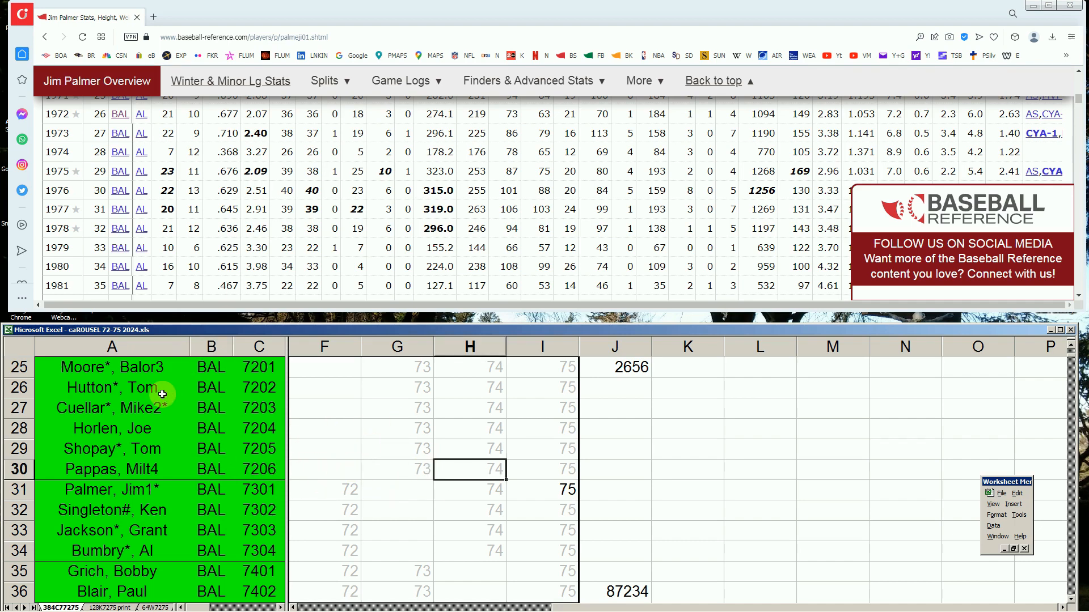
pyautogui.click(477, 505)
# Go to the BOS block and inspect the group coded 7201 to 7206 by selecting the players in A38 through A42
pyautogui.press('pagedown')
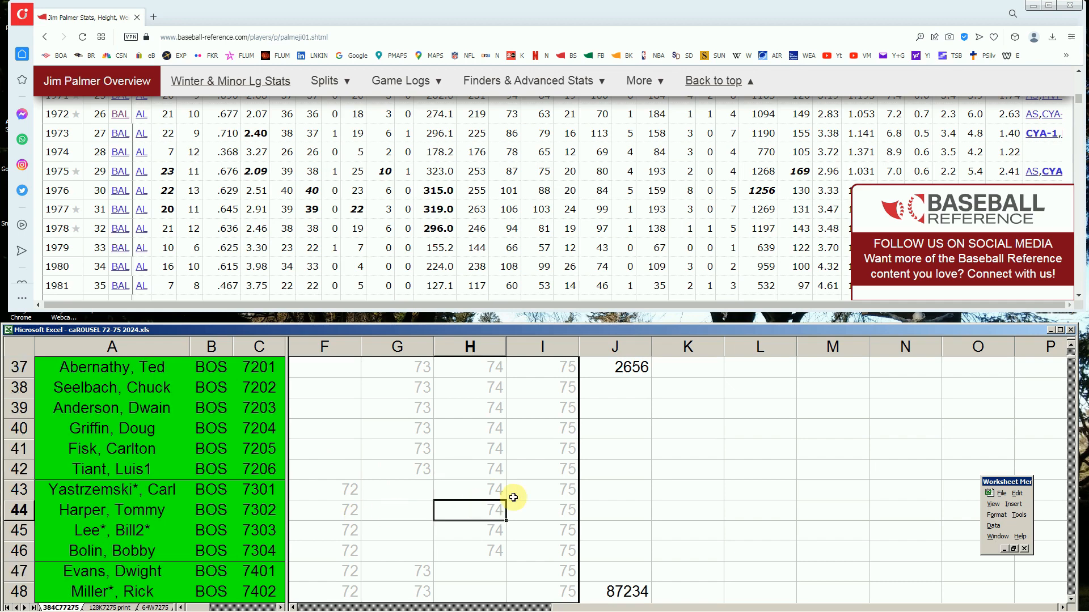
pyautogui.click(664, 431)
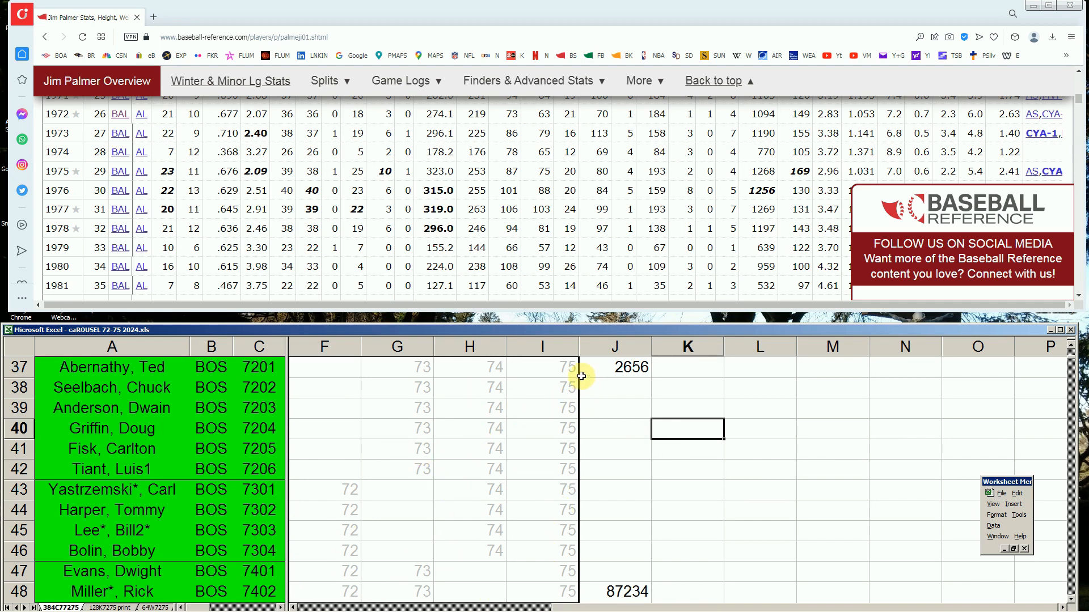
pyautogui.click(152, 387)
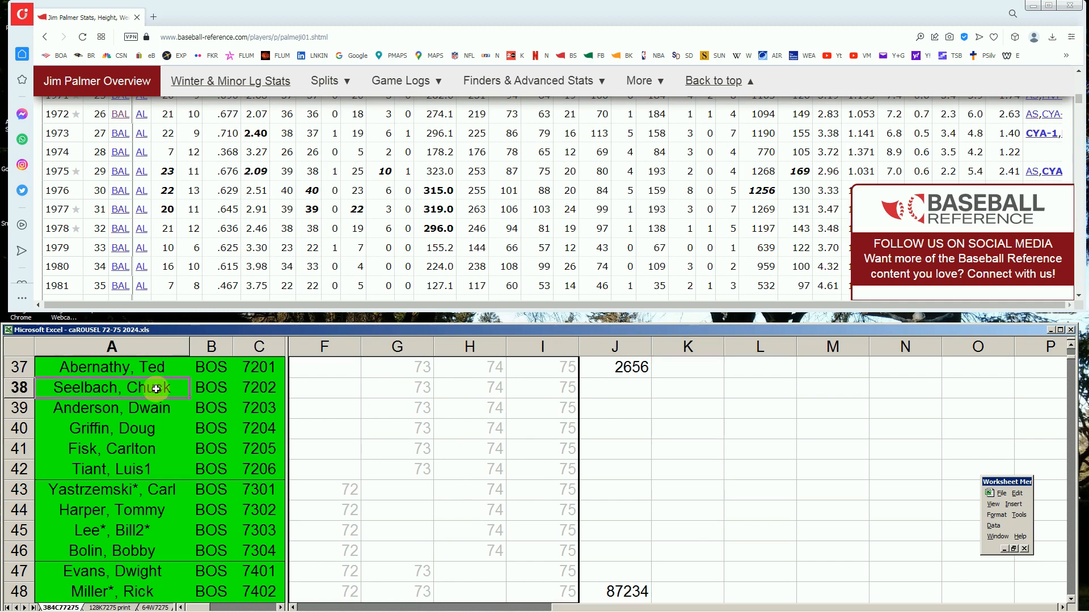
pyautogui.click(149, 410)
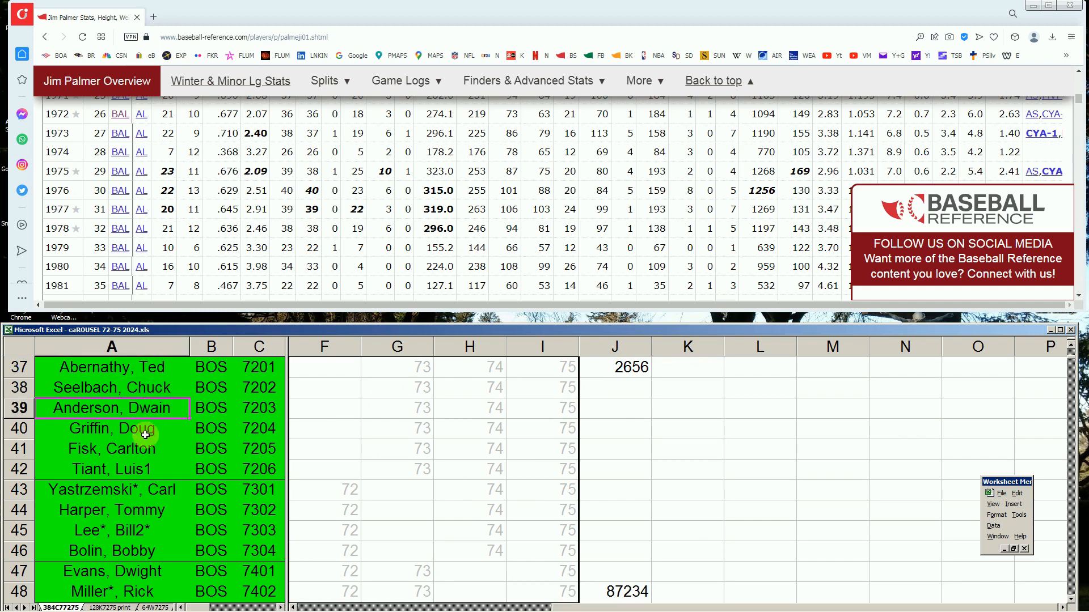
pyautogui.click(148, 434)
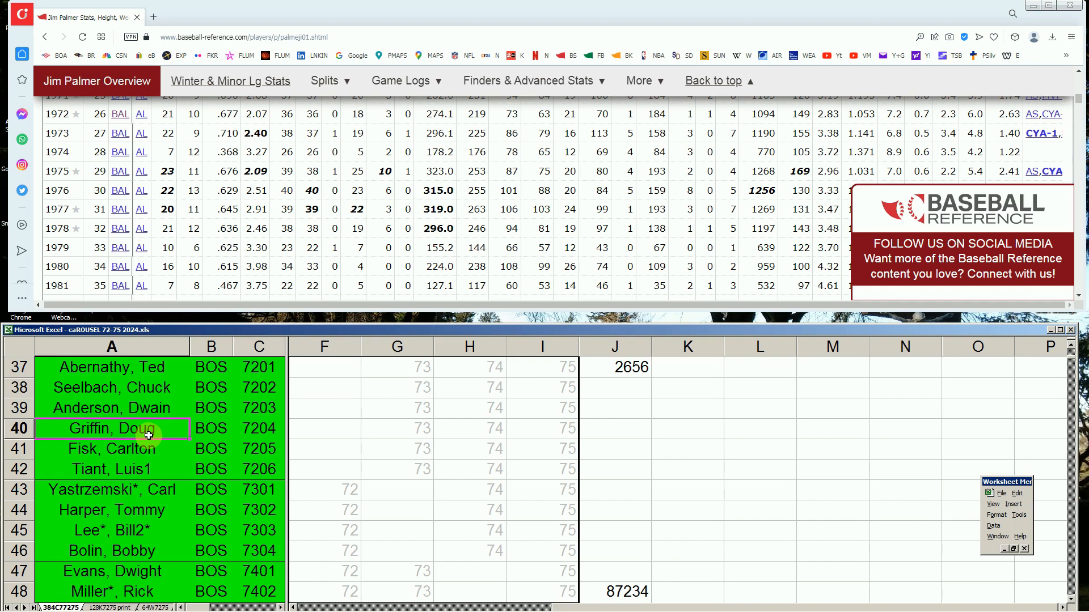
pyautogui.click(151, 449)
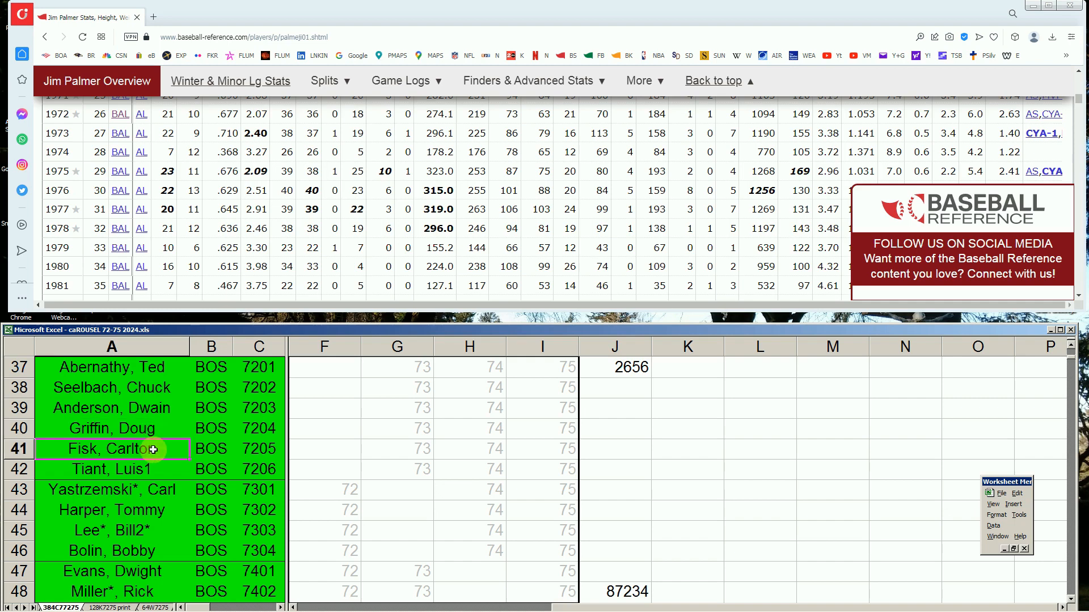
pyautogui.click(152, 469)
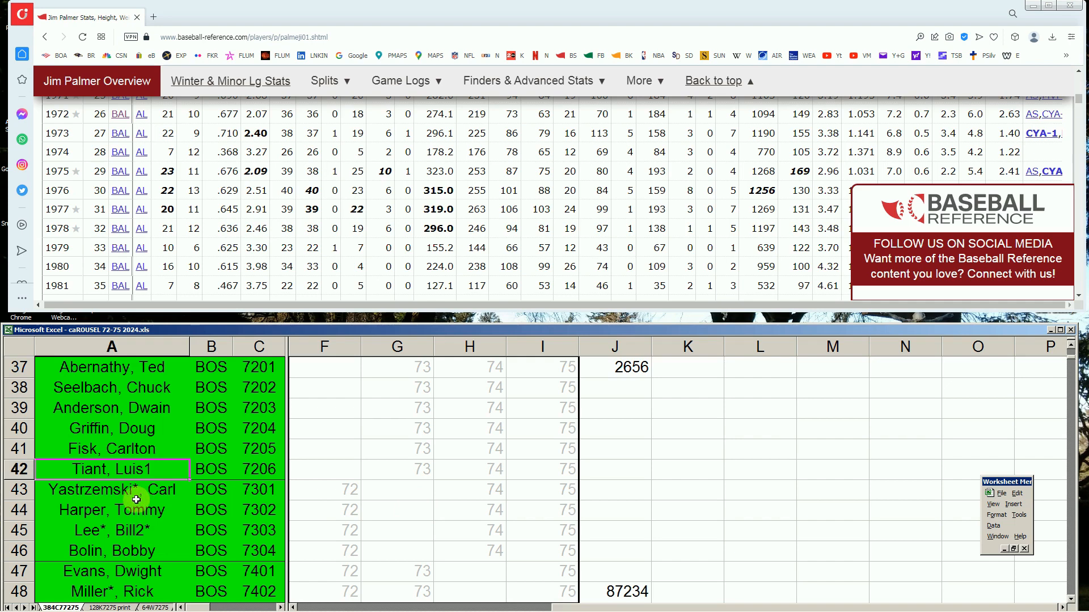
# Inspect the BOS players in A44 through A48, the 75 entry in I47, and the codes in C42 and C41
pyautogui.click(158, 514)
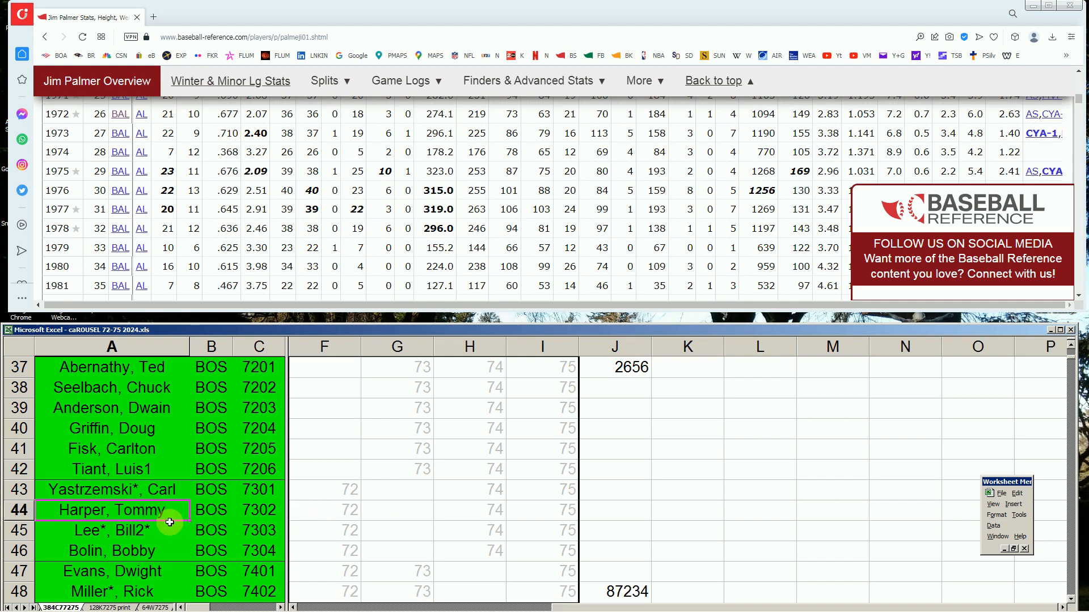
pyautogui.click(164, 529)
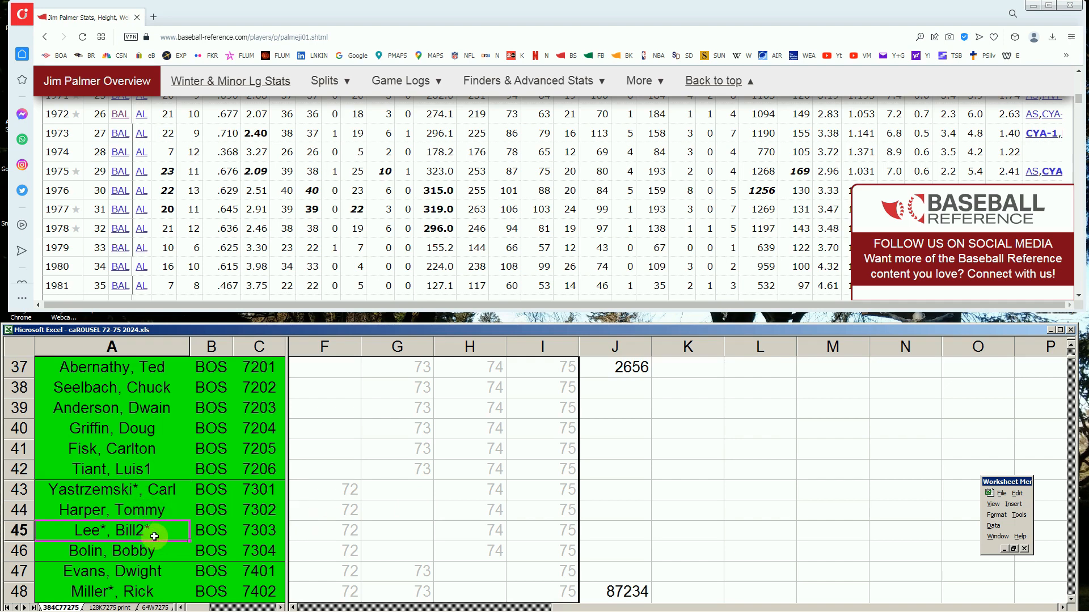
pyautogui.click(141, 551)
pyautogui.click(162, 570)
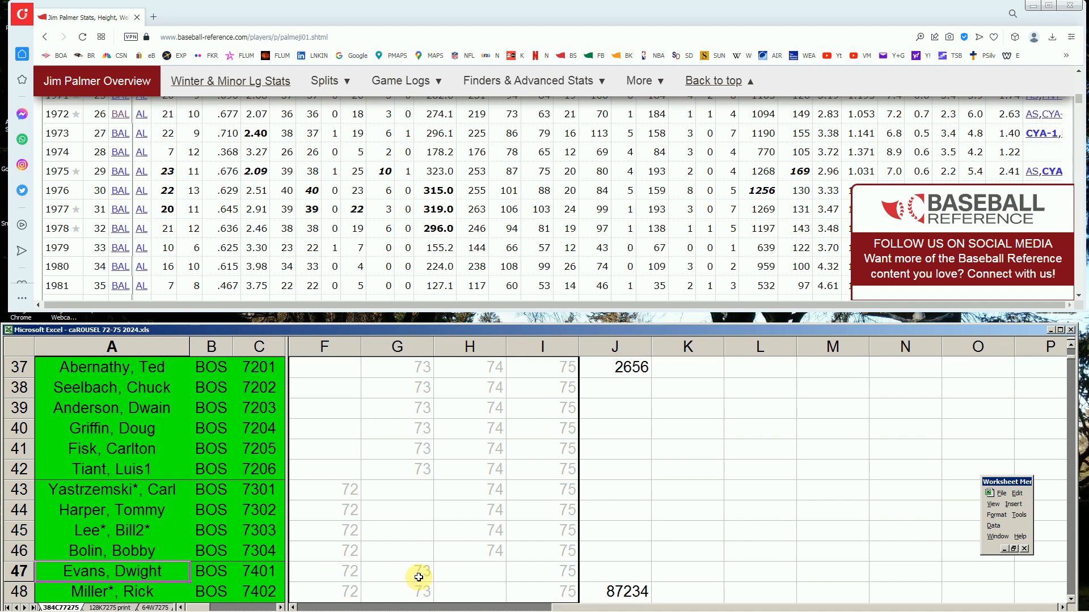
pyautogui.click(571, 571)
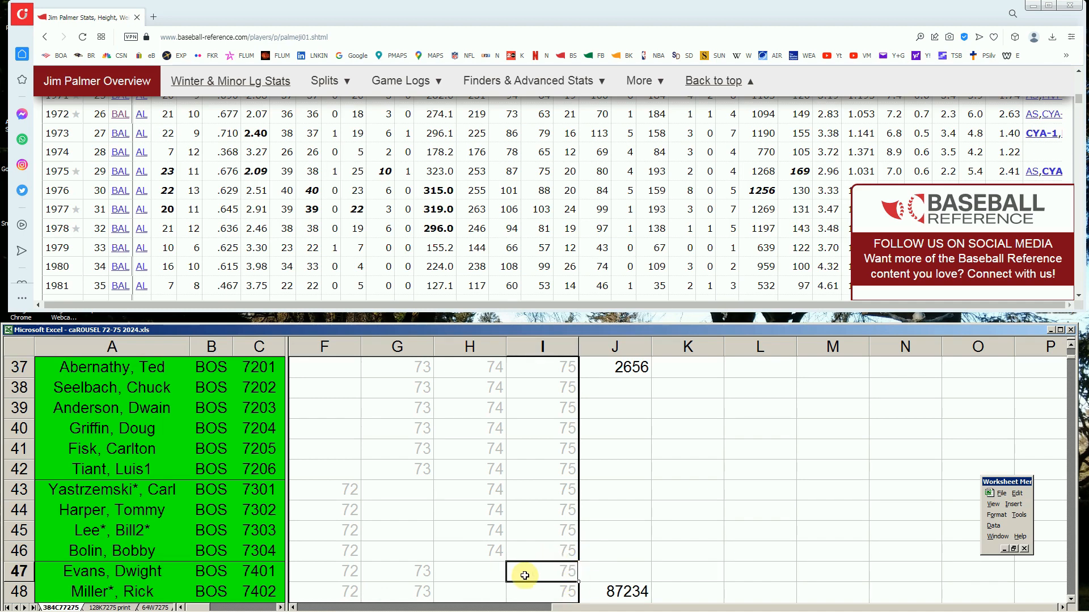
pyautogui.click(125, 592)
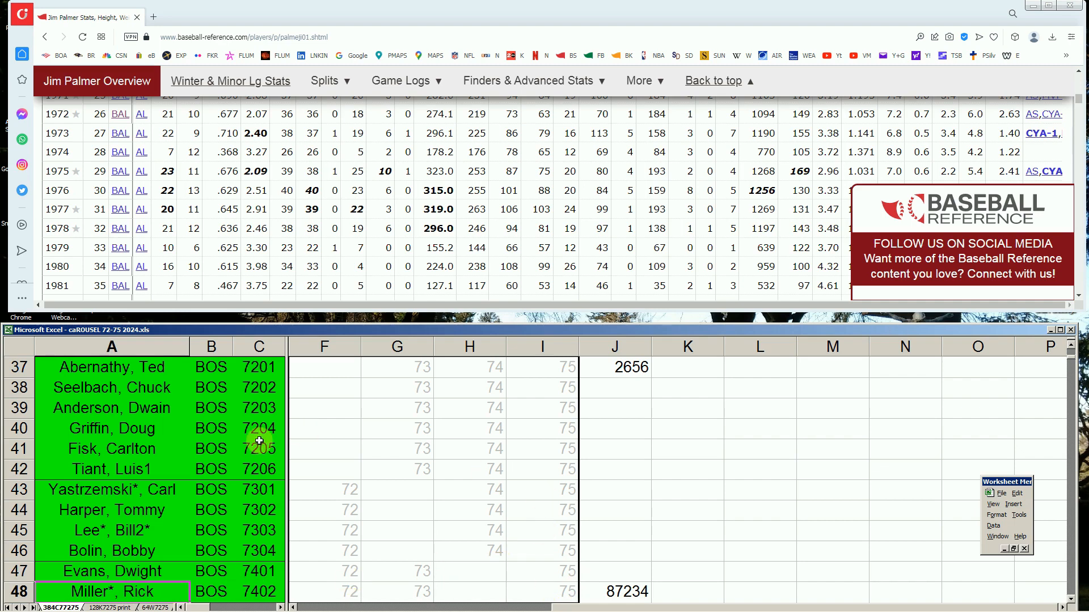
pyautogui.click(255, 462)
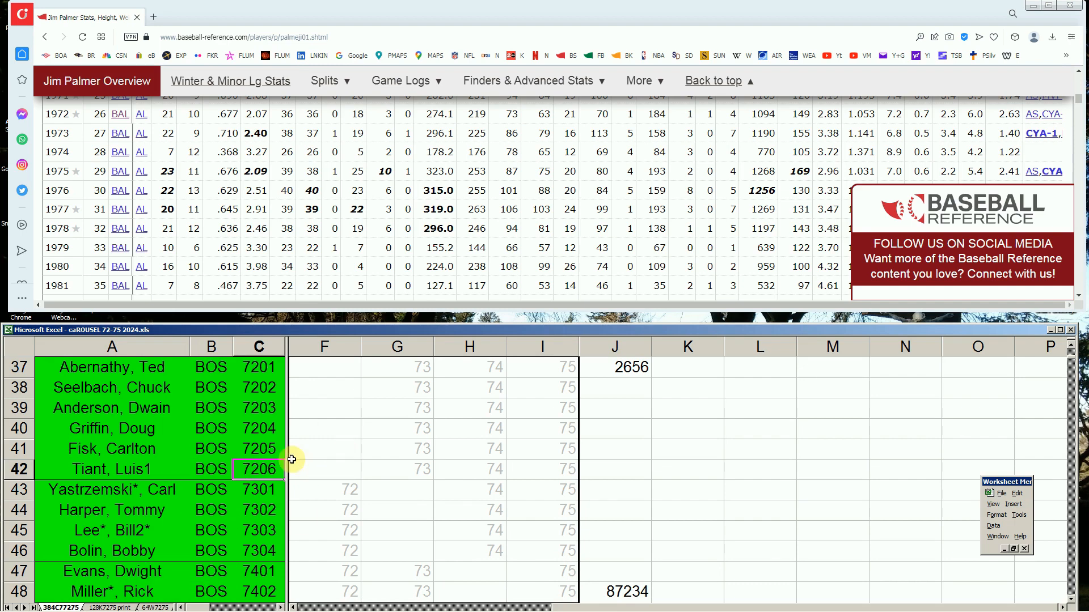
pyautogui.click(248, 444)
# Go to the BUR block in the workbook and open Mickey Scott's player page on Baseball Reference
pyautogui.press('pagedown')
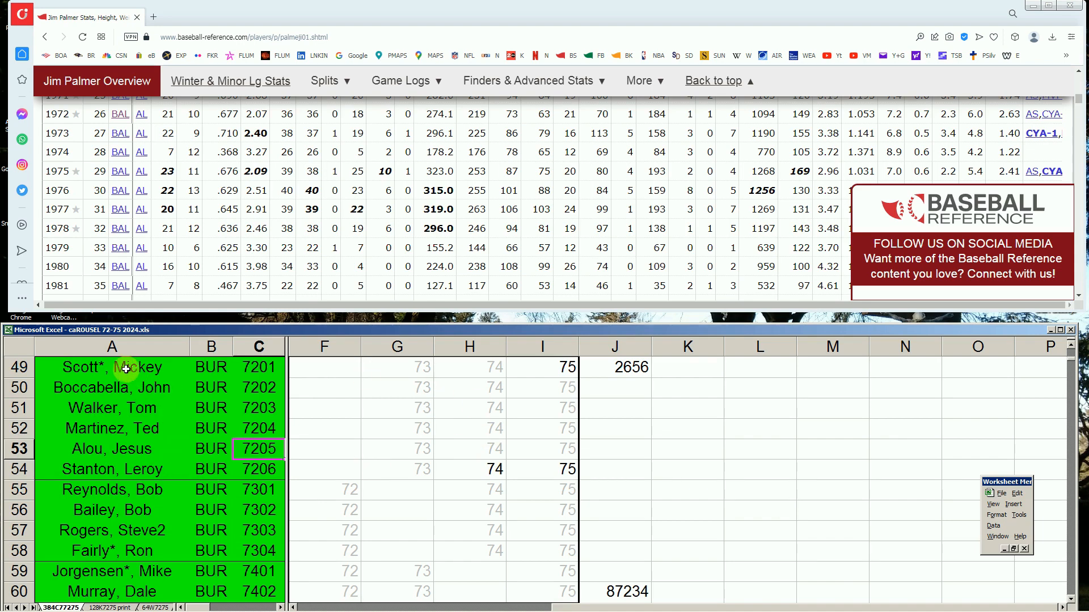
pyautogui.moveTo(1078, 97); pyautogui.dragTo(1052, 77)
pyautogui.click(873, 118)
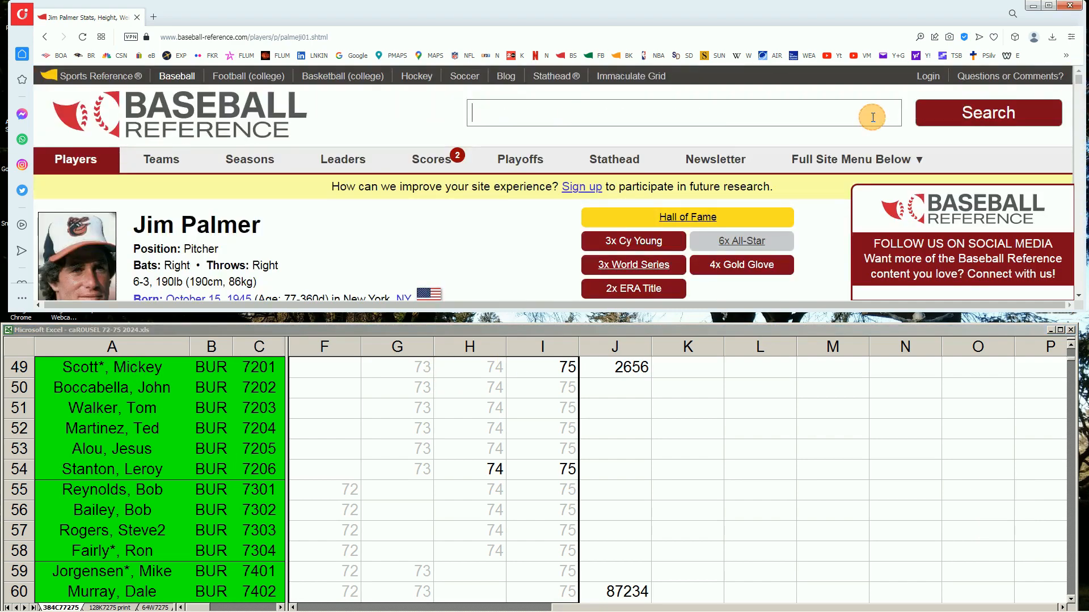
pyautogui.write('mickey sc')
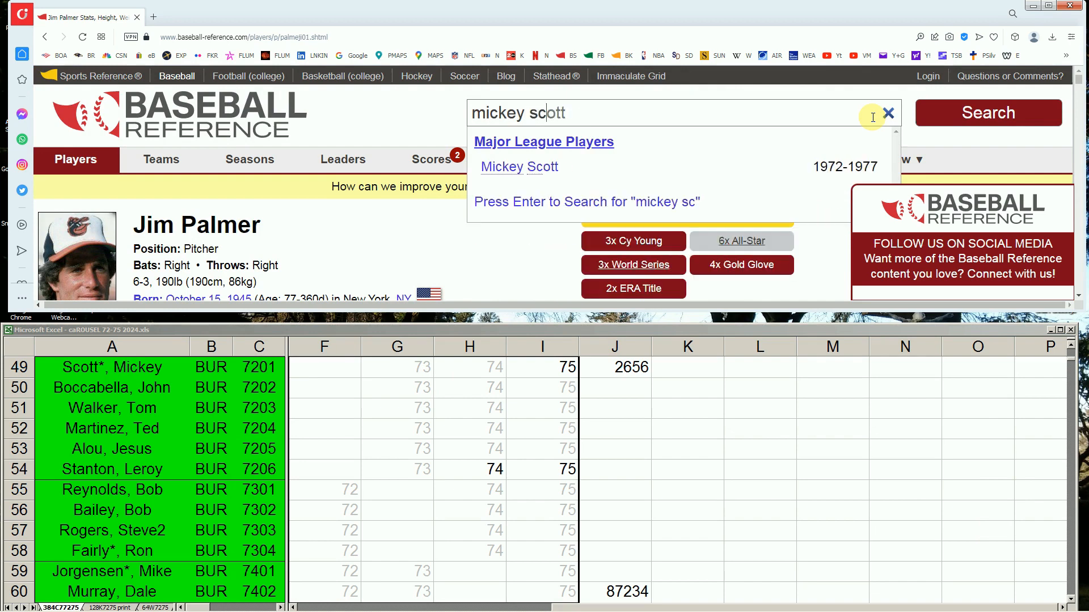
pyautogui.click(544, 168)
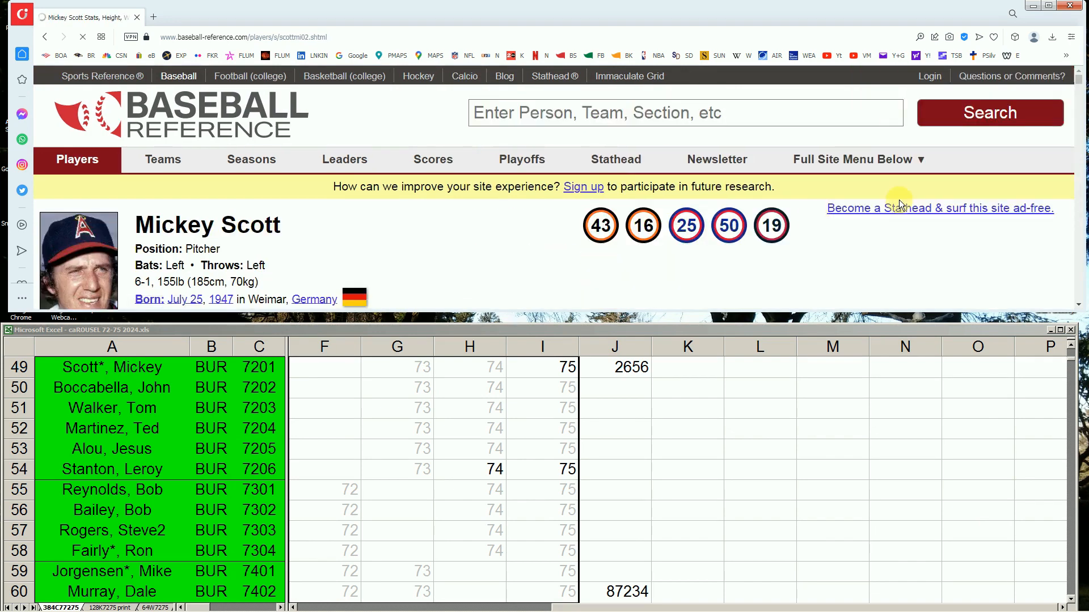
# Examine Mickey Scott's Standard Pitching table for the 1972 to 1975 seasons, including the gap in 1974
pyautogui.scroll(-2, 898, 203)
pyautogui.scroll(-5, 883, 212)
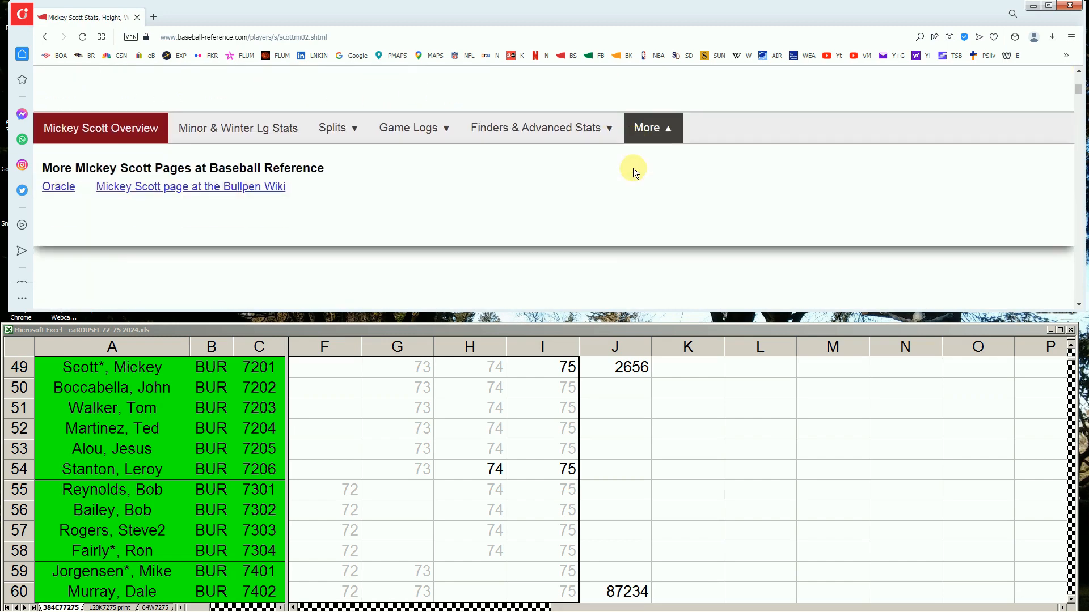
pyautogui.scroll(-3, 750, 224)
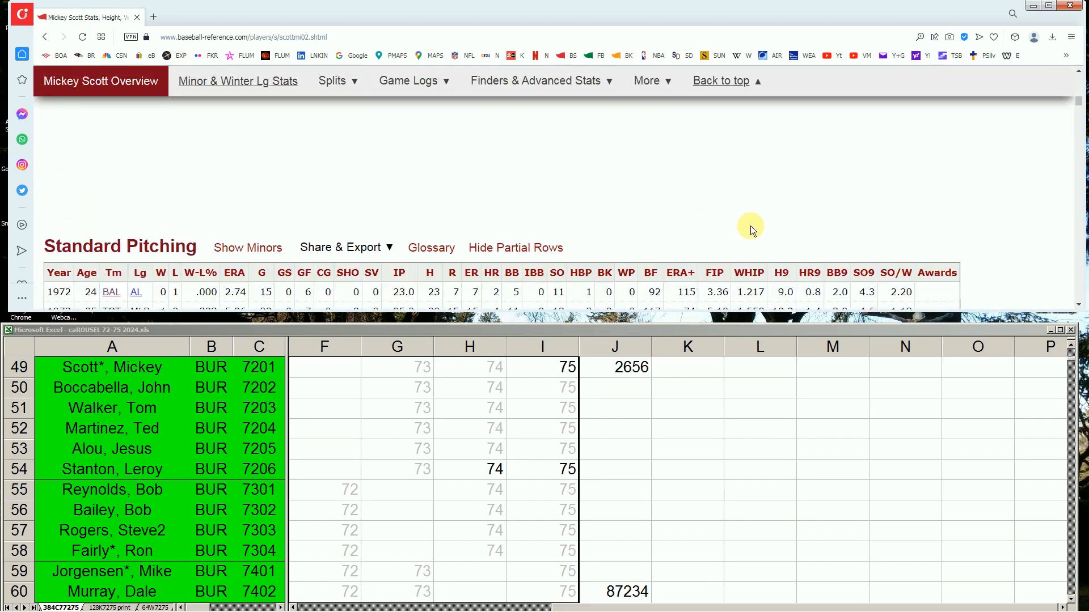
pyautogui.scroll(-1, 590, 224)
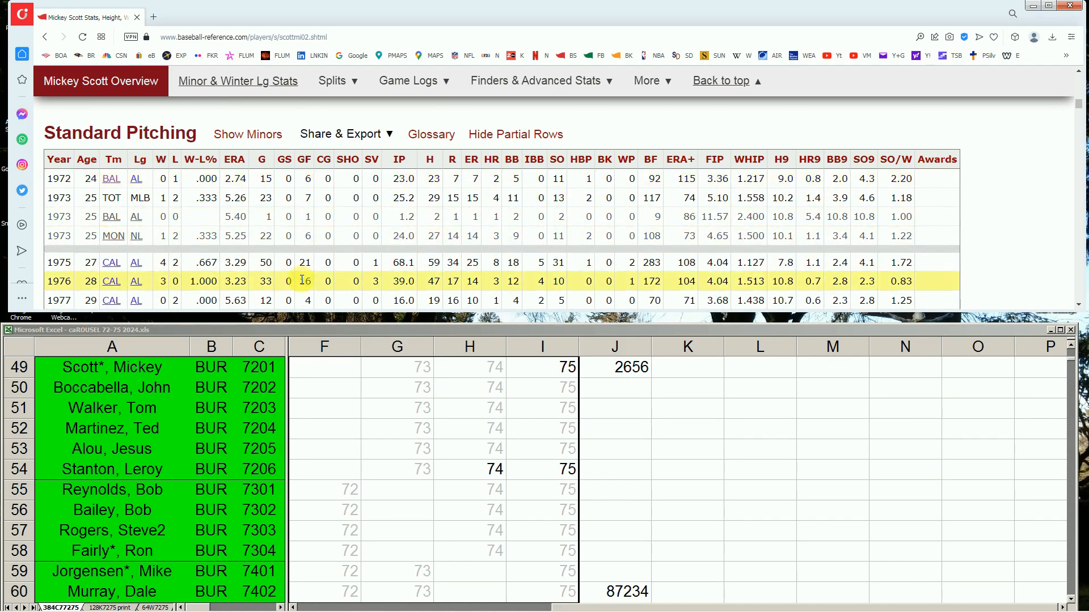
pyautogui.moveTo(237, 260)
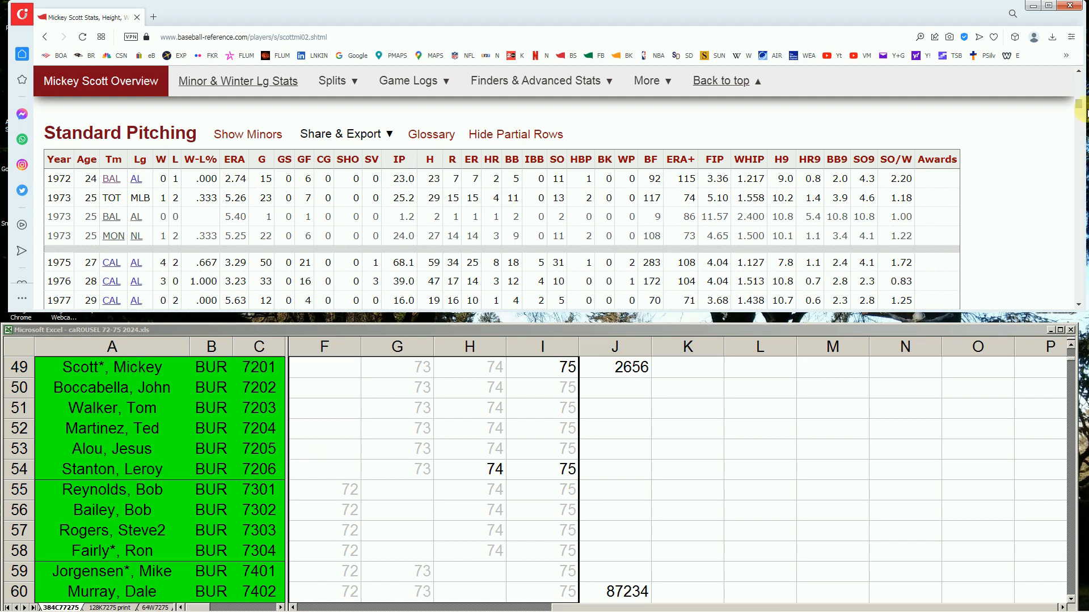
# Search Baseball Reference for Stanton, open Leroy Stanton's page and examine his batting seasons from 1972 to 1975
pyautogui.moveTo(1080, 103); pyautogui.dragTo(1088, 65)
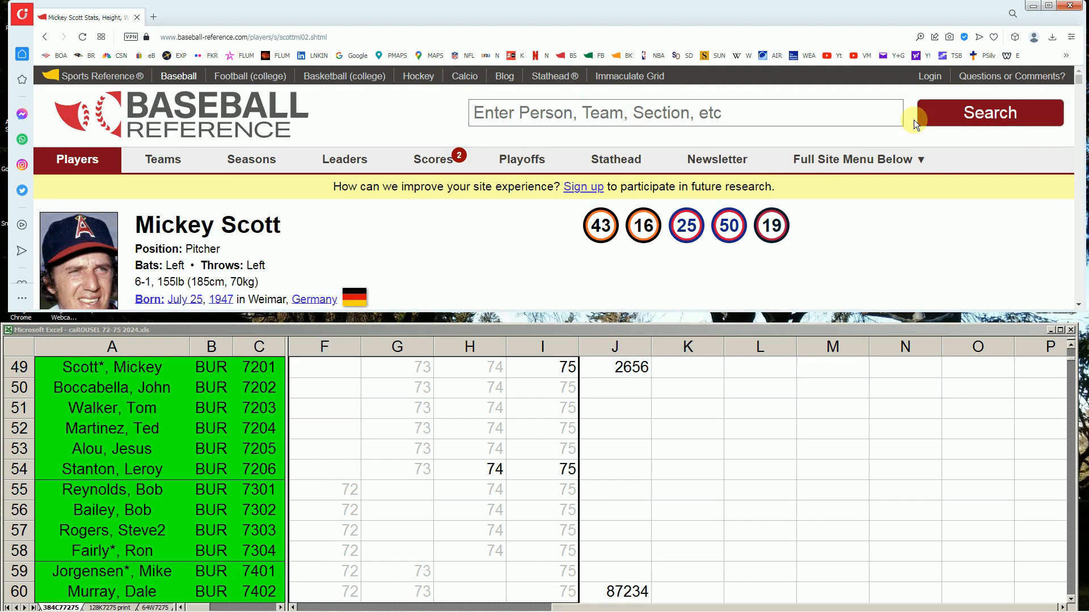
pyautogui.click(890, 107)
pyautogui.write('stanton')
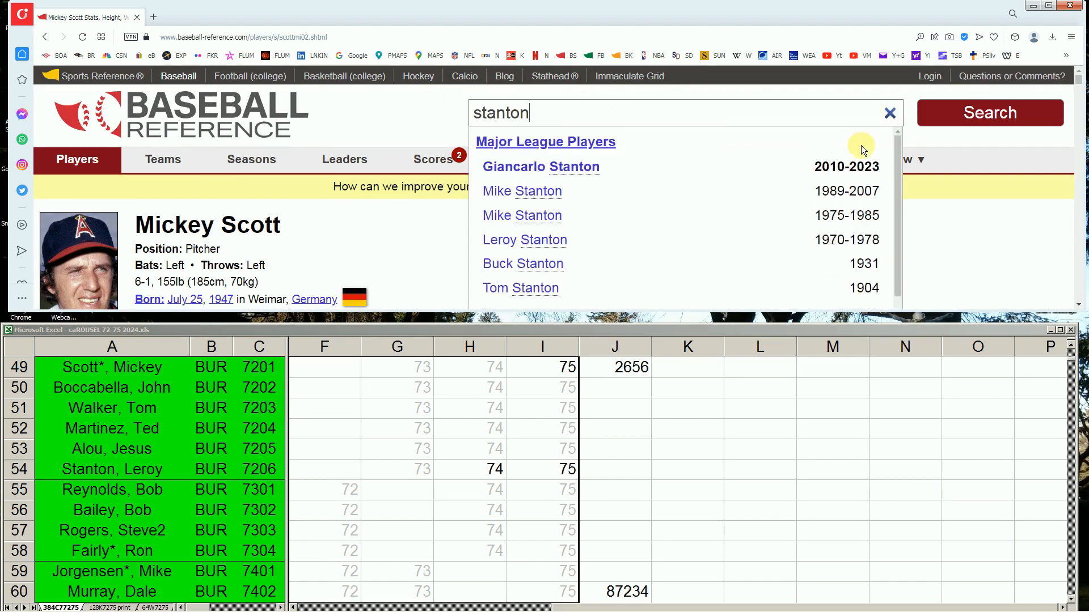
pyautogui.click(535, 244)
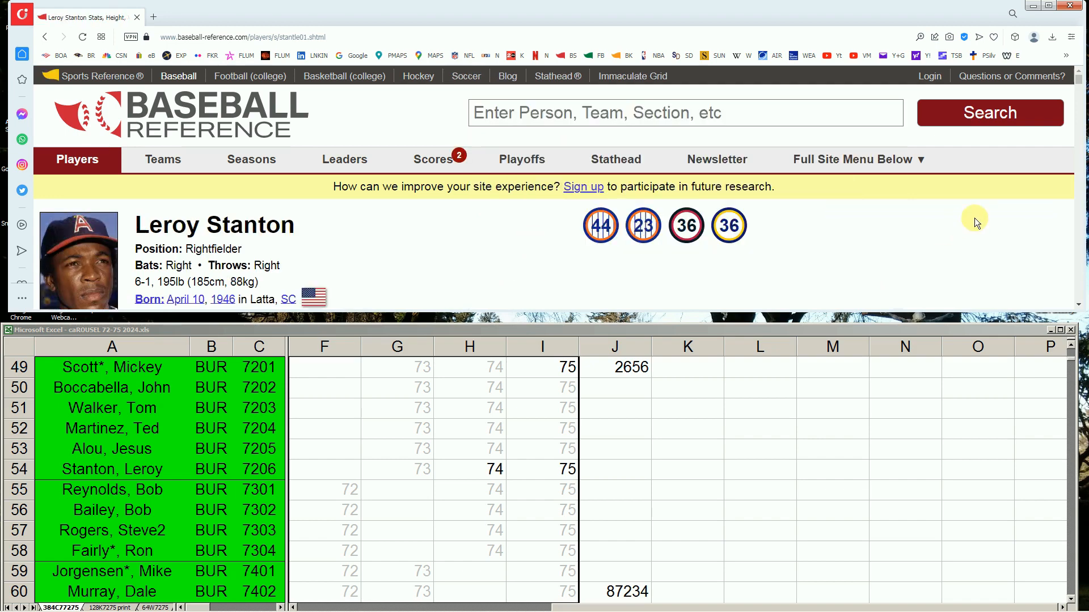
pyautogui.click(1078, 306)
pyautogui.moveTo(1078, 308); pyautogui.dragTo(1078, 308)
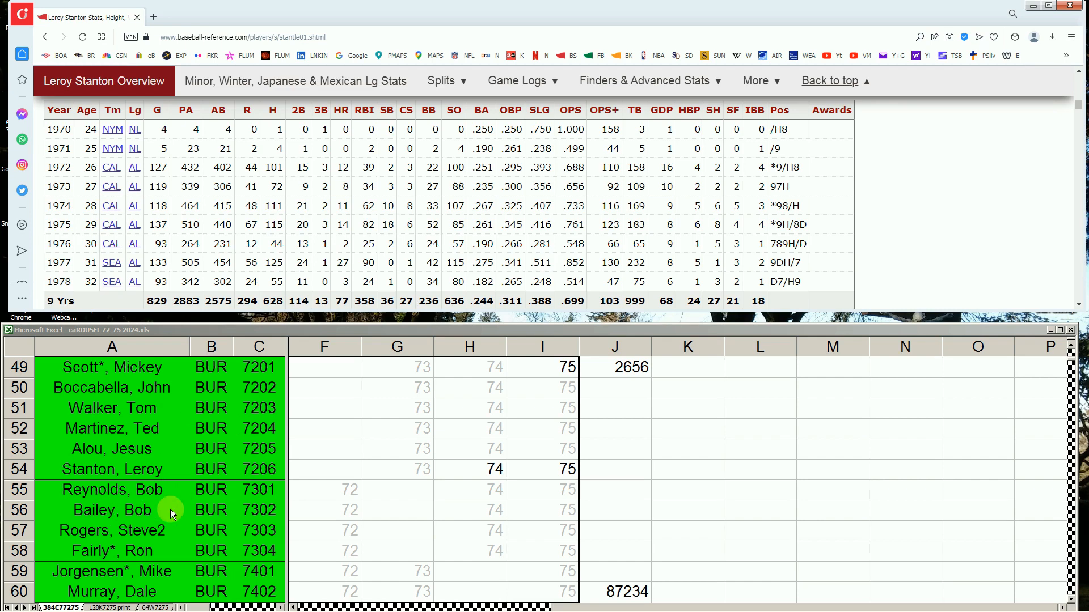
# Switch to the workbook's elimination 2023 sheet, passing ROSTERSfixedSORTED, and maximize the Excel window
pyautogui.click(17, 607)
pyautogui.click(17, 606)
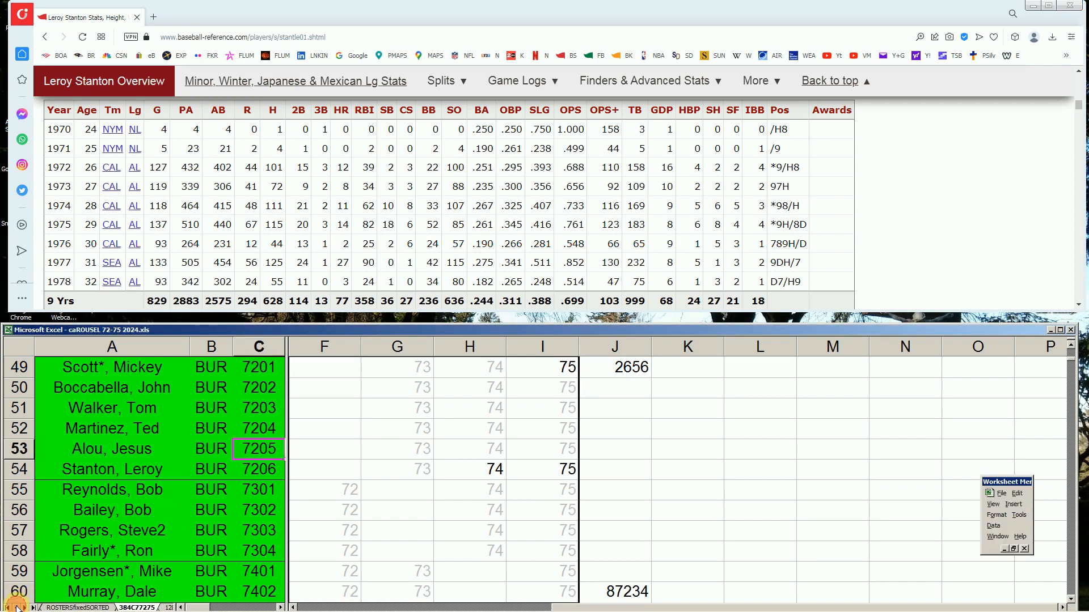
pyautogui.click(78, 608)
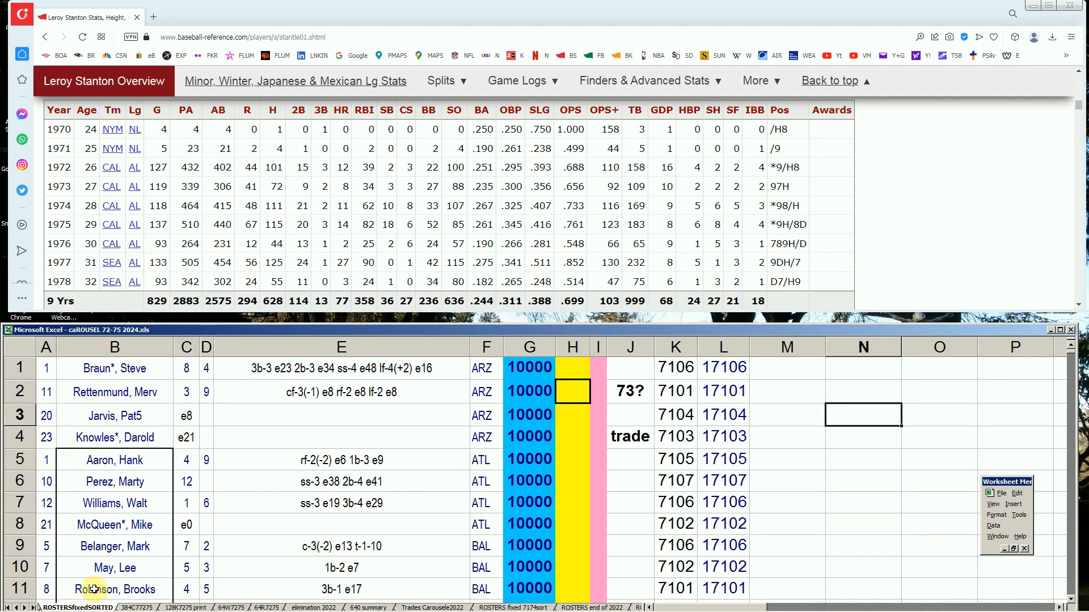
pyautogui.click(19, 608)
pyautogui.click(18, 607)
pyautogui.click(19, 607)
pyautogui.click(18, 607)
pyautogui.click(62, 607)
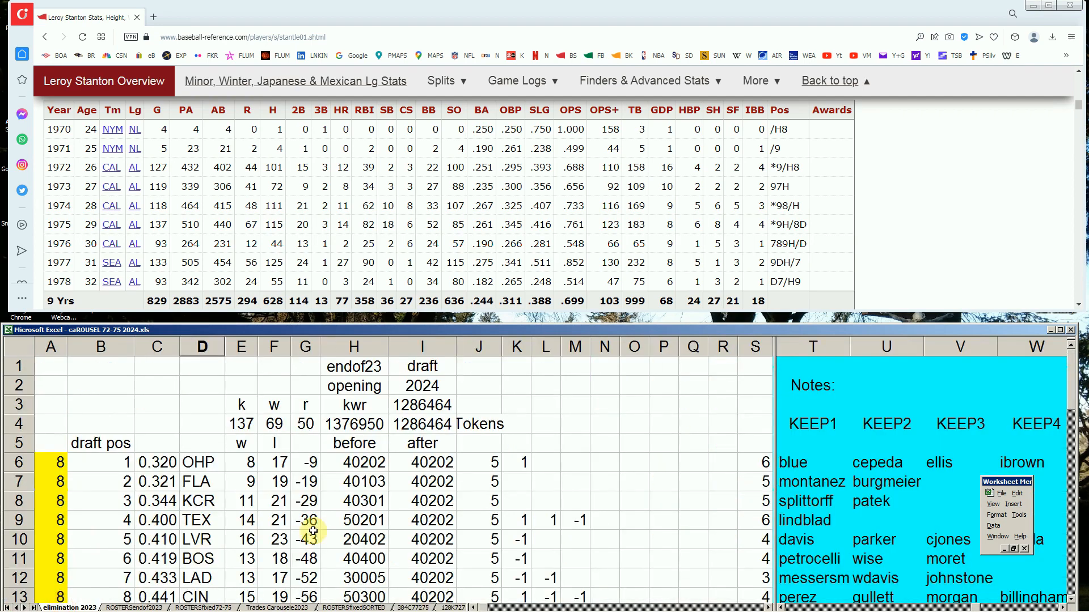
pyautogui.click(1060, 330)
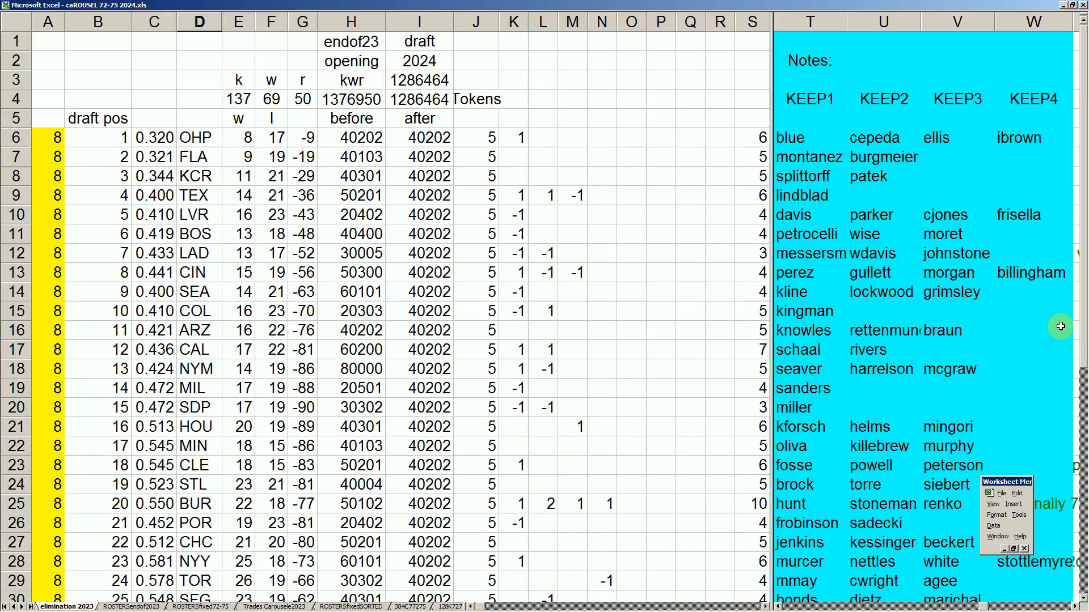
# Inspect the Tokens column J, the starting tokens in J6 and the trade adjustments in column K
pyautogui.click(479, 27)
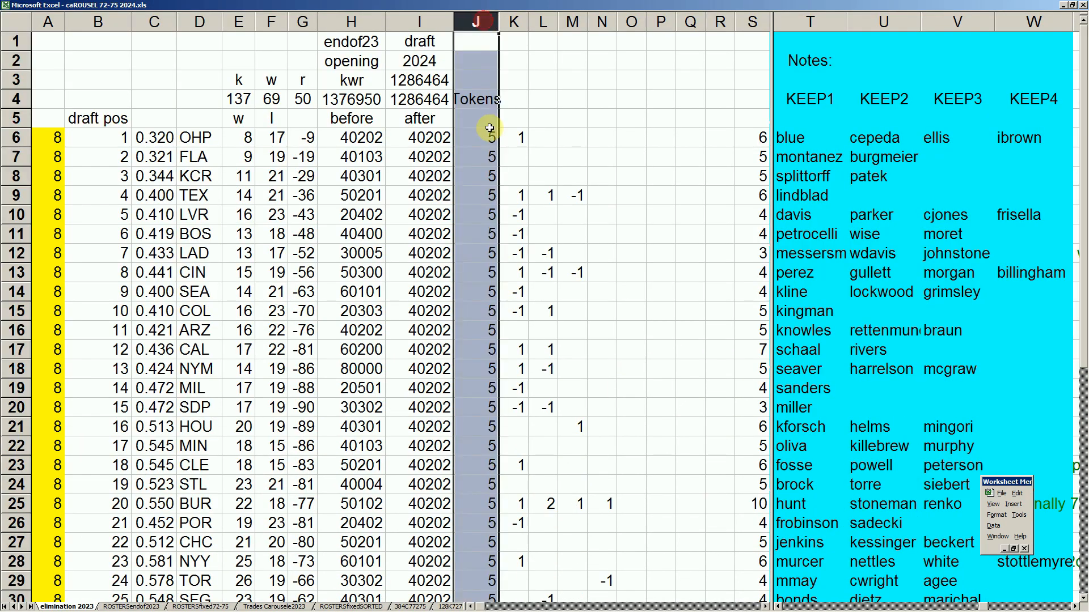
pyautogui.click(489, 162)
pyautogui.click(491, 140)
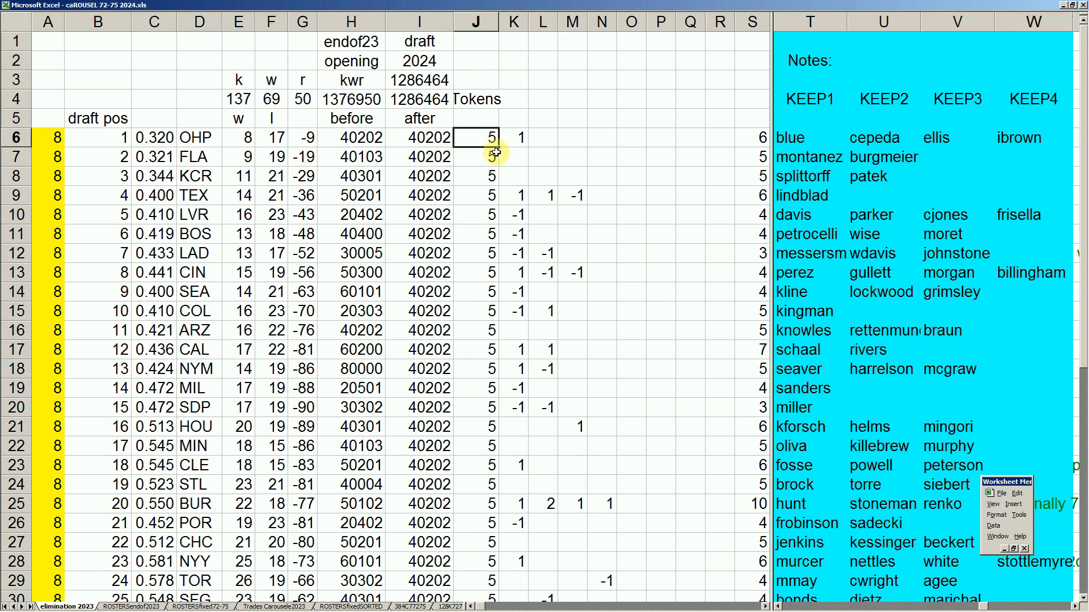
pyautogui.click(521, 140)
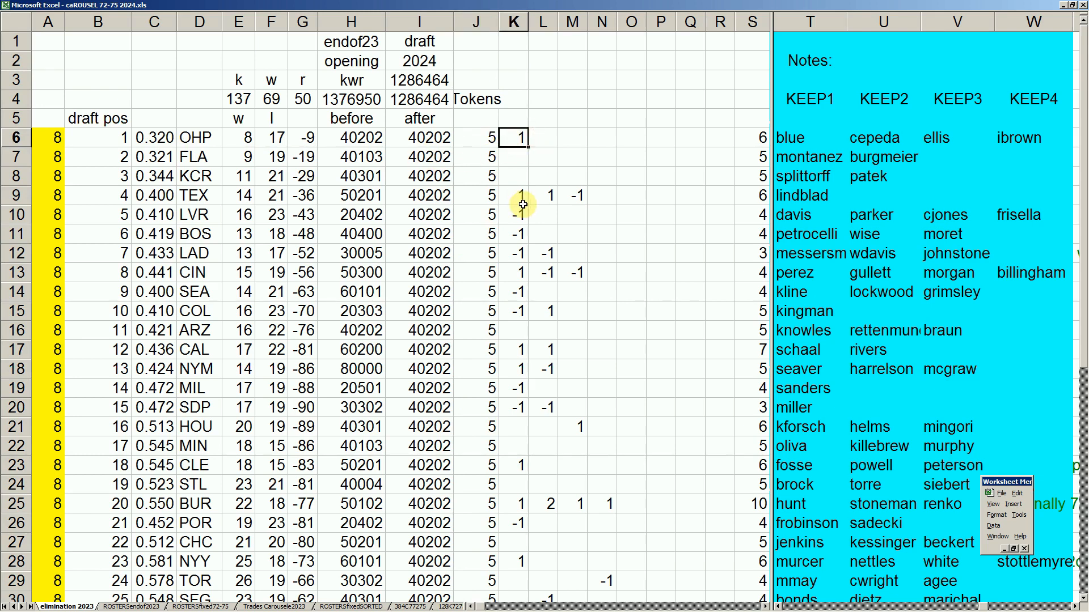
pyautogui.click(525, 235)
pyautogui.click(520, 433)
# Go down to the totals in row 40 and check the token totals in J40 and S40
pyautogui.press('Down')
pyautogui.press('Down')
pyautogui.press('Down')
pyautogui.press('Down')
pyautogui.press('Down')
pyautogui.press('Down')
pyautogui.press('Down')
pyautogui.press('Down')
pyautogui.press('Down')
pyautogui.press('Down')
pyautogui.press('Down')
pyautogui.press('Down')
pyautogui.press('Down')
pyautogui.press('Down')
pyautogui.press('Down')
pyautogui.press('Down')
pyautogui.press('Down')
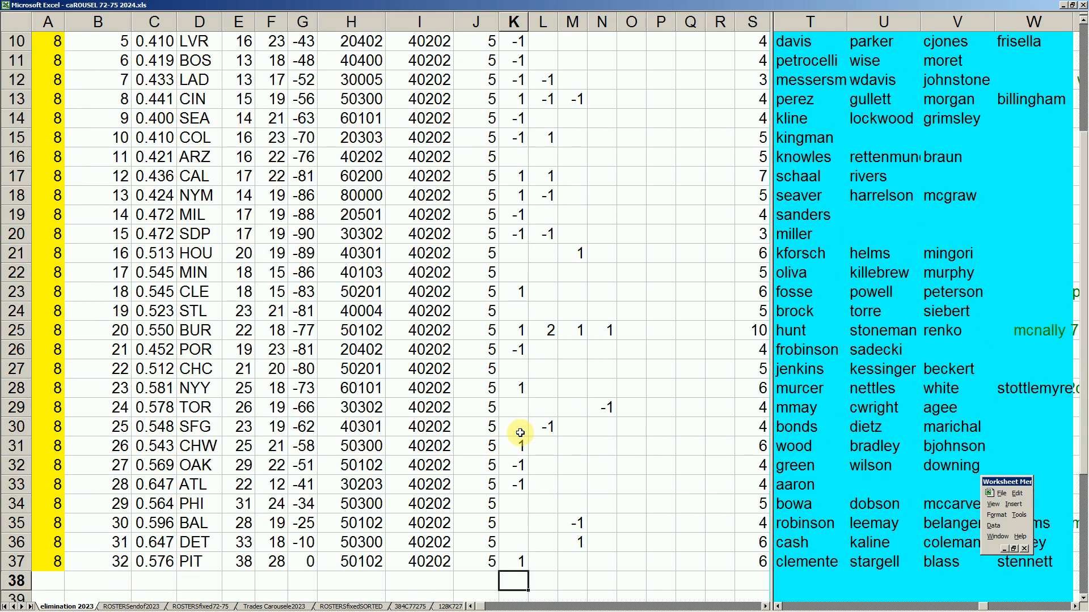
pyautogui.press('Down')
pyautogui.press('Down')
pyautogui.press('Down')
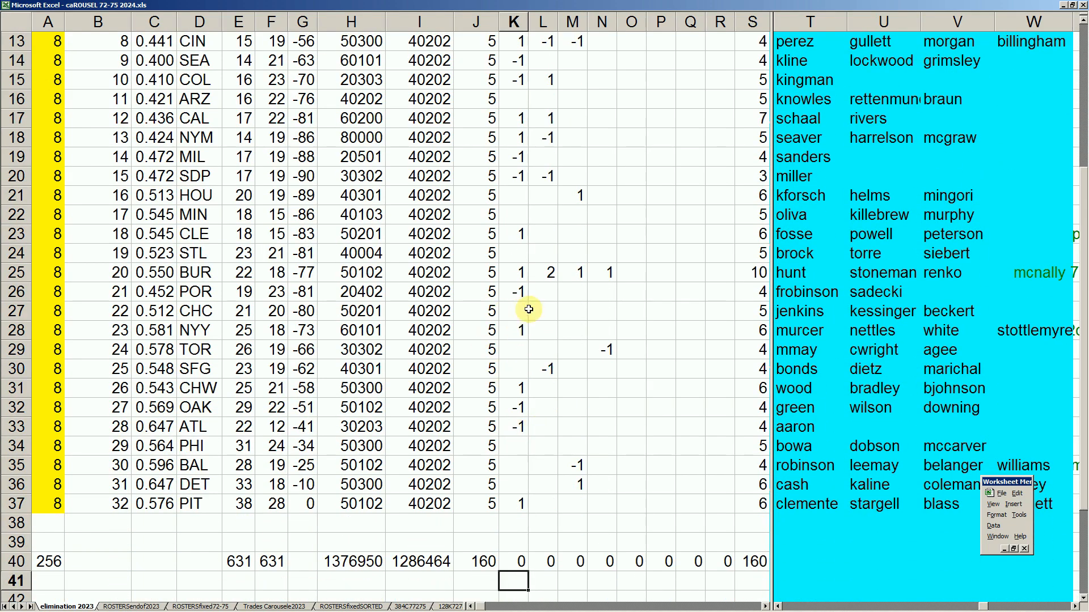
pyautogui.click(483, 561)
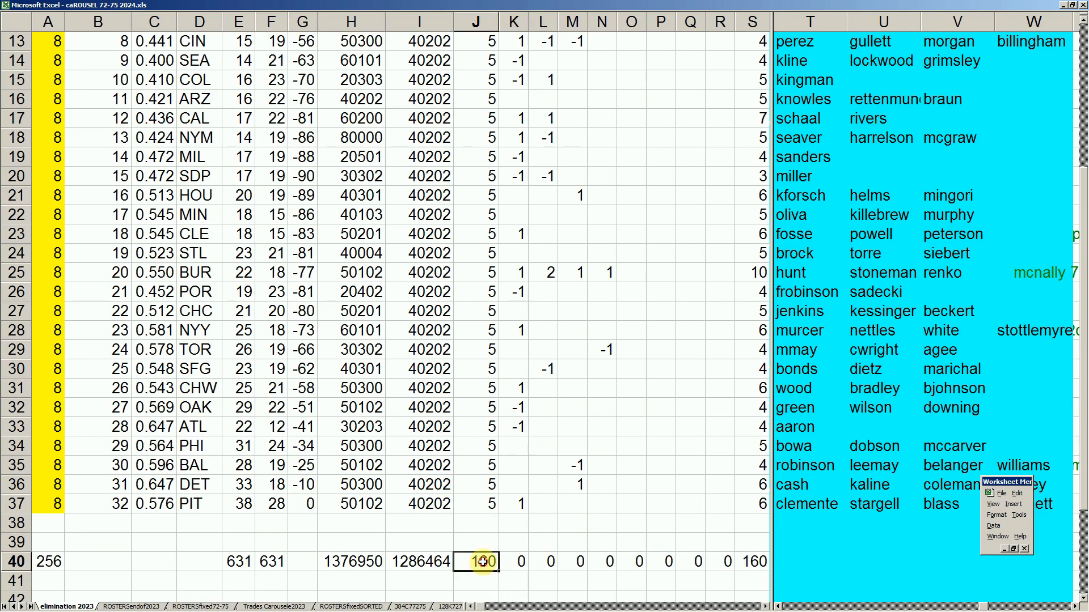
pyautogui.click(760, 562)
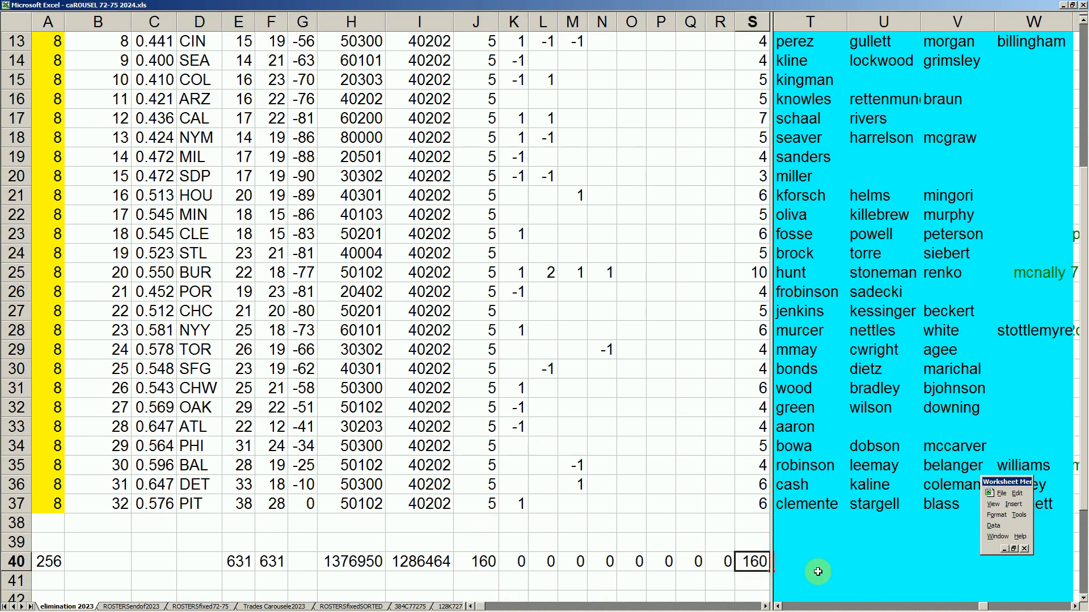
# Inspect the BUR team's row 25 and its final token count in S25
pyautogui.scroll(3, 619, 440)
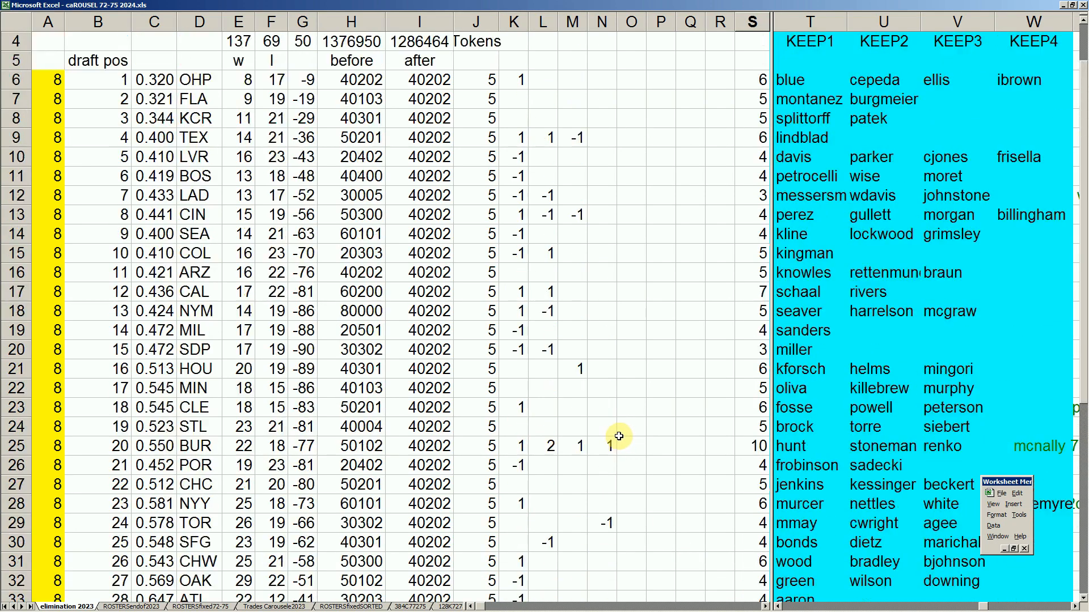
pyautogui.scroll(-1, 619, 436)
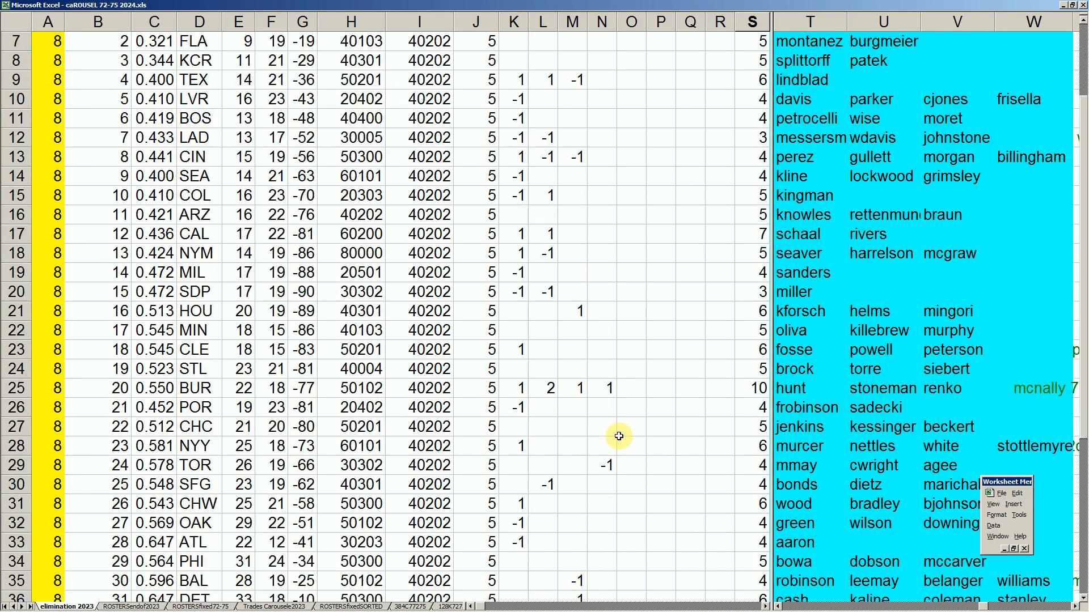
pyautogui.click(16, 388)
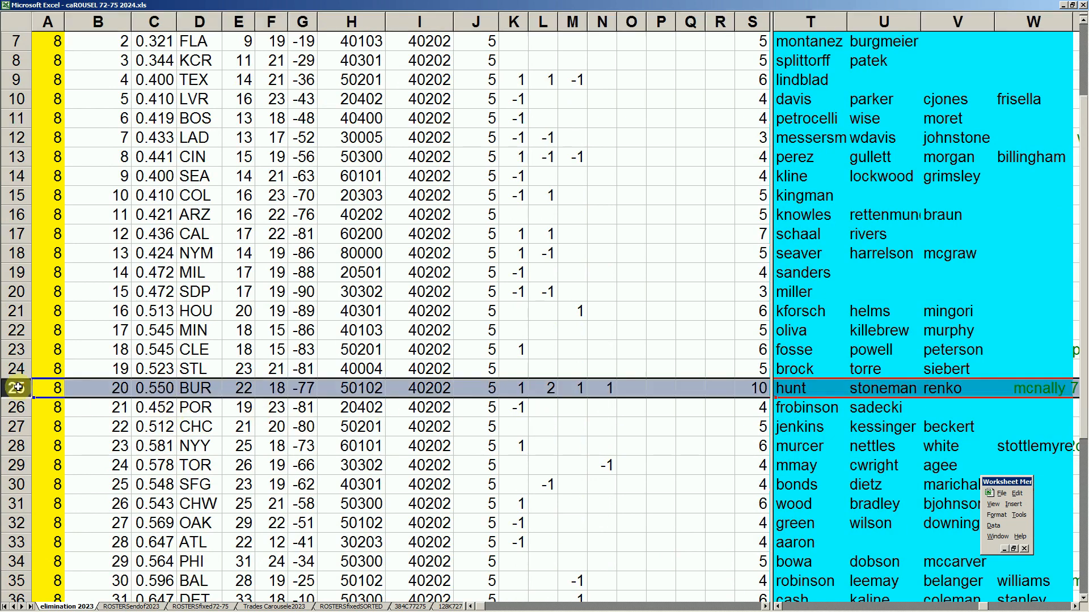
pyautogui.click(765, 389)
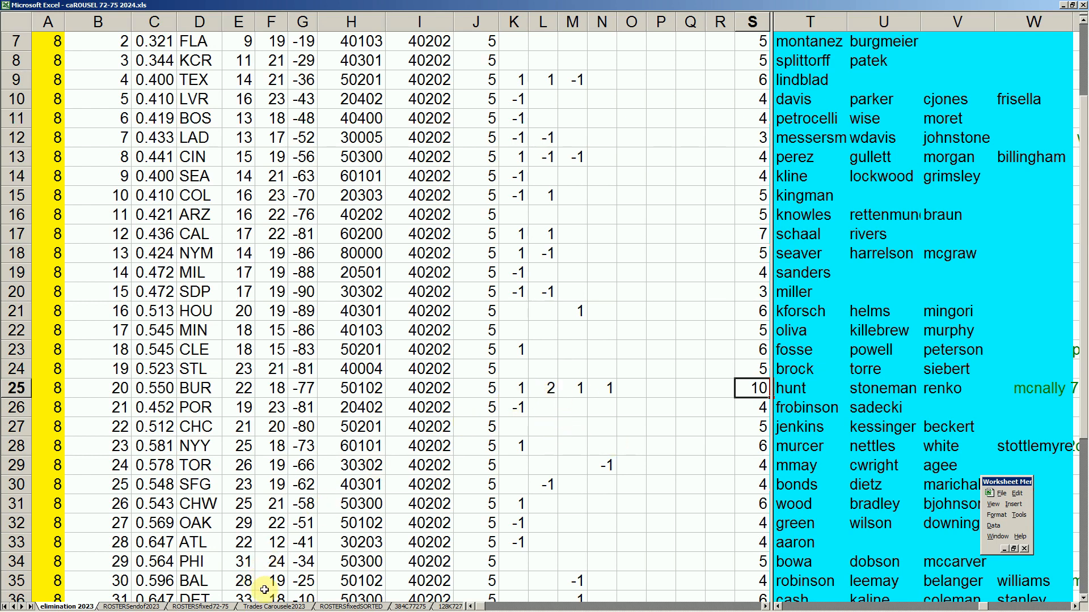
# Open the Trades Carousele2023 sheet and review the trades from the start of the list through row 39
pyautogui.click(275, 608)
pyautogui.click(566, 371)
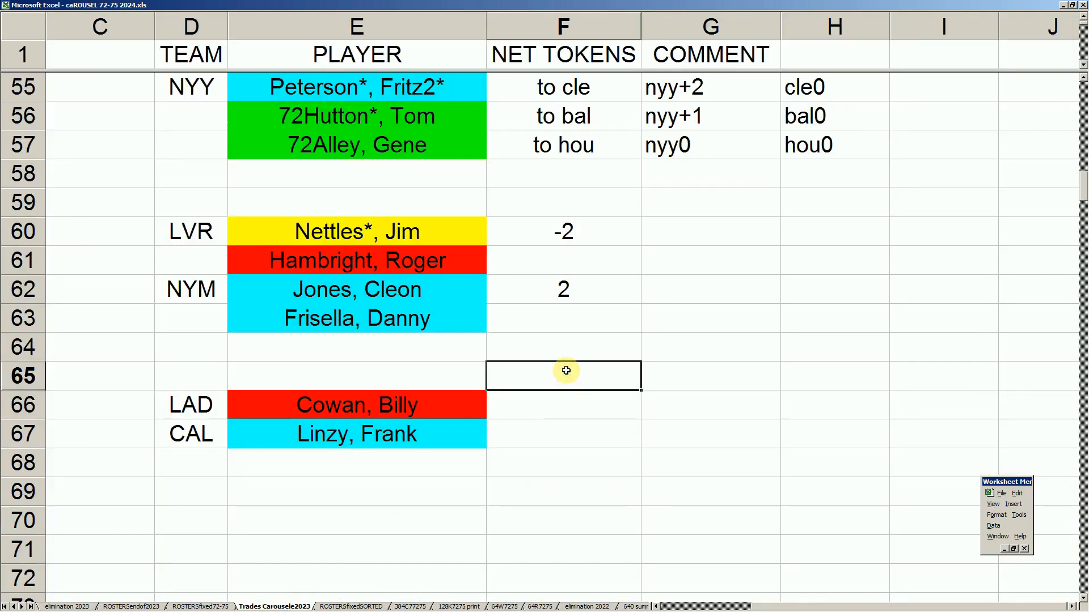
pyautogui.press('pageup')
pyautogui.press('pageup')
pyautogui.press('pageup')
pyautogui.press('Down')
pyautogui.press('Down')
pyautogui.press('Down')
pyautogui.press('Down')
pyautogui.press('Down')
pyautogui.press('Down')
pyautogui.press('Down')
pyautogui.press('Down')
pyautogui.press('Down')
pyautogui.press('Down')
pyautogui.press('Down')
pyautogui.press('Down')
pyautogui.press('Down')
pyautogui.press('Down')
pyautogui.press('Down')
pyautogui.press('Down')
pyautogui.press('Down')
pyautogui.press('Down')
pyautogui.press('Down')
pyautogui.press('Down')
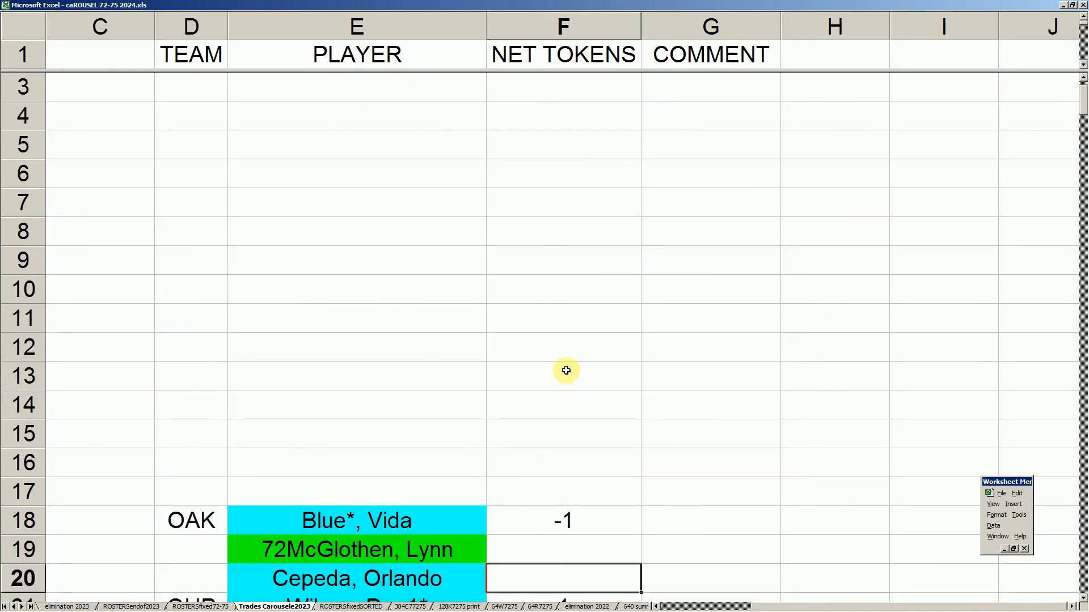
pyautogui.press('Down')
pyautogui.press('Down')
pyautogui.press('Down')
pyautogui.press('Down')
pyautogui.press('Down')
pyautogui.press('Down')
pyautogui.press('Down')
pyautogui.press('Down')
pyautogui.press('Down')
pyautogui.press('Down')
pyautogui.press('Down')
pyautogui.press('Down')
pyautogui.press('Down')
pyautogui.press('Down')
pyautogui.press('Down')
pyautogui.press('Down')
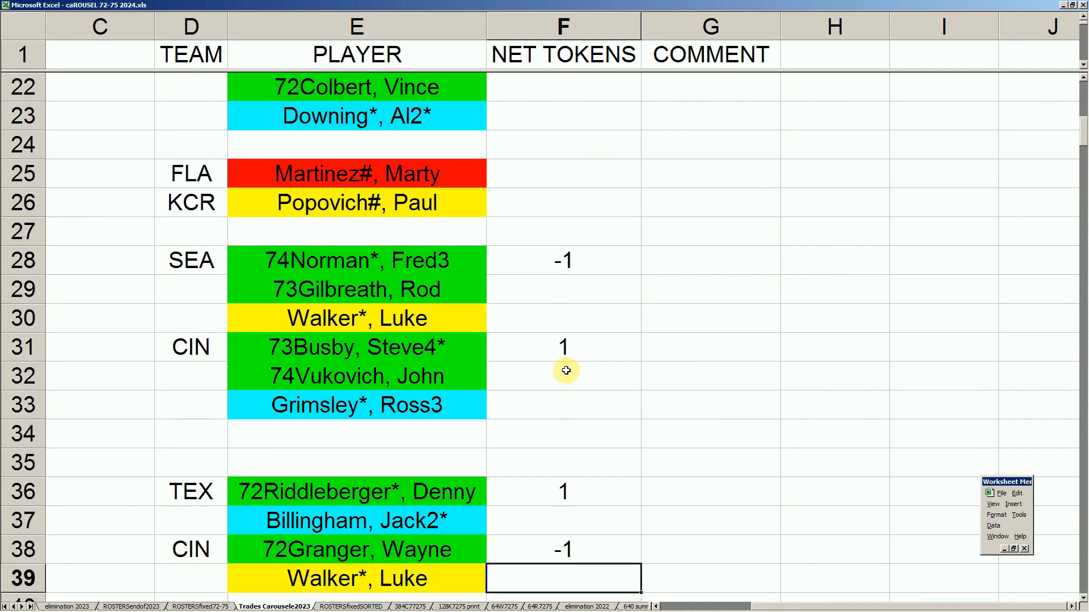
# Review the multi-team CIN, HOU, BAL, CLE and NYY trade from row 42 and the trades down to row 67
pyautogui.press('Down')
pyautogui.press('Down')
pyautogui.press('Down')
pyautogui.press('Down')
pyautogui.press('Down')
pyautogui.press('Down')
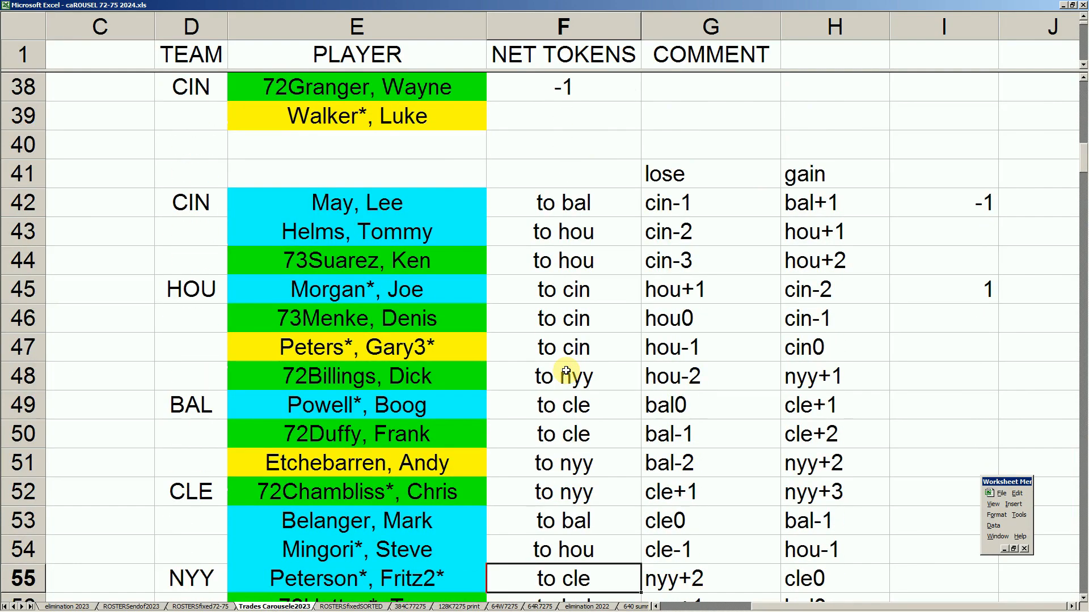
pyautogui.press('Down')
pyautogui.press('Down')
pyautogui.press('Down')
pyautogui.press('Down')
pyautogui.press('Down')
pyautogui.press('Down')
pyautogui.press('Down')
pyautogui.press('Down')
pyautogui.press('Down')
pyautogui.press('Down')
pyautogui.press('Down')
pyautogui.press('Down')
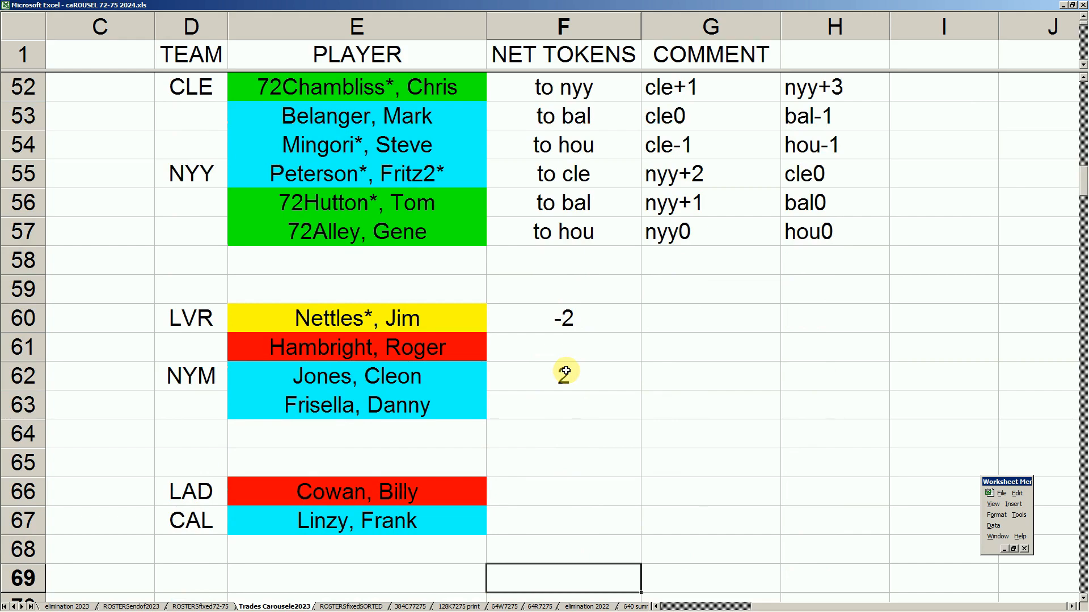
# Go on down the trade list and review the SEA and FLA trade and the TEX and COL trade in rows 79 to 88
pyautogui.press('Down')
pyautogui.press('Down')
pyautogui.press('Down')
pyautogui.press('Down')
pyautogui.press('Down')
pyautogui.press('Down')
pyautogui.press('Down')
pyautogui.press('Down')
pyautogui.press('Down')
pyautogui.press('Down')
pyautogui.press('Down')
pyautogui.press('Down')
pyautogui.press('Down')
pyautogui.press('Down')
pyautogui.press('Down')
pyautogui.press('Down')
pyautogui.press('Down')
pyautogui.press('Down')
pyautogui.press('Down')
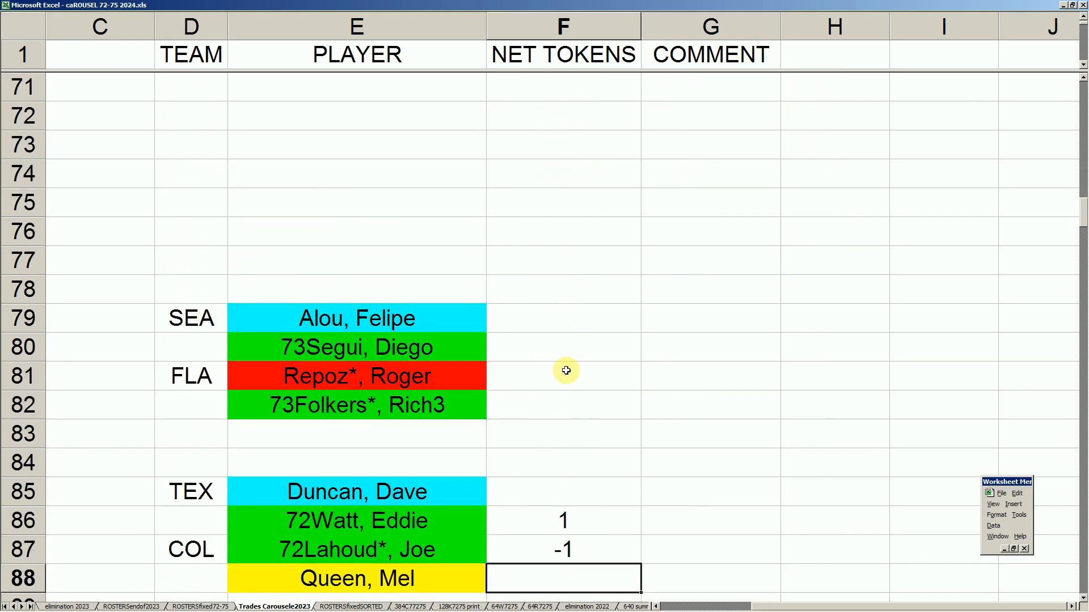
# Examine the three-team NYM, SFG and BUR trade in rows 92 to 98, including each player's destination and token change
pyautogui.press('Down')
pyautogui.press('Down')
pyautogui.press('Down')
pyautogui.press('Down')
pyautogui.press('Down')
pyautogui.press('Down')
pyautogui.press('Down')
pyautogui.press('Down')
pyautogui.press('Down')
pyautogui.press('Down')
pyautogui.press('Down')
pyautogui.press('Down')
pyautogui.press('Up')
pyautogui.press('Up')
pyautogui.press('Up')
pyautogui.press('Up')
# Review the MIL and CHC trade from row 101 and the MIL, BUR and KCR trade ending in row 109
pyautogui.press('Down')
pyautogui.press('Down')
pyautogui.press('Down')
pyautogui.press('Down')
pyautogui.press('Down')
pyautogui.press('Down')
pyautogui.press('Down')
pyautogui.press('Down')
pyautogui.press('Down')
pyautogui.press('Down')
pyautogui.press('Down')
pyautogui.press('Down')
pyautogui.press('Down')
pyautogui.press('Down')
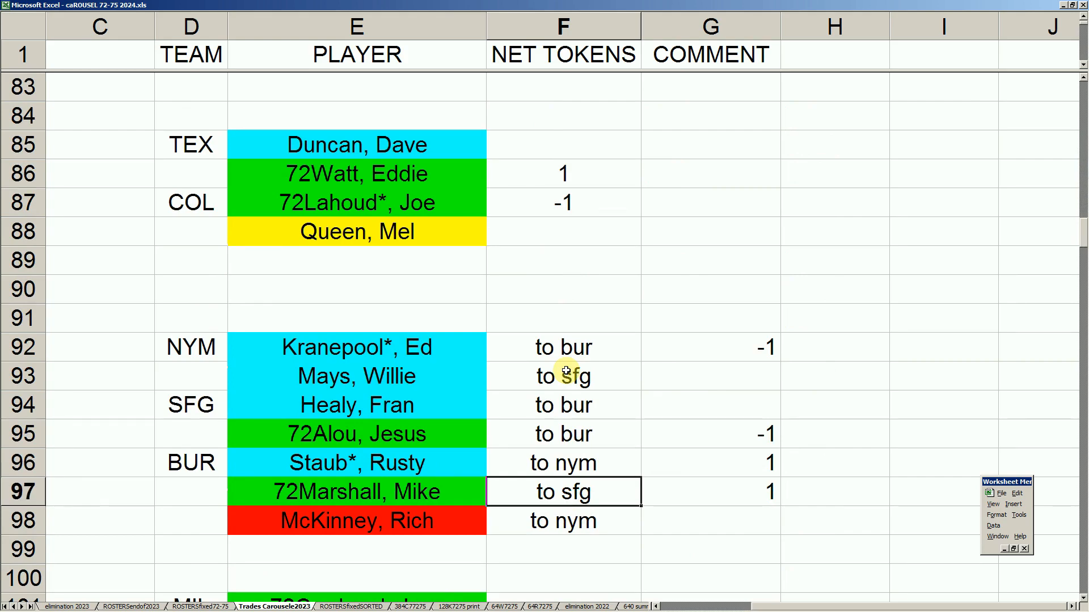
pyautogui.press('Up')
pyautogui.press('Up')
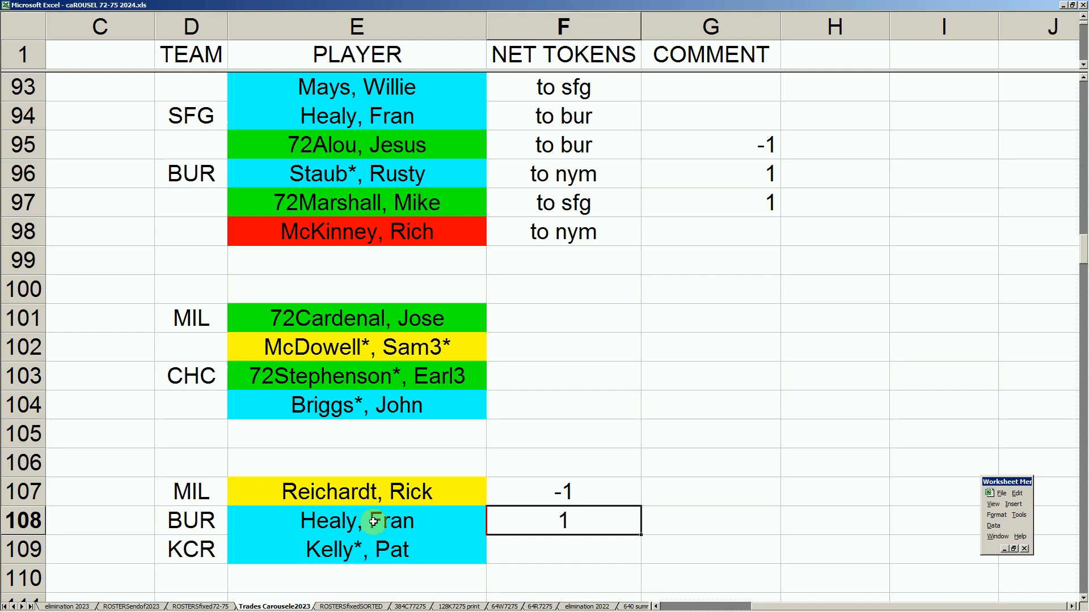
# Review the trades in rows 112 to 127, covering the SDP deals and the MIN and HOU swap
pyautogui.click(410, 512)
pyautogui.press('Down')
pyautogui.press('Down')
pyautogui.press('Down')
pyautogui.press('Down')
pyautogui.press('Down')
pyautogui.press('Down')
pyautogui.press('Down')
pyautogui.press('Down')
pyautogui.press('Down')
pyautogui.press('Down')
pyautogui.press('Down')
pyautogui.press('Down')
pyautogui.press('Down')
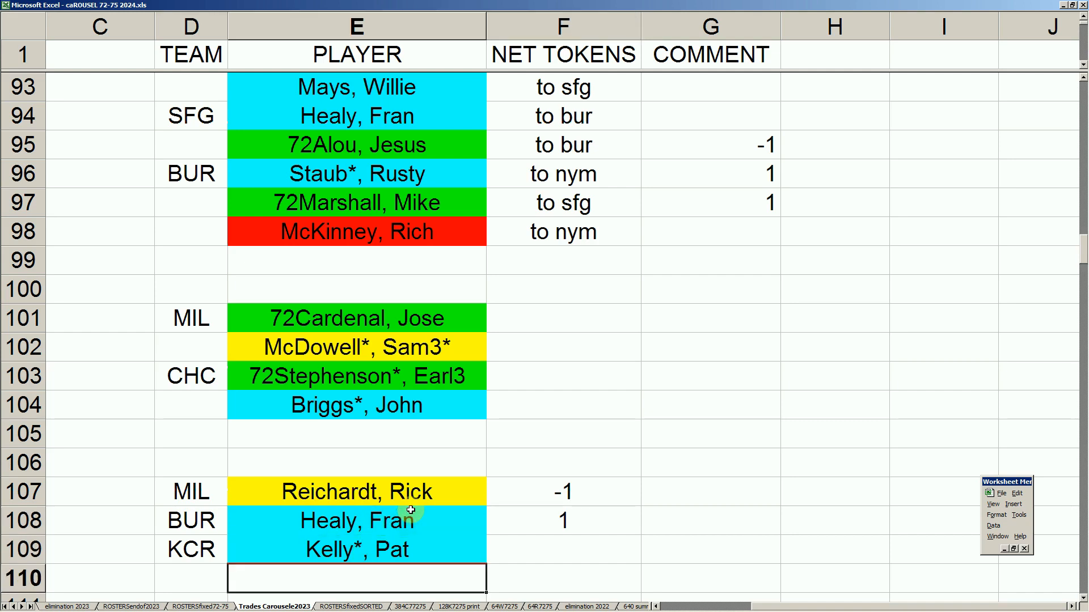
pyautogui.press('Down')
pyautogui.press('Down')
pyautogui.press('Down')
pyautogui.press('Down')
pyautogui.press('Down')
pyautogui.press('Down')
pyautogui.press('Down')
pyautogui.press('Down')
pyautogui.press('Down')
pyautogui.press('Down')
pyautogui.press('Down')
pyautogui.press('Down')
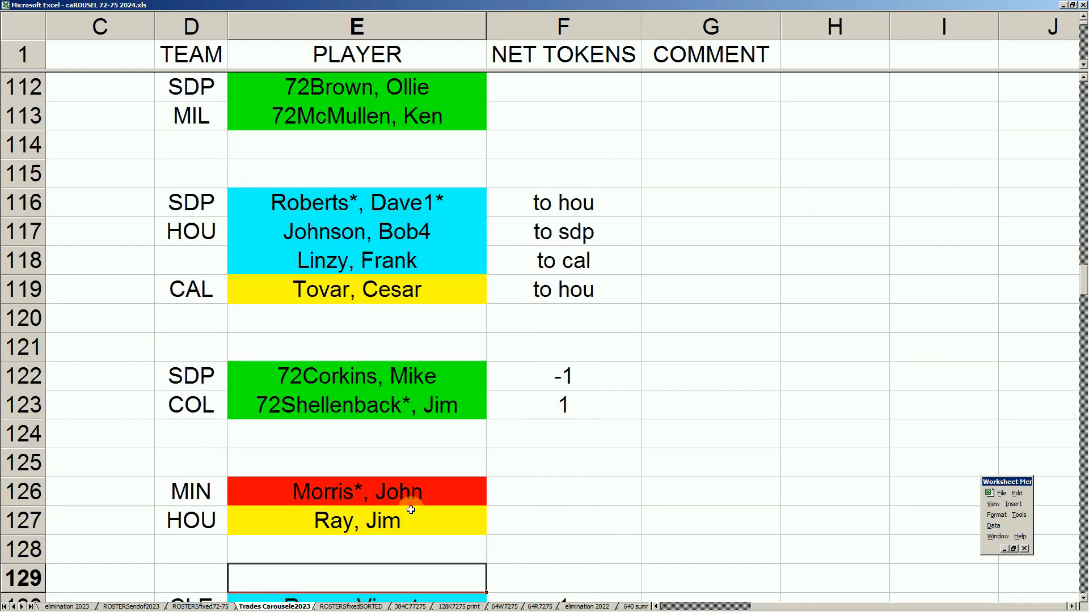
# Check the CLE and SDP trade in rows 130 to 131 and the STL and BOS trade starting in row 134
pyautogui.press('Down')
pyautogui.press('Down')
pyautogui.press('Down')
pyautogui.press('Down')
pyautogui.press('Down')
pyautogui.press('Down')
pyautogui.press('Down')
pyautogui.press('Down')
pyautogui.press('Down')
pyautogui.press('Down')
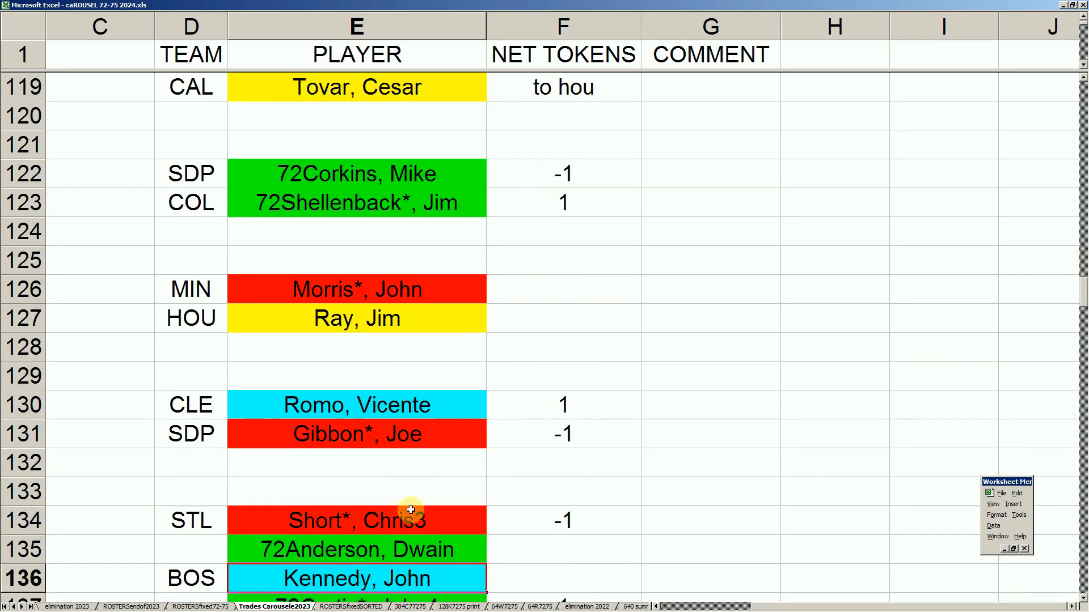
pyautogui.press('Up')
# Review the BUR and BAL trade in rows 141 to 146 and go on through the list to row 160
pyautogui.press('Down')
pyautogui.press('Down')
pyautogui.press('Down')
pyautogui.press('Down')
pyautogui.press('Down')
pyautogui.press('Down')
pyautogui.press('Down')
pyautogui.press('Down')
pyautogui.press('Down')
pyautogui.press('Down')
pyautogui.press('Down')
pyautogui.press('Down')
pyautogui.press('Down')
pyautogui.press('Down')
pyautogui.press('Down')
pyautogui.press('Down')
pyautogui.press('Down')
pyautogui.press('Down')
pyautogui.press('Down')
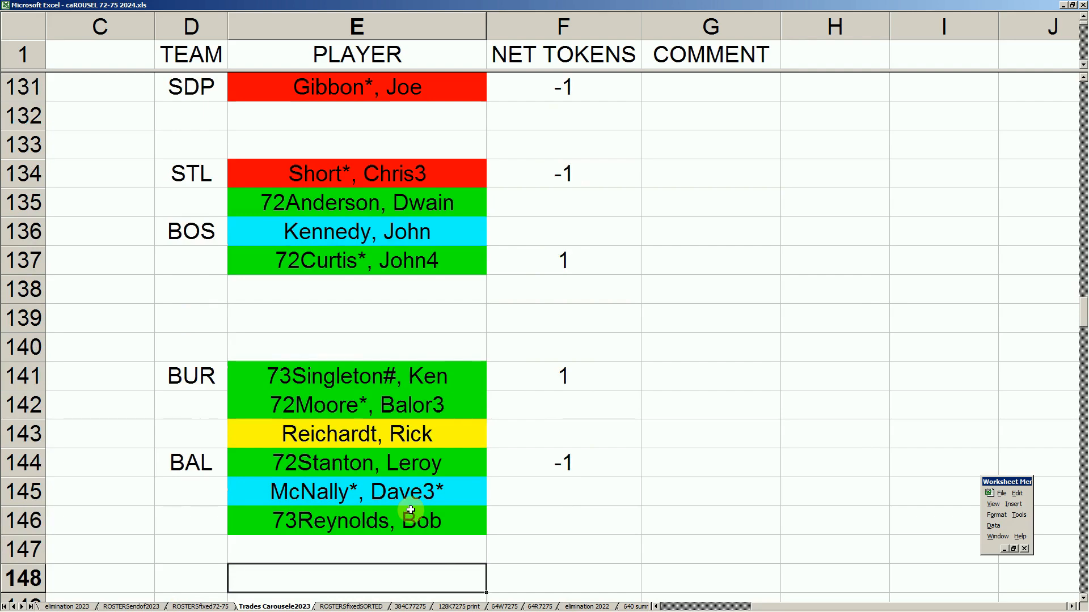
# Return to row 150 and examine the BUR and TOR trade with its net tokens
pyautogui.press('Up')
pyautogui.press('Up')
pyautogui.press('Up')
pyautogui.press('Up')
pyautogui.press('Up')
pyautogui.press('Up')
pyautogui.press('Up')
pyautogui.press('Up')
pyautogui.press('Up')
pyautogui.press('Up')
pyautogui.press('Up')
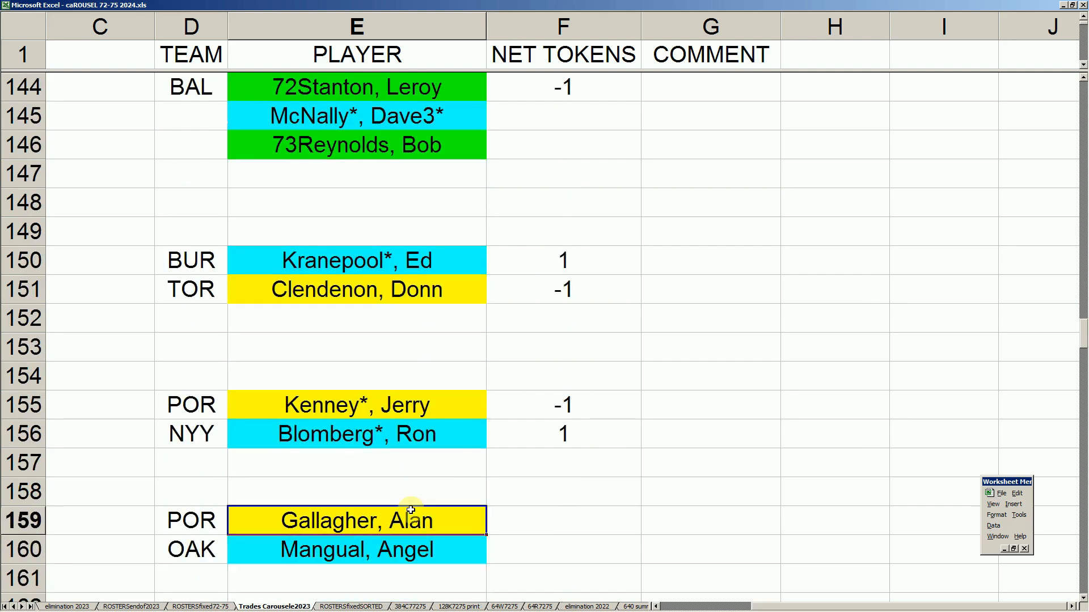
pyautogui.press('Down')
pyautogui.press('Up')
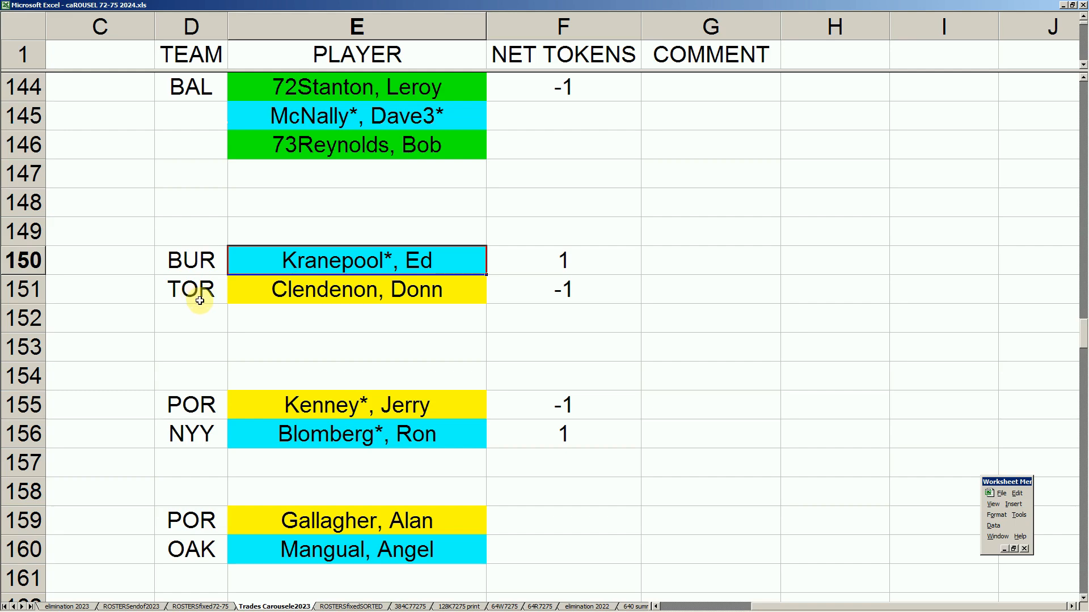
# Review the POR trades with NYY and OAK in rows 155 to 160 and continue down past the COL entry in row 168
pyautogui.click(435, 343)
pyautogui.press('Down')
pyautogui.press('Down')
pyautogui.press('Down')
pyautogui.press('Down')
pyautogui.press('Down')
pyautogui.press('Down')
pyautogui.press('Down')
pyautogui.press('Down')
pyautogui.press('Down')
pyautogui.press('Down')
pyautogui.press('Down')
pyautogui.press('Down')
pyautogui.press('Down')
pyautogui.press('Down')
pyautogui.press('Down')
pyautogui.press('Down')
pyautogui.press('Down')
pyautogui.press('Down')
pyautogui.press('Down')
pyautogui.press('Down')
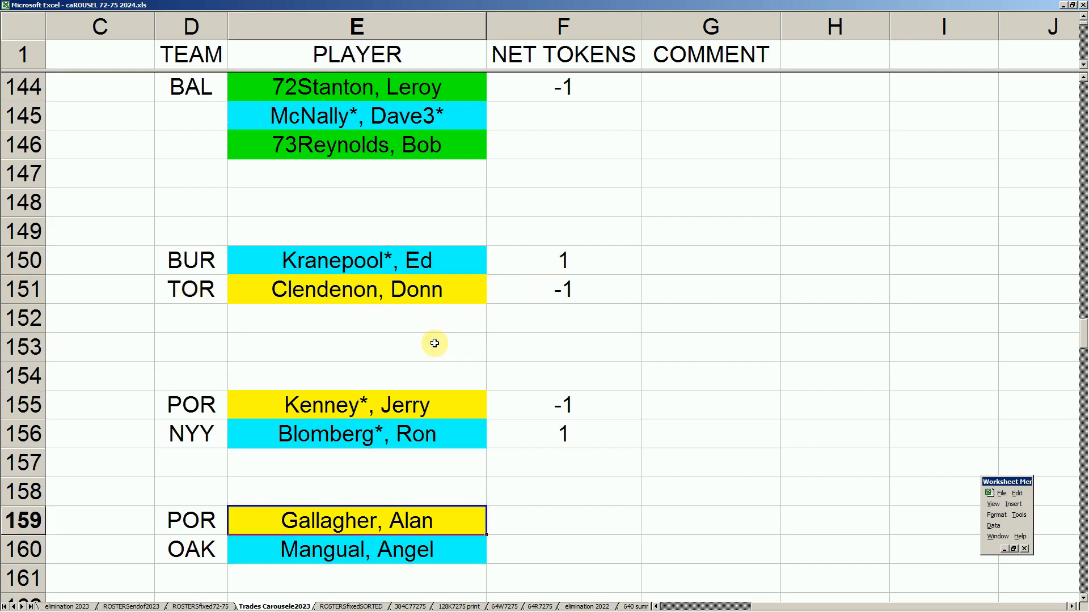
# Review the ATL and CHW trade in row 175 and the PHI and CAL trade, down to the DET entry in row 185
pyautogui.press('Down')
pyautogui.press('Down')
pyautogui.press('Down')
pyautogui.press('Down')
pyautogui.press('Down')
pyautogui.press('Down')
pyautogui.press('Down')
pyautogui.press('Down')
pyautogui.press('Down')
pyautogui.press('Down')
pyautogui.press('Down')
pyautogui.press('Down')
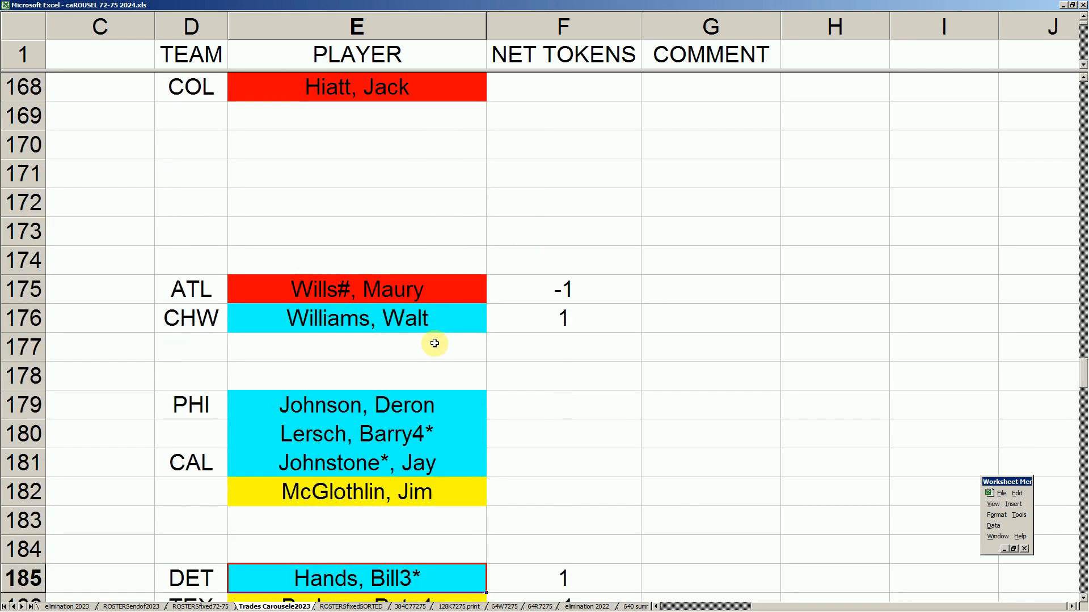
# Review the trades in rows 185 to 198: DET with TEX, BOS with PIT, LAD with CAL, and KCR with FLA
pyautogui.press('Down')
pyautogui.press('Down')
pyautogui.press('Down')
pyautogui.press('Down')
pyautogui.press('Down')
pyautogui.press('Down')
pyautogui.press('Down')
pyautogui.press('Down')
pyautogui.press('Down')
pyautogui.press('Down')
pyautogui.press('Down')
pyautogui.press('Down')
pyautogui.press('Down')
pyautogui.press('Down')
pyautogui.press('Down')
pyautogui.press('Down')
pyautogui.press('Down')
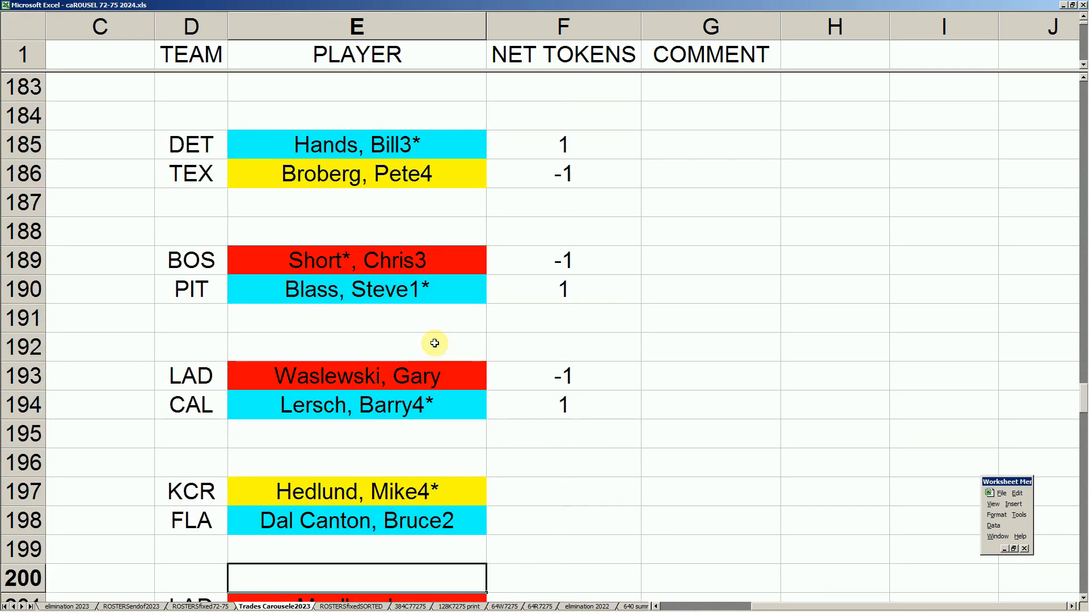
# Go on through the trades list to the post carousel section and its POR, CLE, SEA and ARZ entries, down to row 226
pyautogui.press('Down')
pyautogui.press('Down')
pyautogui.press('Down')
pyautogui.press('Down')
pyautogui.press('Down')
pyautogui.press('Down')
pyautogui.press('Down')
pyautogui.press('Down')
pyautogui.press('Down')
pyautogui.press('Down')
pyautogui.press('Down')
pyautogui.press('Down')
pyautogui.press('Down')
pyautogui.press('Down')
pyautogui.press('Down')
pyautogui.press('Down')
pyautogui.press('Down')
pyautogui.press('Down')
pyautogui.press('Down')
pyautogui.press('Down')
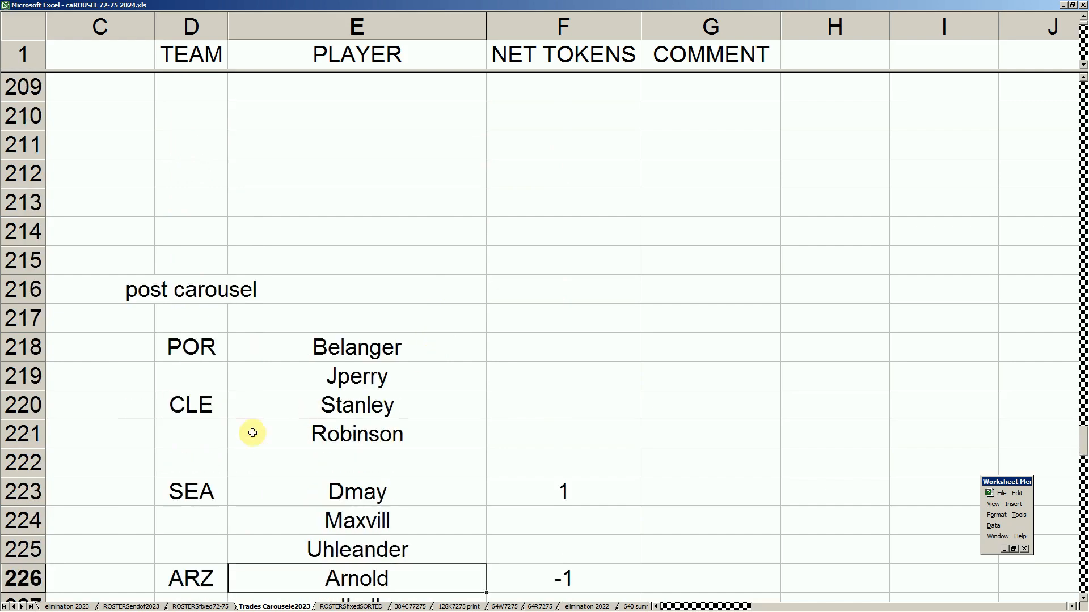
# Open the 384C77275 sheet near the BUR keepers and shrink the workbook window to show the player statistics page above it
pyautogui.click(408, 606)
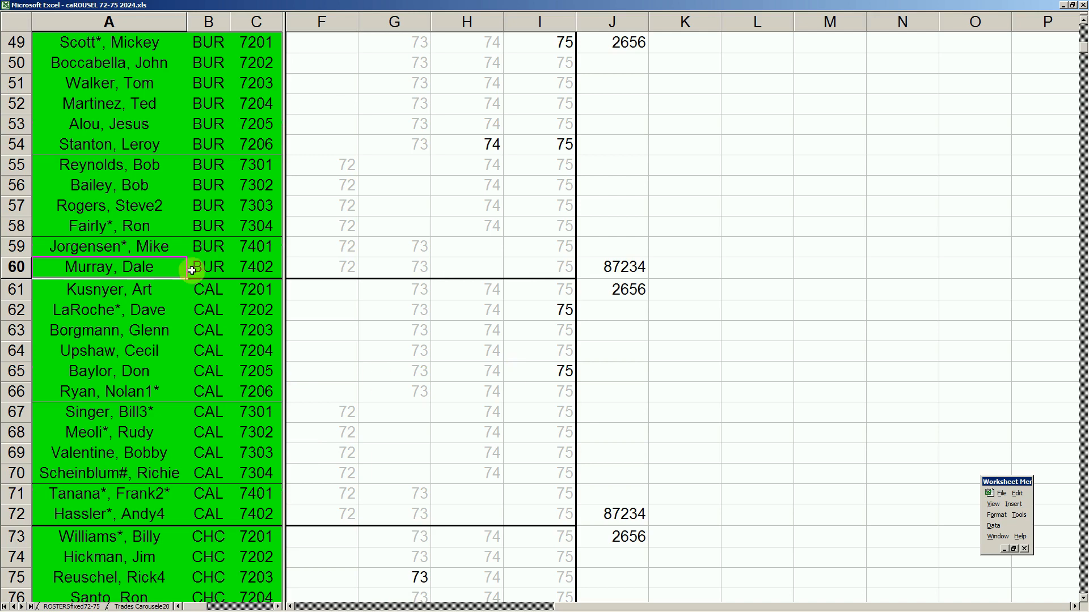
pyautogui.click(195, 225)
pyautogui.scroll(3, 236, 245)
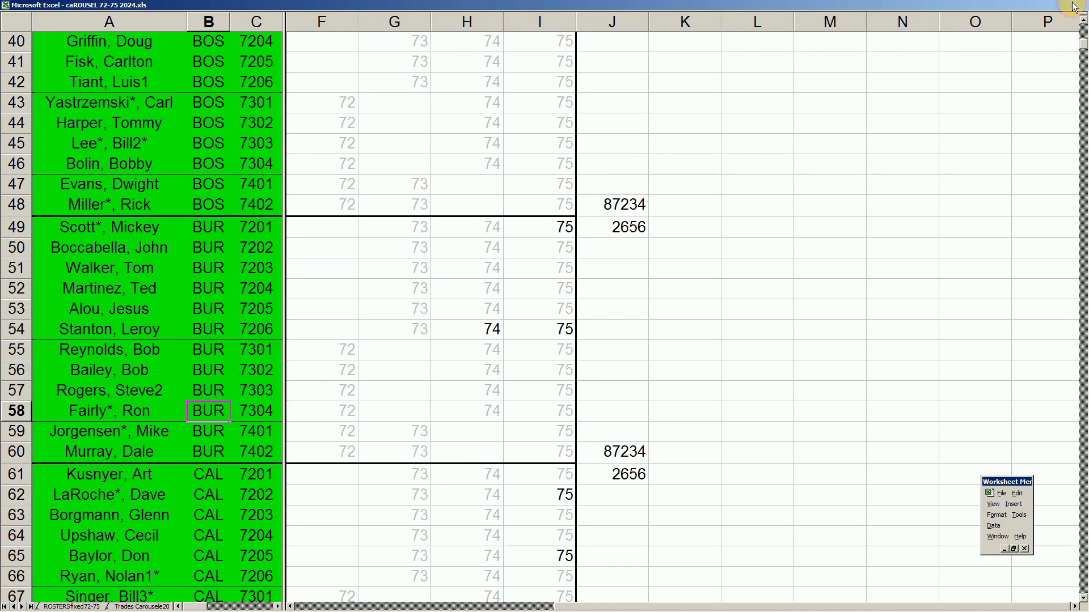
pyautogui.click(1073, 7)
pyautogui.click(507, 437)
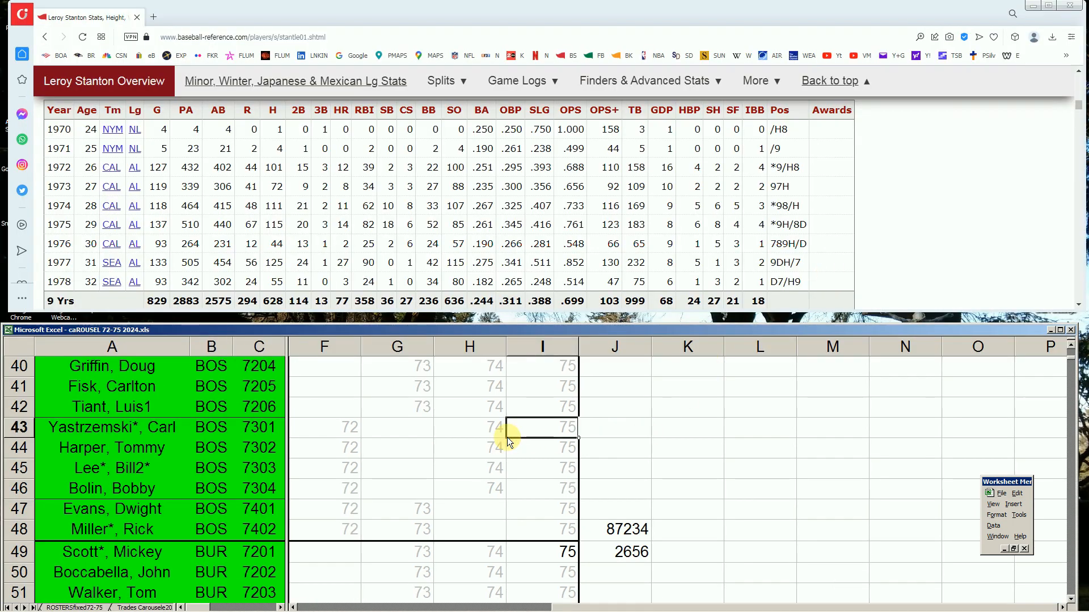
# Go down from the BOS keepers to the complete BUR group in rows 49 to 60 and review its year entries
pyautogui.press('Down')
pyautogui.press('Down')
pyautogui.press('Down')
pyautogui.press('Down')
pyautogui.press('Down')
pyautogui.press('Down')
pyautogui.press('Down')
pyautogui.press('Down')
pyautogui.press('Down')
pyautogui.press('Down')
pyautogui.press('Down')
pyautogui.press('Down')
pyautogui.press('Down')
pyautogui.press('Down')
pyautogui.press('Down')
pyautogui.press('Down')
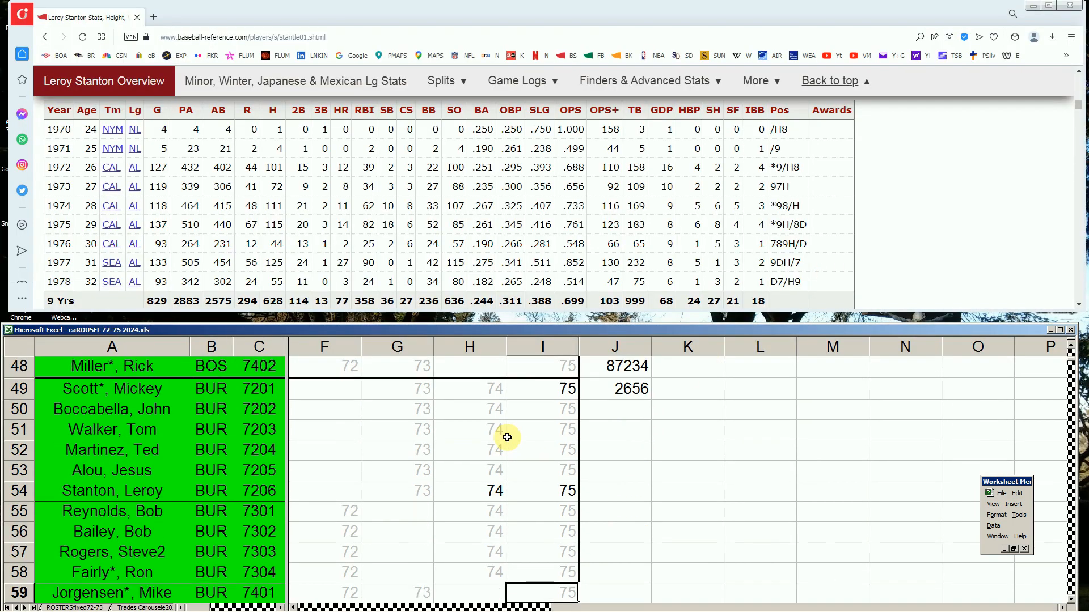
pyautogui.press('Down')
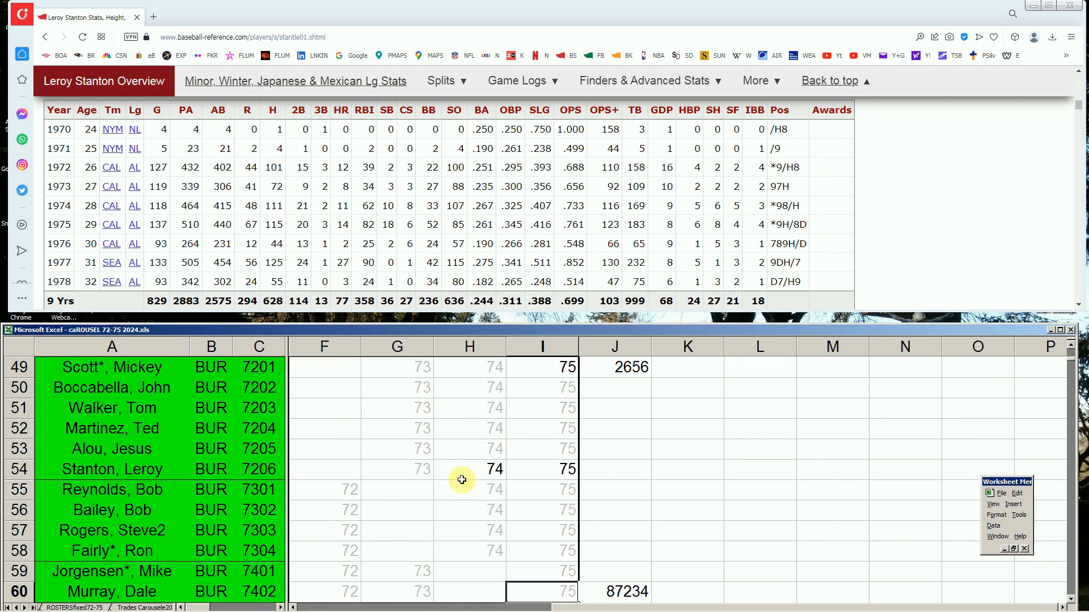
# Examine the BUR keepers individually, checking the 75 entry in row 51 and the players in rows 57 and 56
pyautogui.click(539, 411)
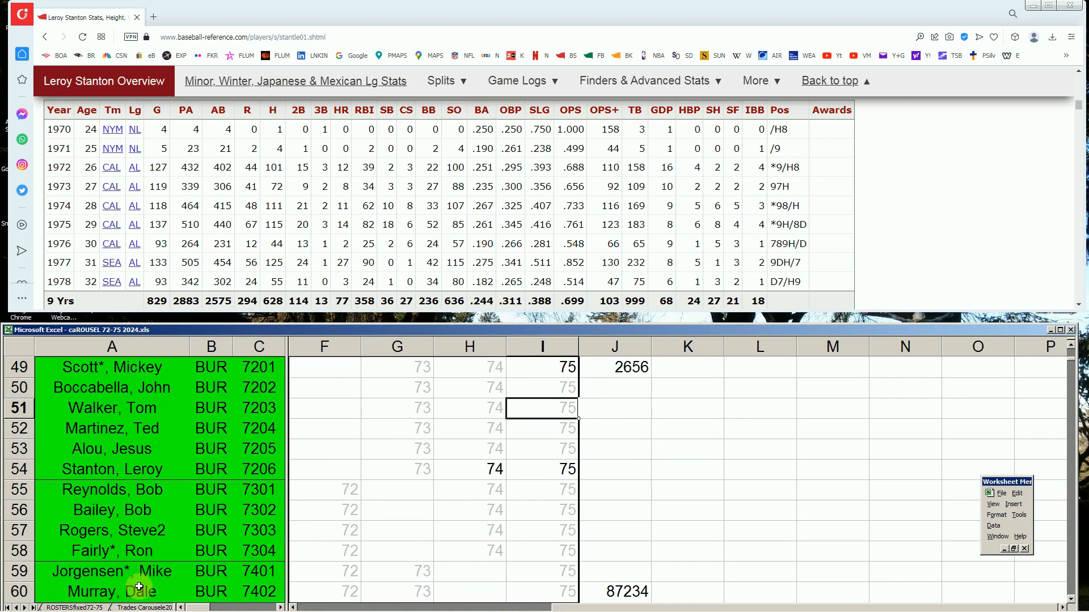
pyautogui.click(164, 534)
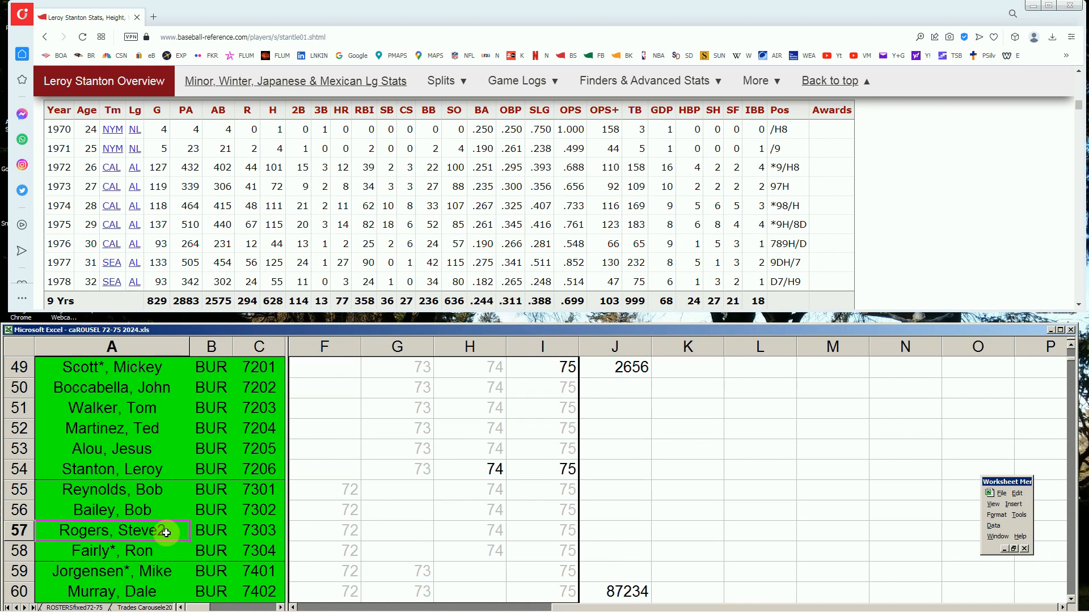
pyautogui.click(164, 514)
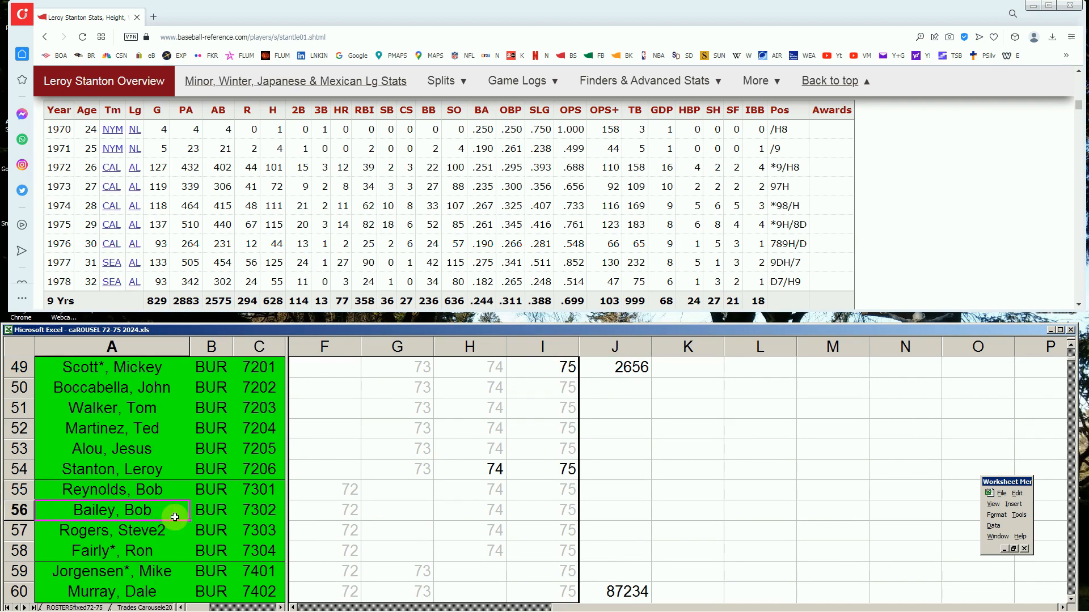
# Move on to the CAL keepers in rows 61 to 72 and open Dave LaRoche's player page on Baseball Reference
pyautogui.press('pagedown')
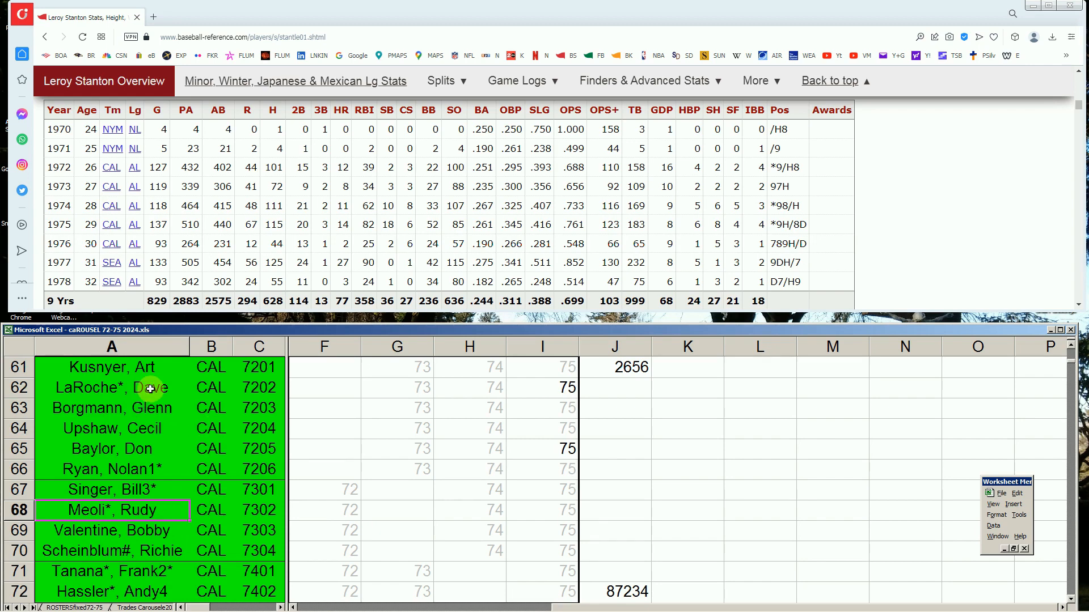
pyautogui.moveTo(1078, 105); pyautogui.dragTo(1084, 77)
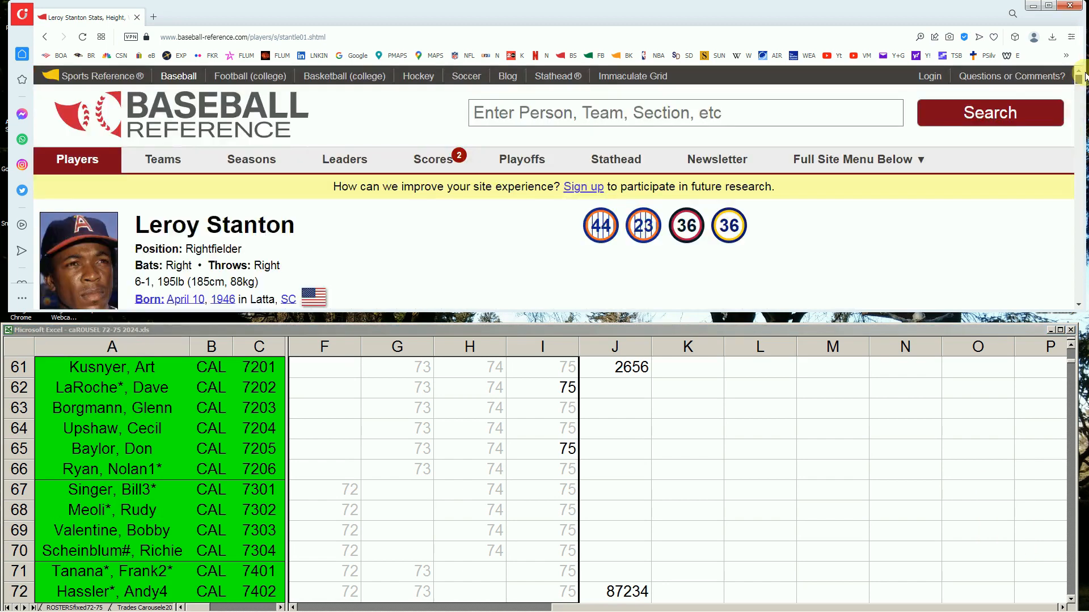
pyautogui.click(859, 115)
pyautogui.write('dave lar')
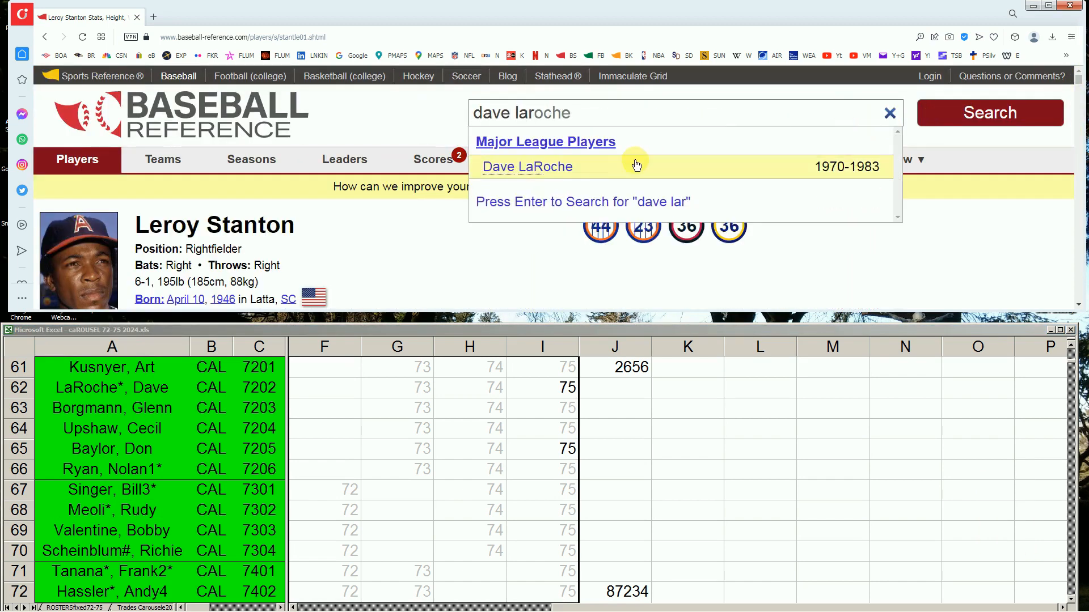
pyautogui.click(544, 167)
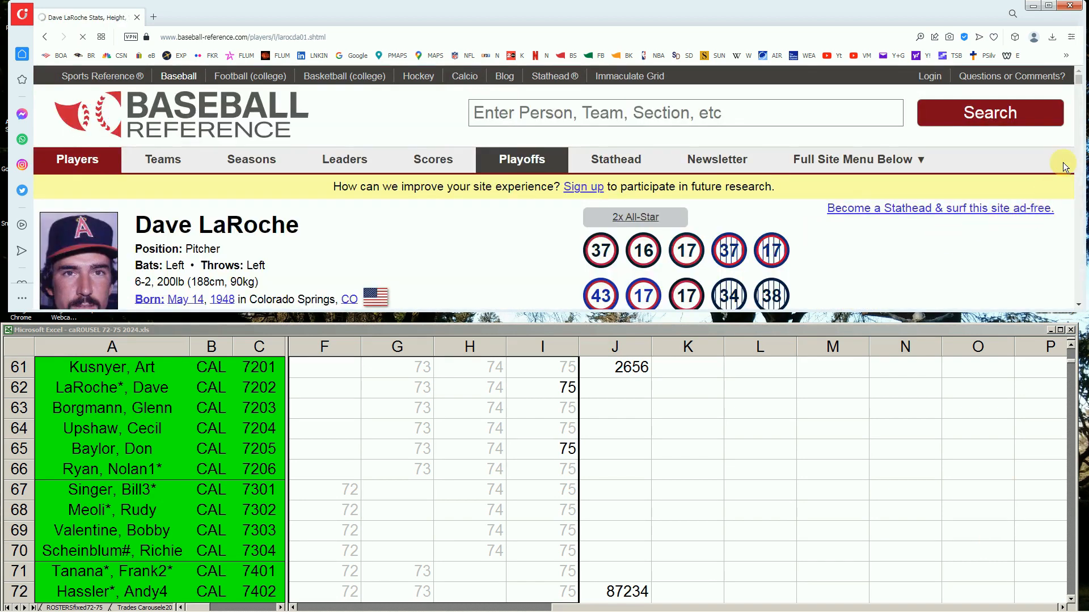
# Examine Dave LaRoche's standard pitching table by season, including 1972 to 1975 and the career totals
pyautogui.moveTo(1081, 84); pyautogui.dragTo(1083, 104)
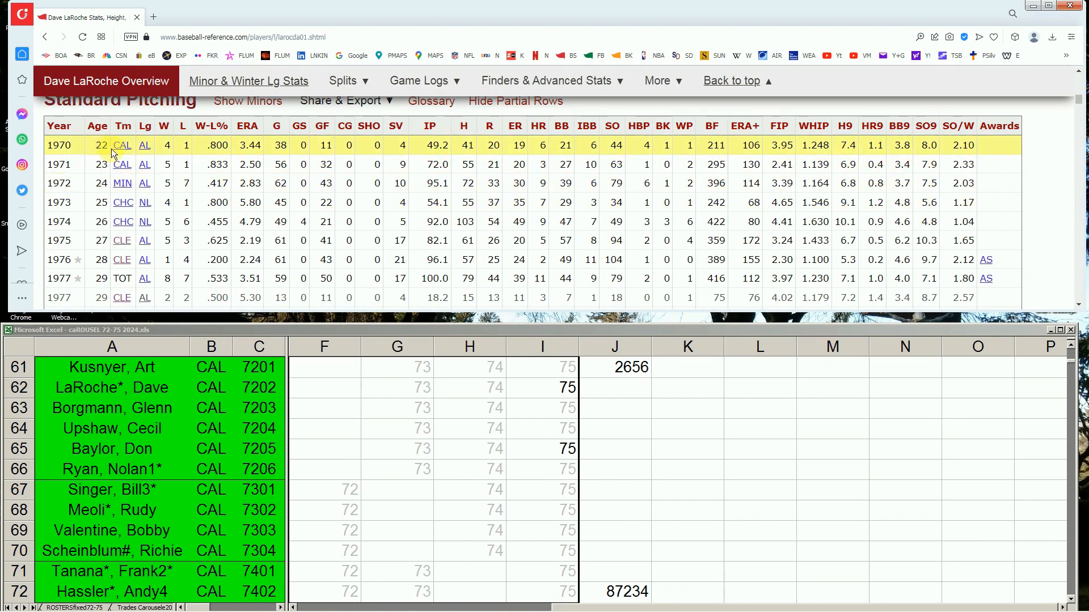
pyautogui.scroll(-2, 120, 170)
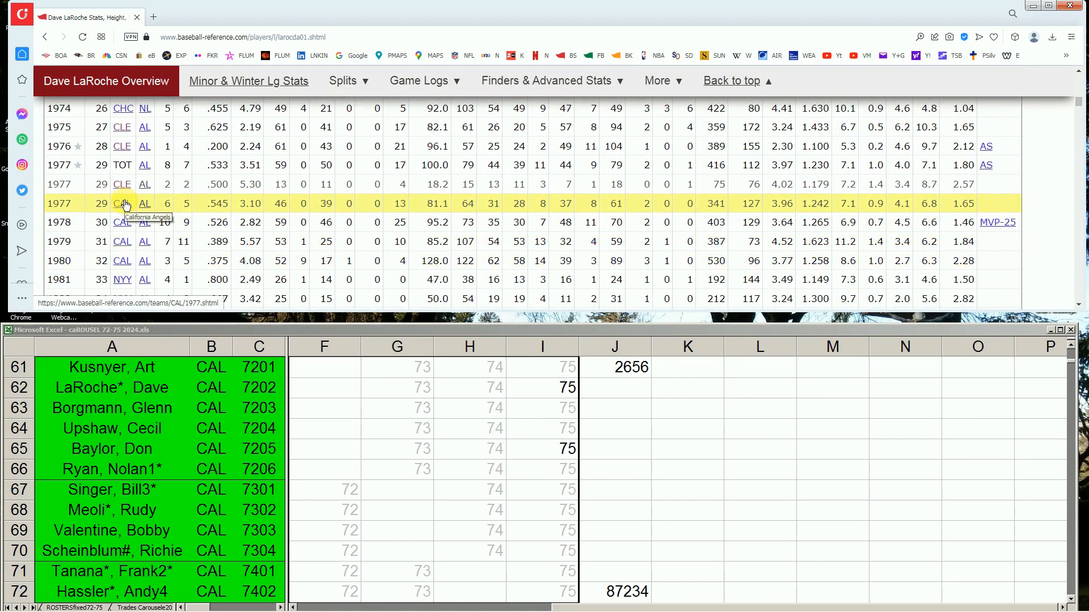
pyautogui.scroll(2, 126, 205)
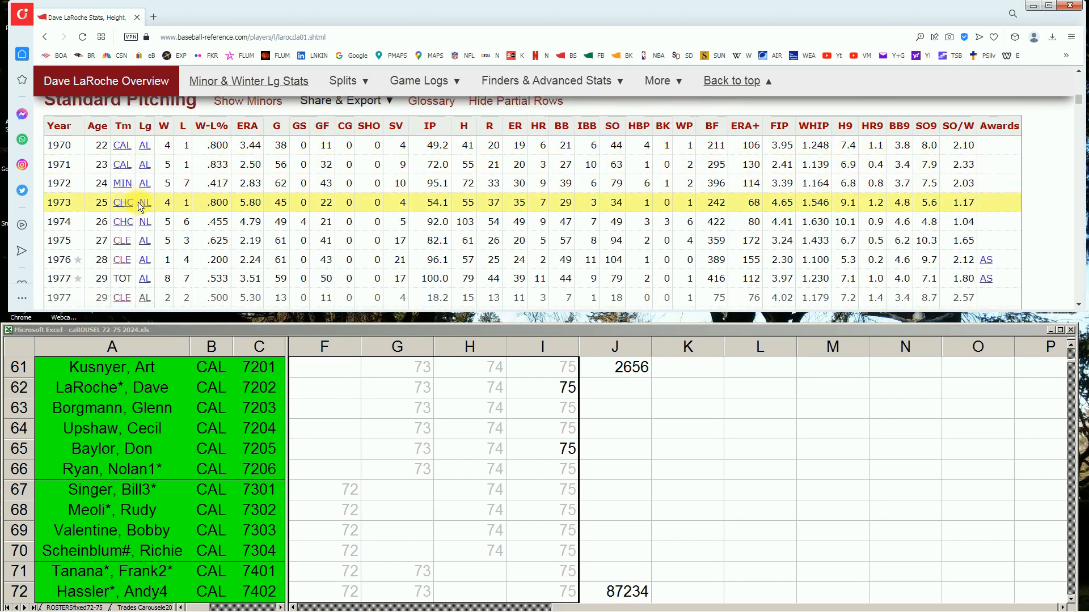
pyautogui.scroll(1, 140, 283)
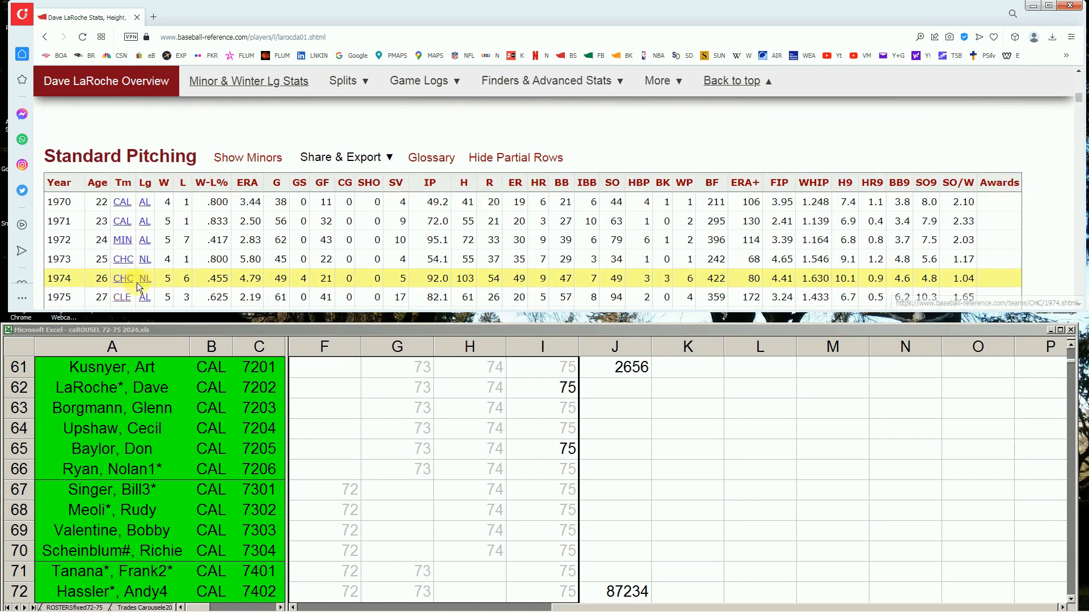
pyautogui.scroll(-1, 140, 286)
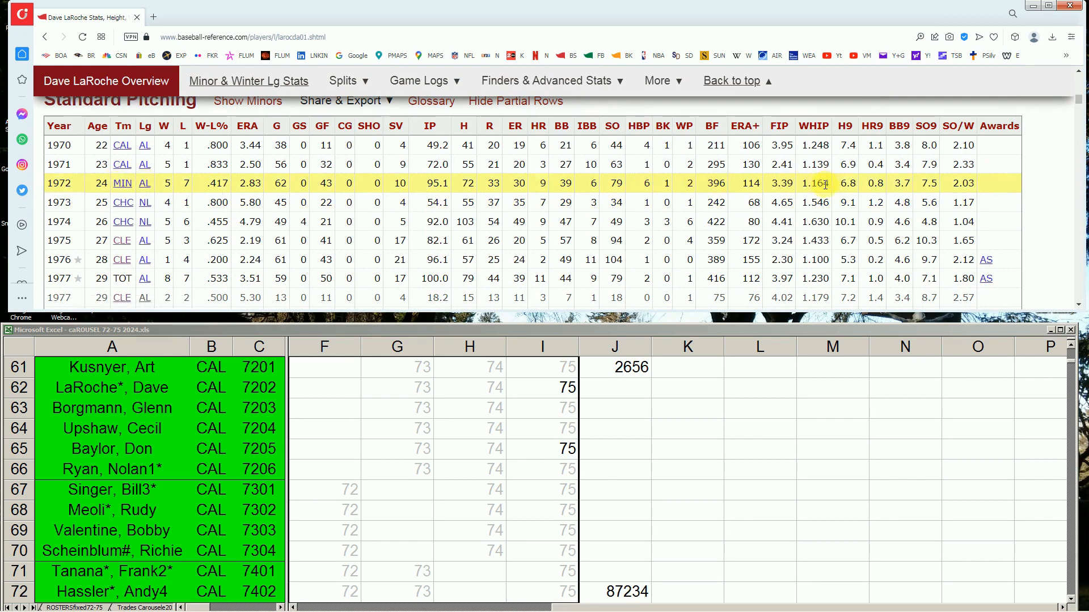
pyautogui.moveTo(255, 249)
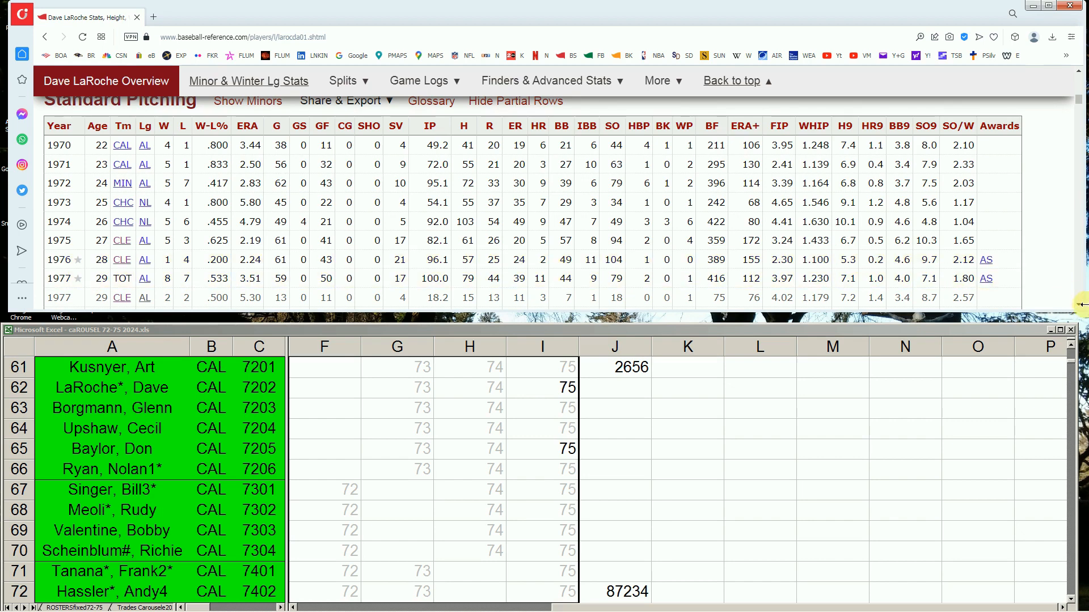
pyautogui.scroll(-5, 1077, 309)
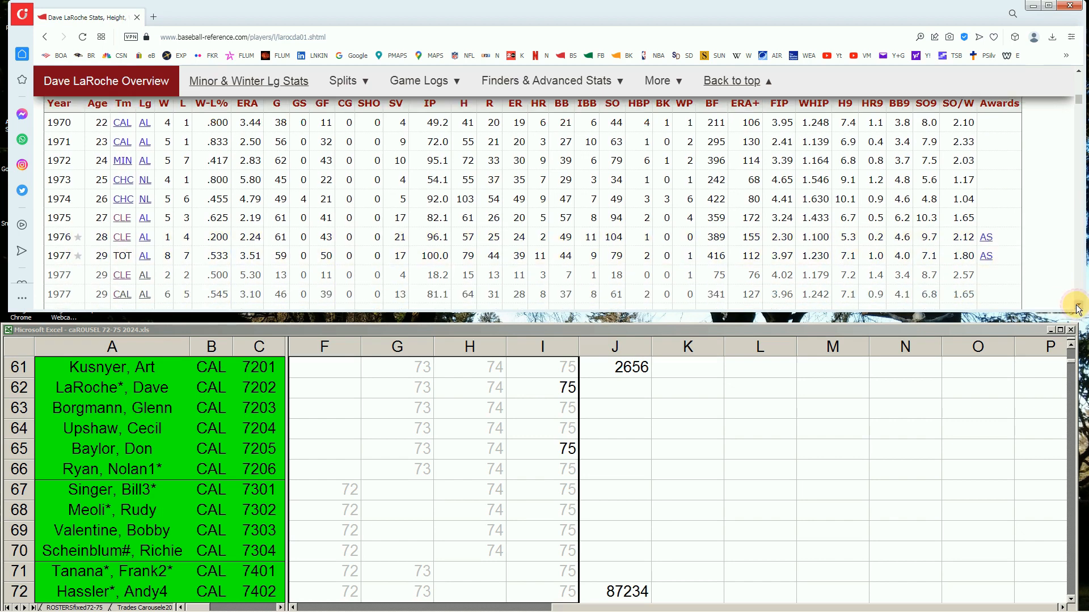
pyautogui.scroll(-2, 1077, 309)
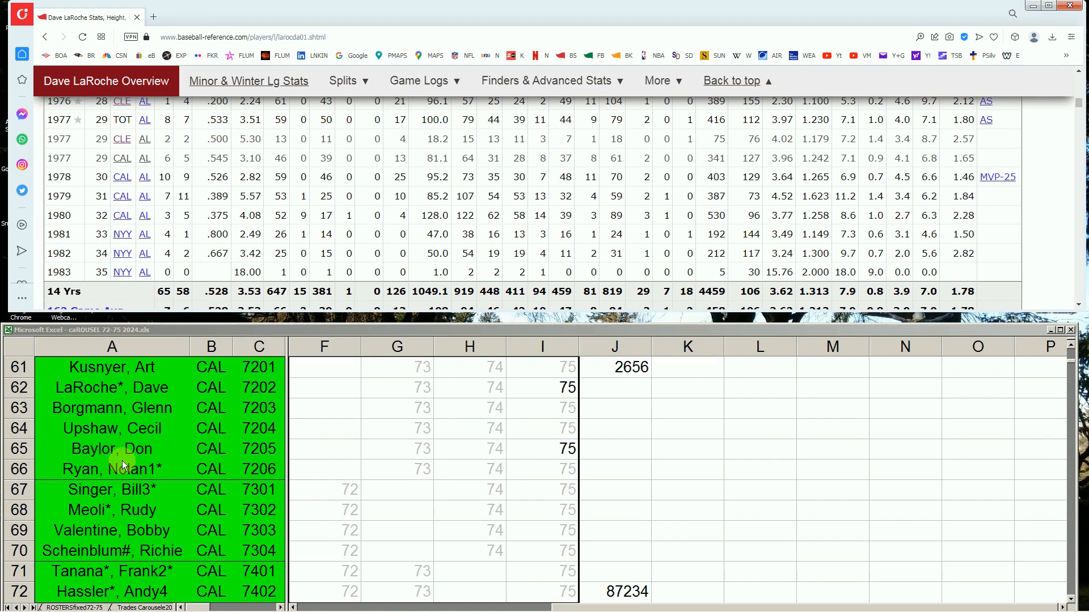
# Look up Don Baylor as a player on Baseball Reference and examine his batting seasons from 1970 to 1980
pyautogui.moveTo(1079, 104); pyautogui.dragTo(1074, 73)
pyautogui.click(884, 107)
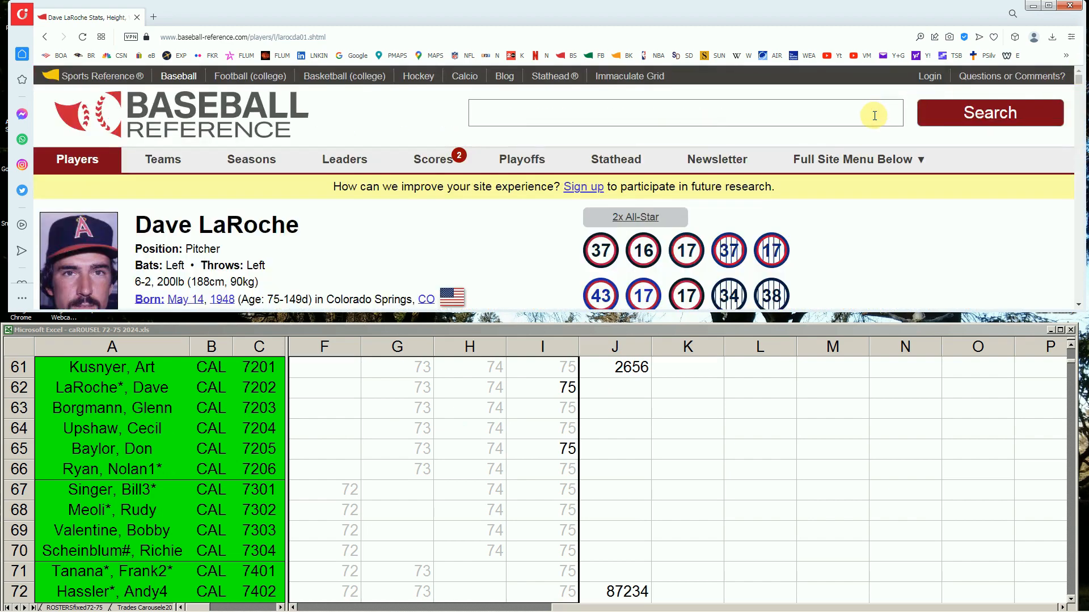
pyautogui.write('don baylor')
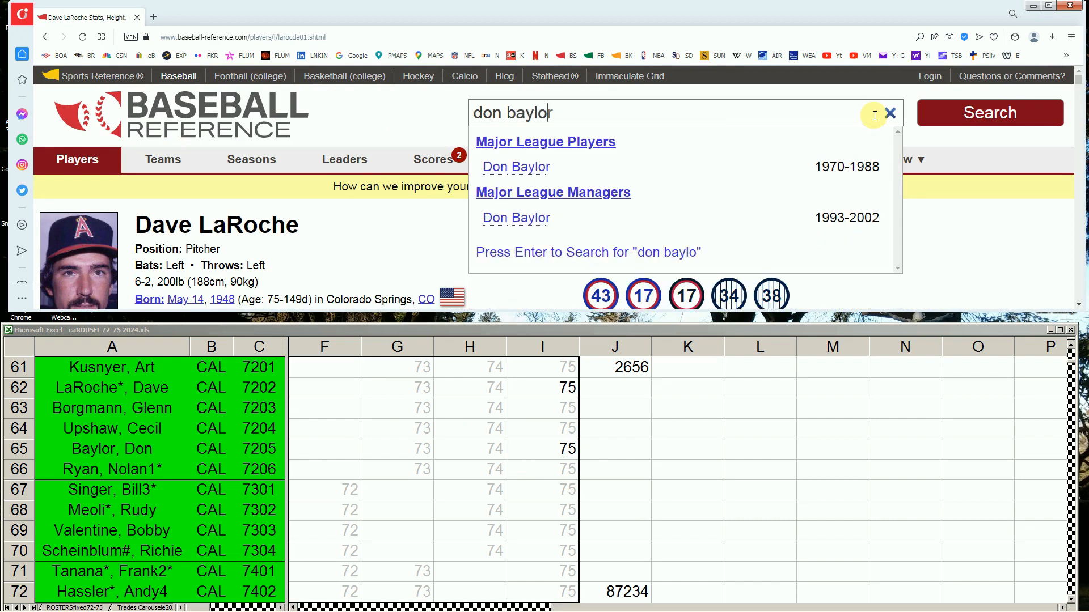
pyautogui.click(543, 173)
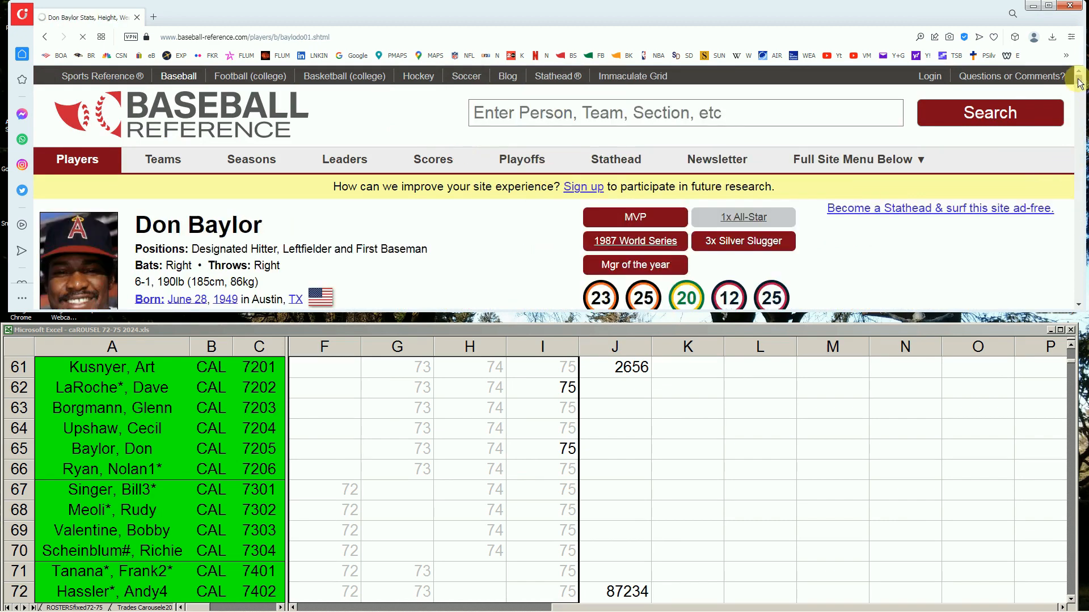
pyautogui.moveTo(1079, 83); pyautogui.dragTo(1080, 99)
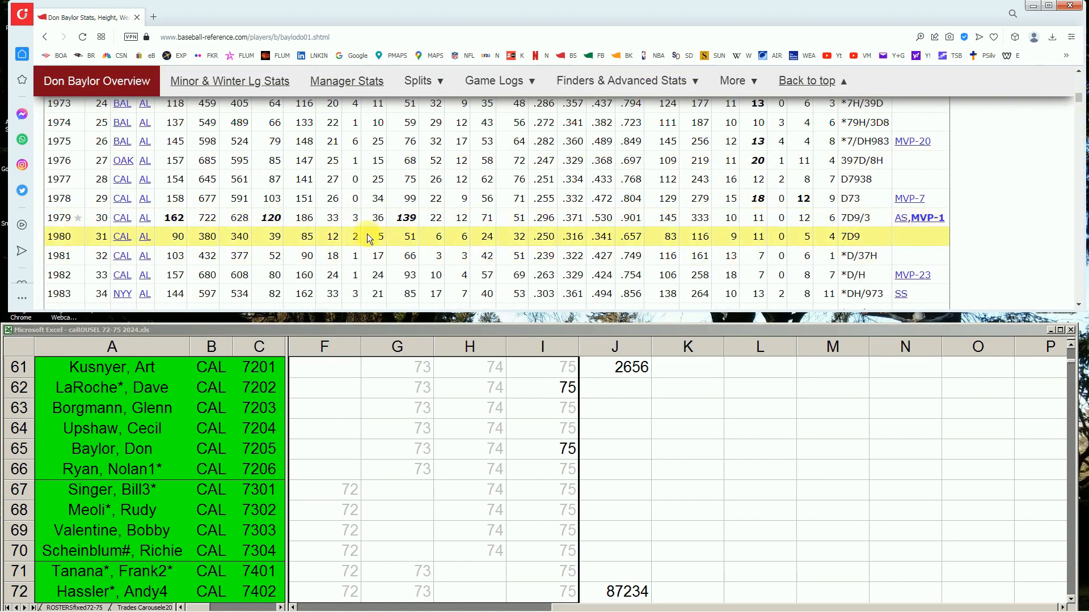
pyautogui.scroll(1, 247, 237)
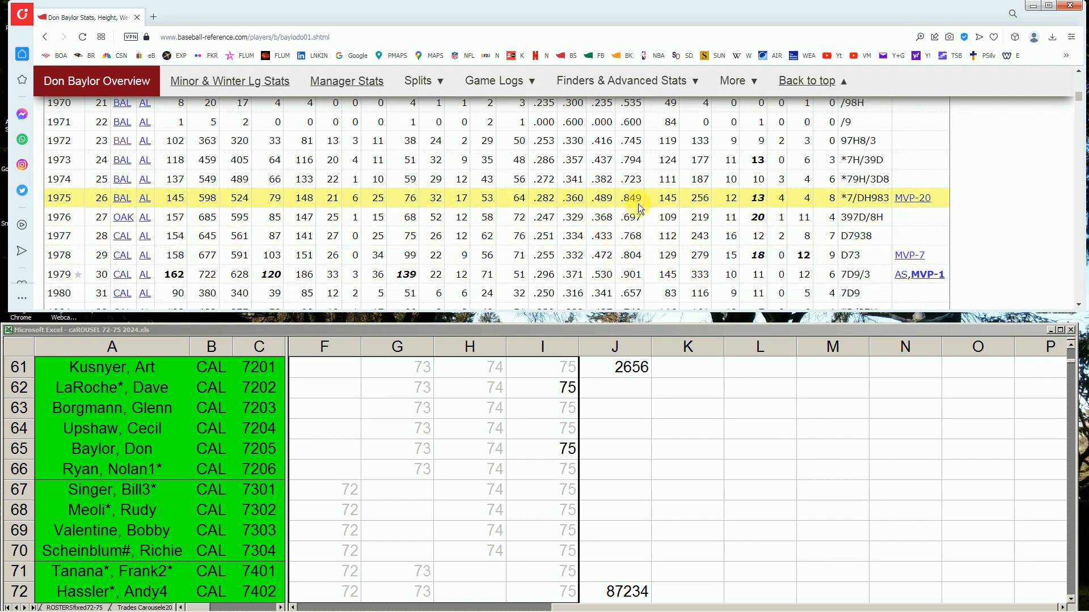
# Return to the workbook and check the CAL year entries from Don Baylor's 75 through the 73 column in rows 67 to 70
pyautogui.click(516, 444)
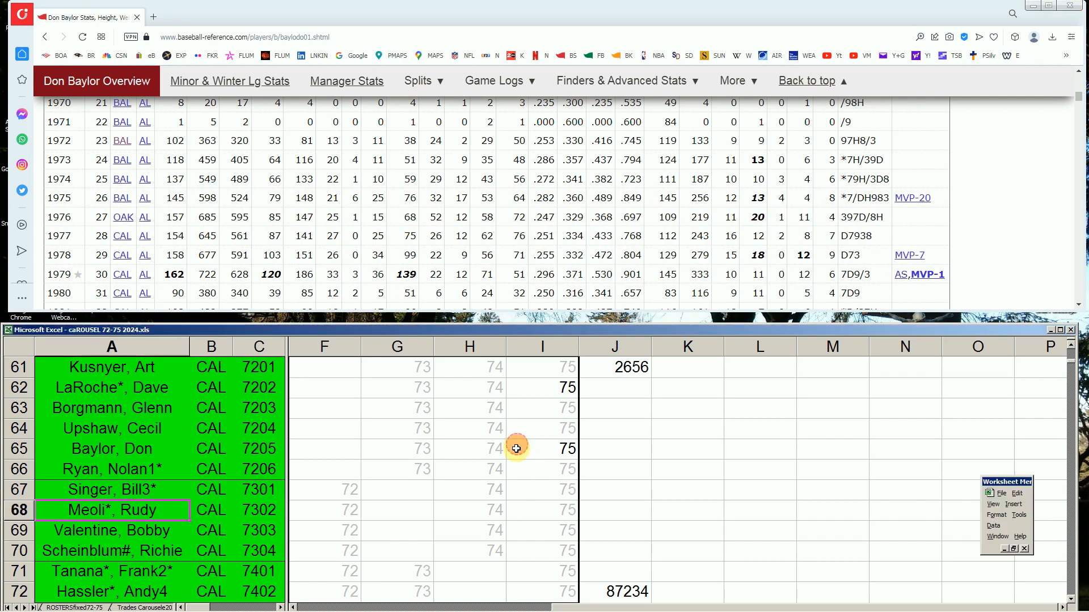
pyautogui.click(550, 451)
pyautogui.press('Down')
pyautogui.press('Down')
pyautogui.press('Left')
pyautogui.press('Left')
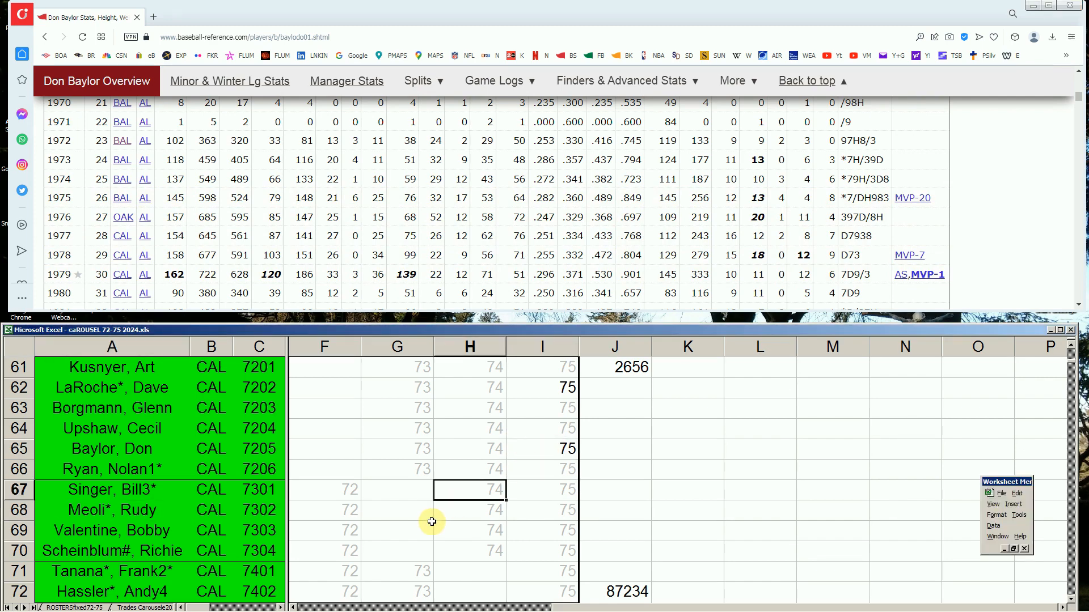
pyautogui.press('Down')
pyautogui.press('Down')
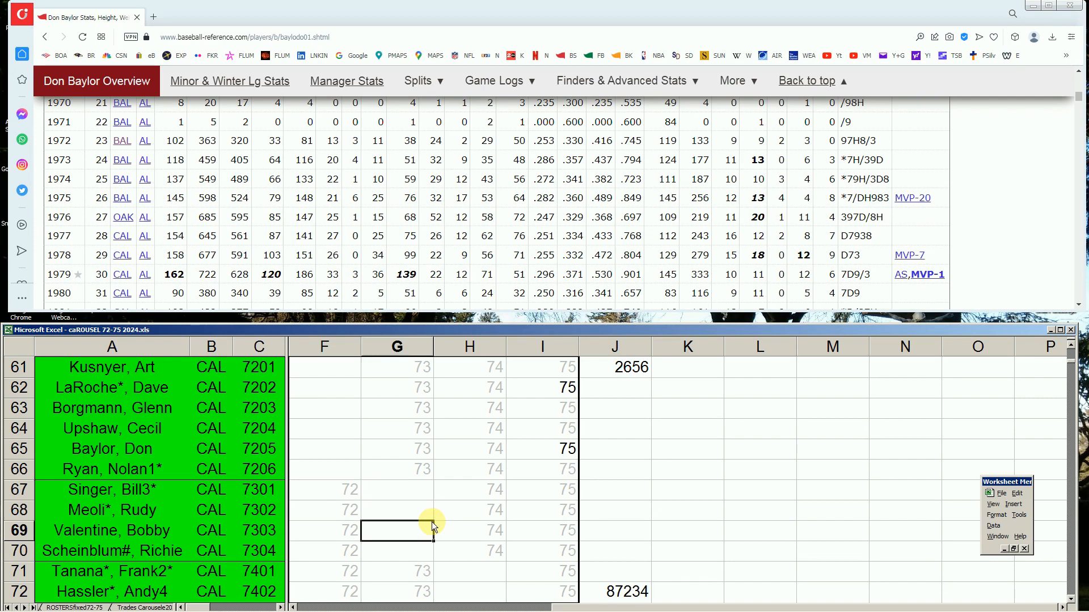
pyautogui.press('Down')
pyautogui.press('Up')
pyautogui.press('Up')
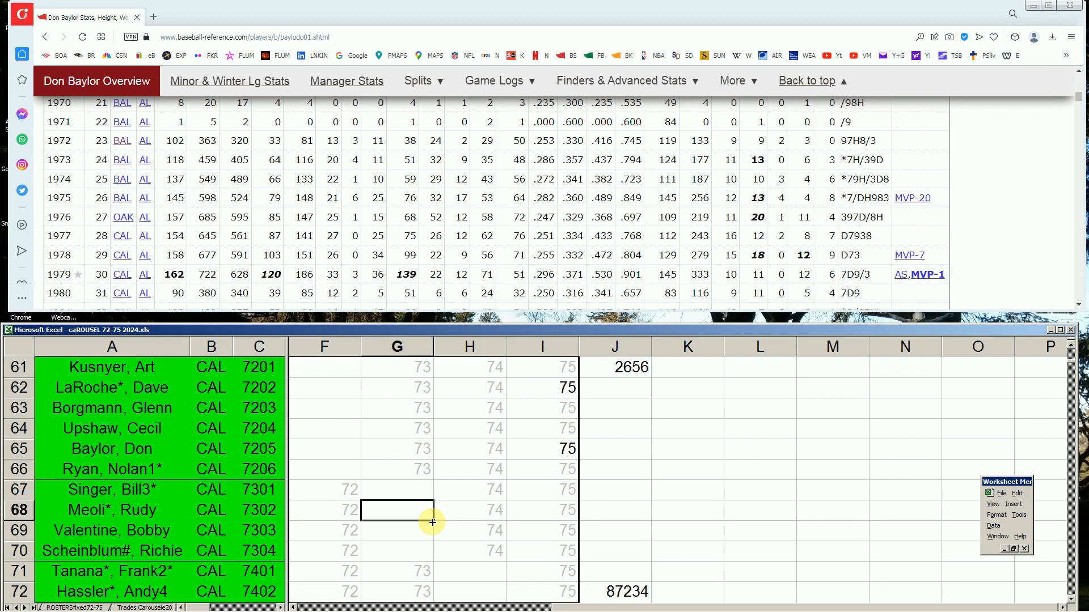
pyautogui.press('Up')
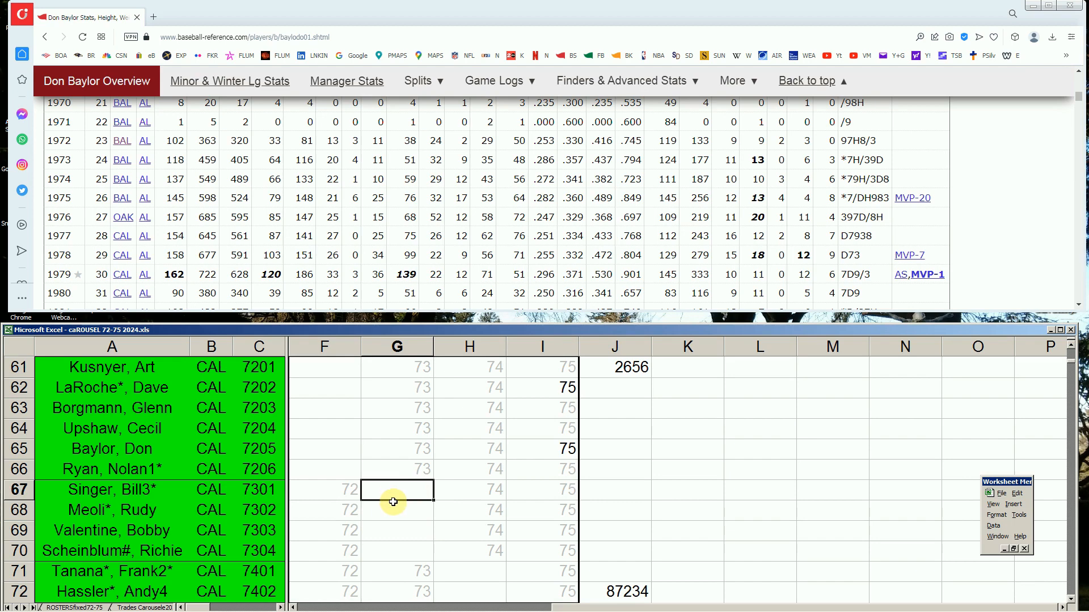
# Move on to the CHC keepers in rows 73 to 84 and check the 72 column for the first two players
pyautogui.click(424, 470)
pyautogui.press('pagedown')
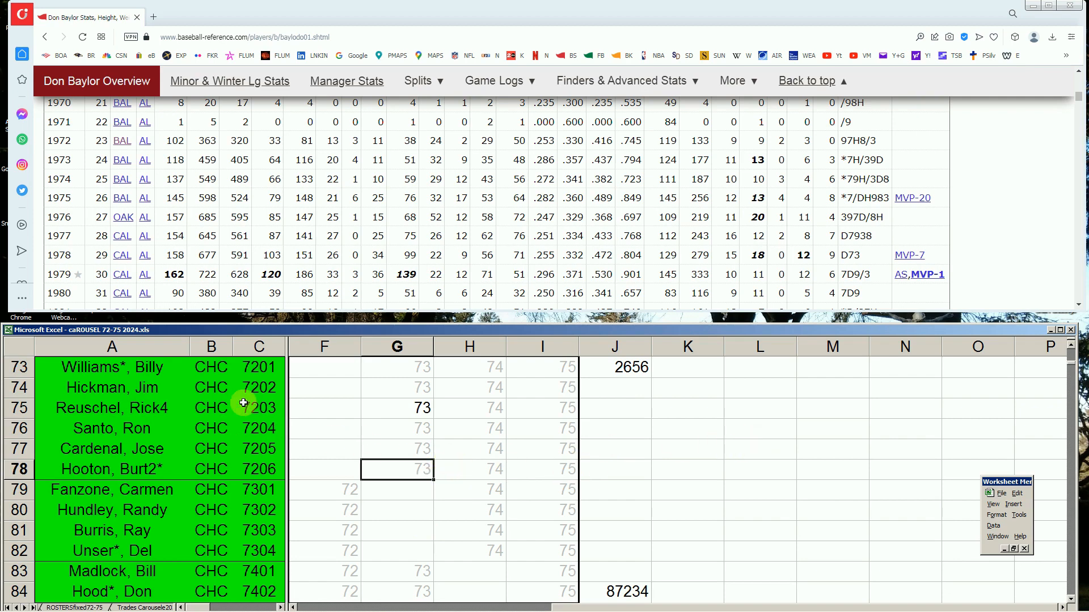
pyautogui.click(318, 369)
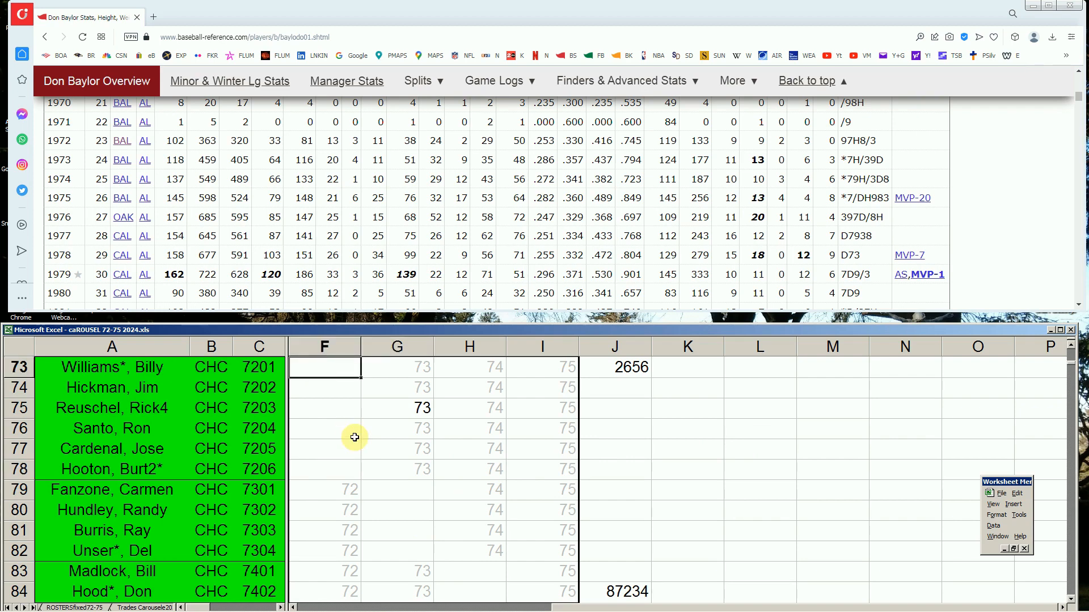
pyautogui.click(318, 389)
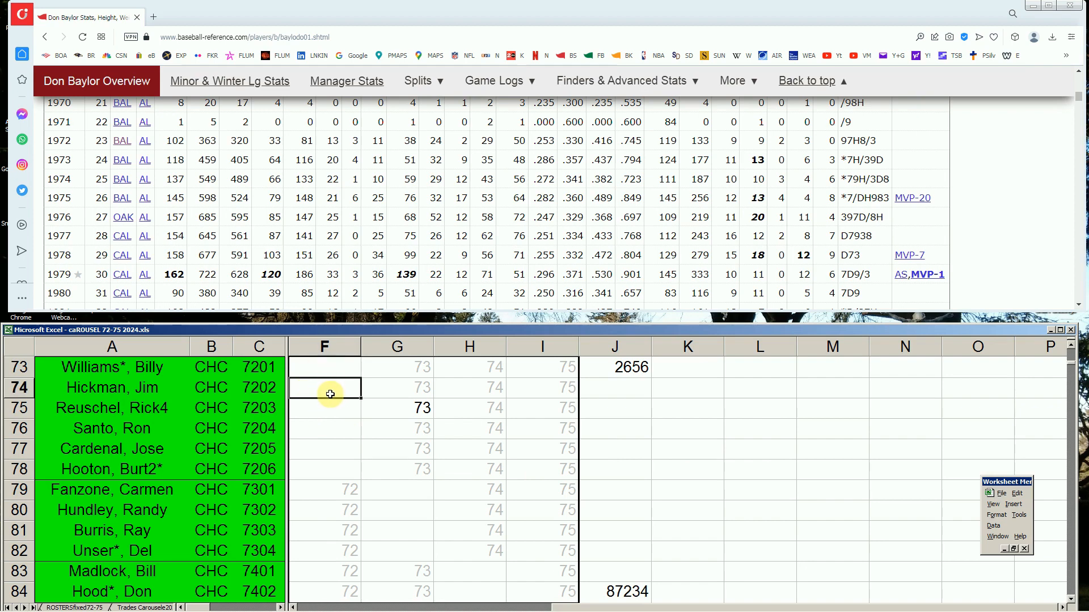
# Look up Rick Reuschel as a player on Baseball Reference and bring his standard pitching table from 1972 to 1981 into view
pyautogui.click(401, 413)
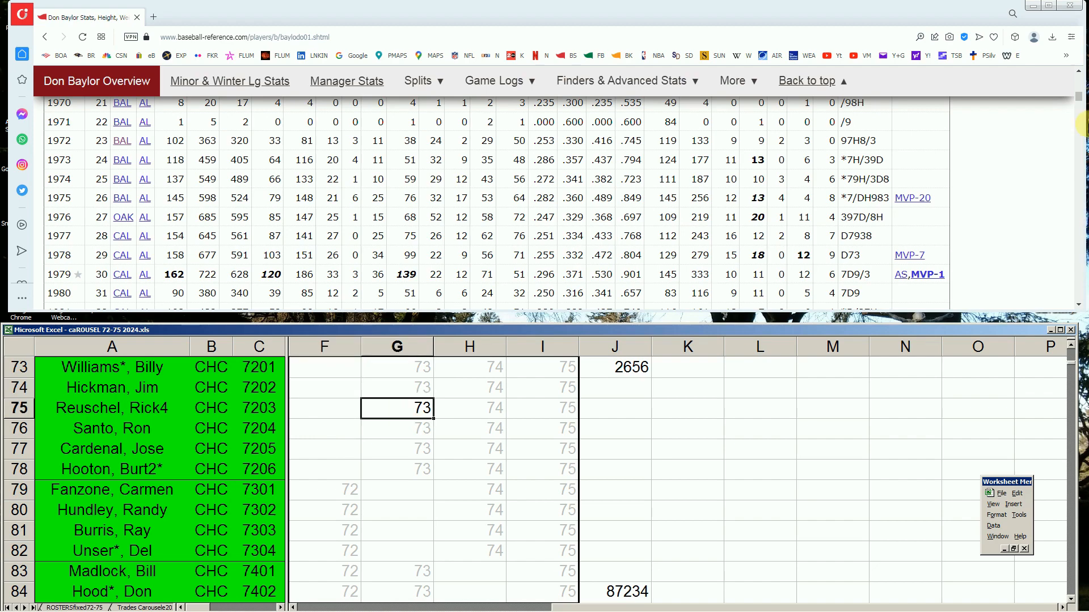
pyautogui.moveTo(1079, 104); pyautogui.dragTo(1078, 77)
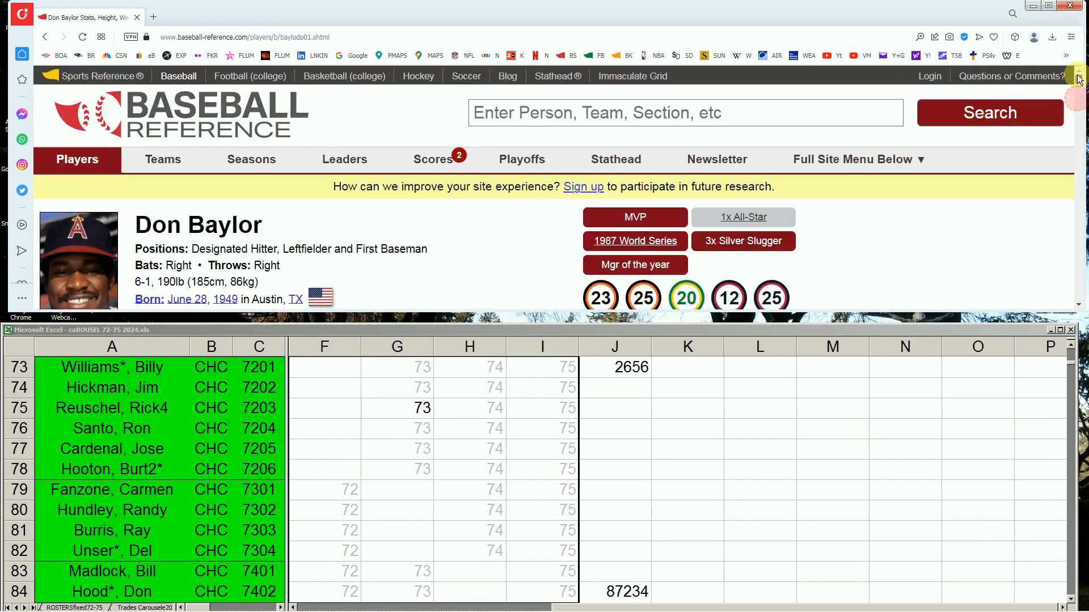
pyautogui.click(864, 123)
pyautogui.write('reuc')
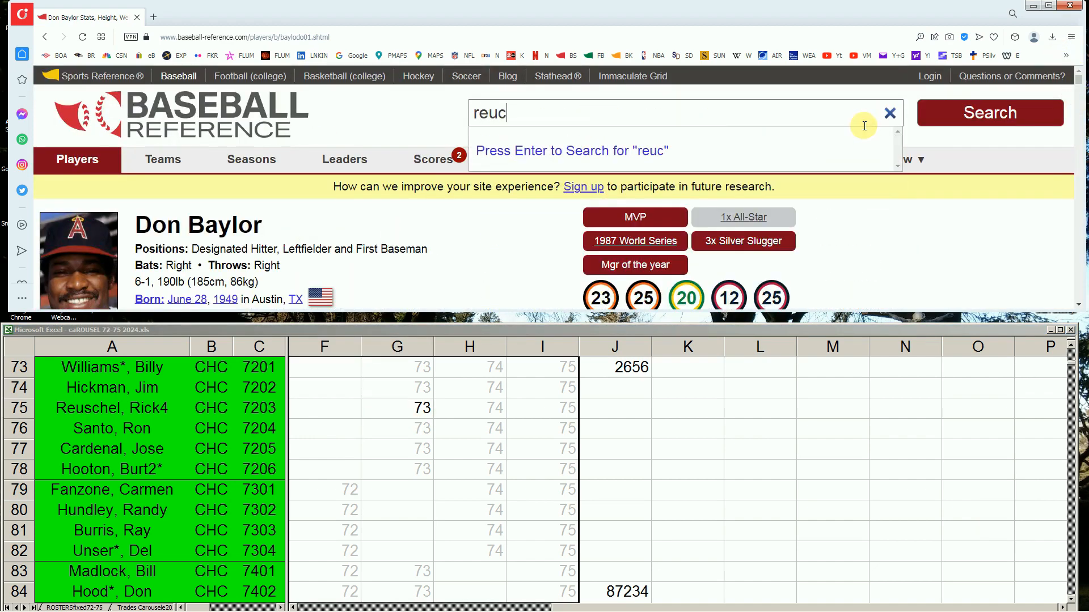
pyautogui.press('BackSpace')
pyautogui.write('sc')
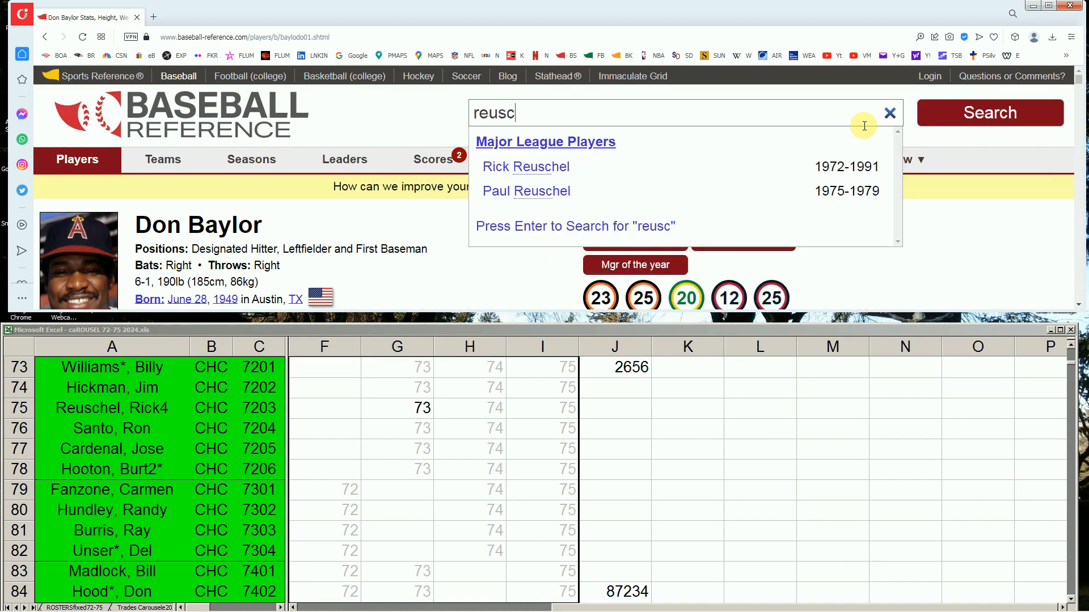
pyautogui.click(546, 166)
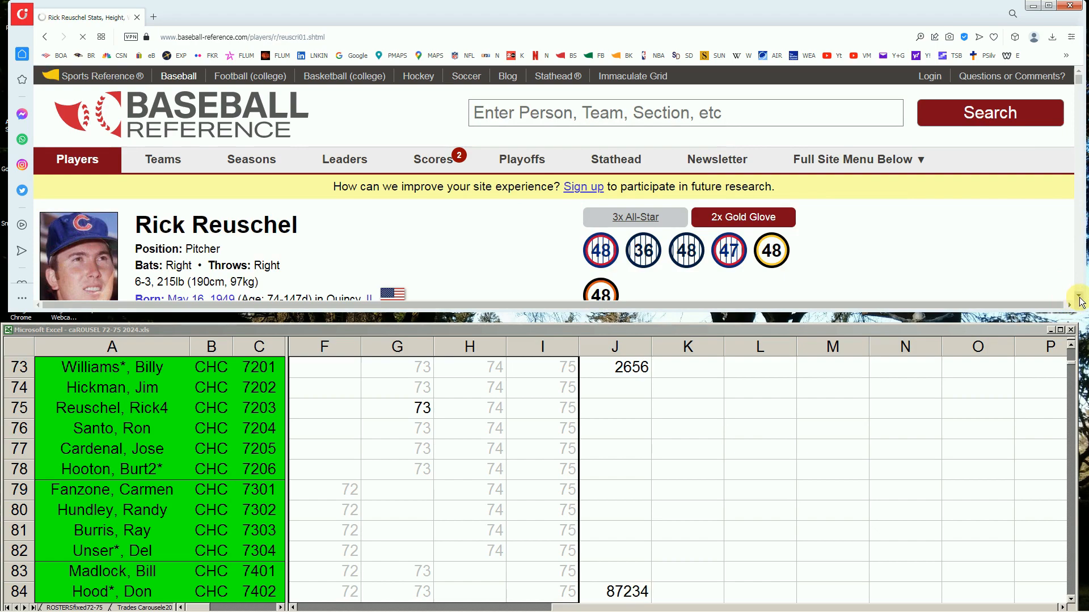
pyautogui.scroll(-10, 1078, 297)
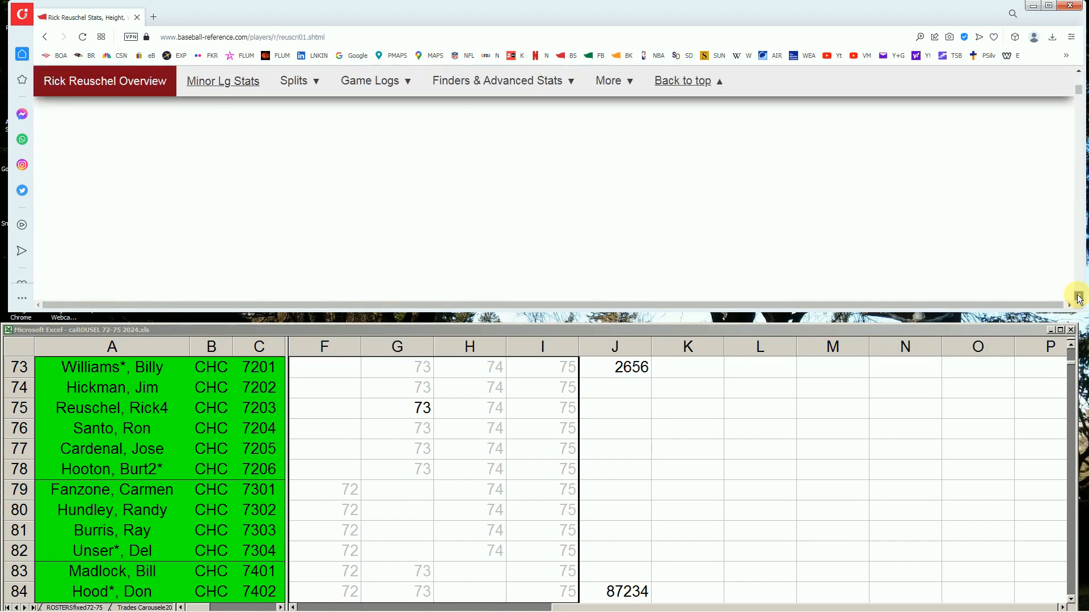
pyautogui.scroll(-2, 1079, 298)
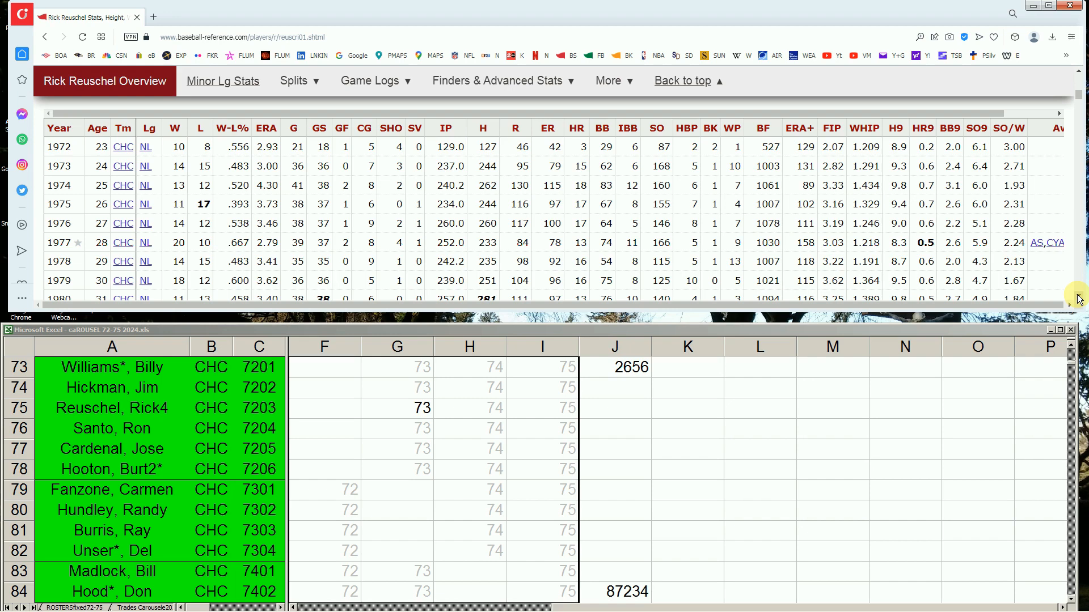
pyautogui.click(1079, 298)
pyautogui.moveTo(267, 126)
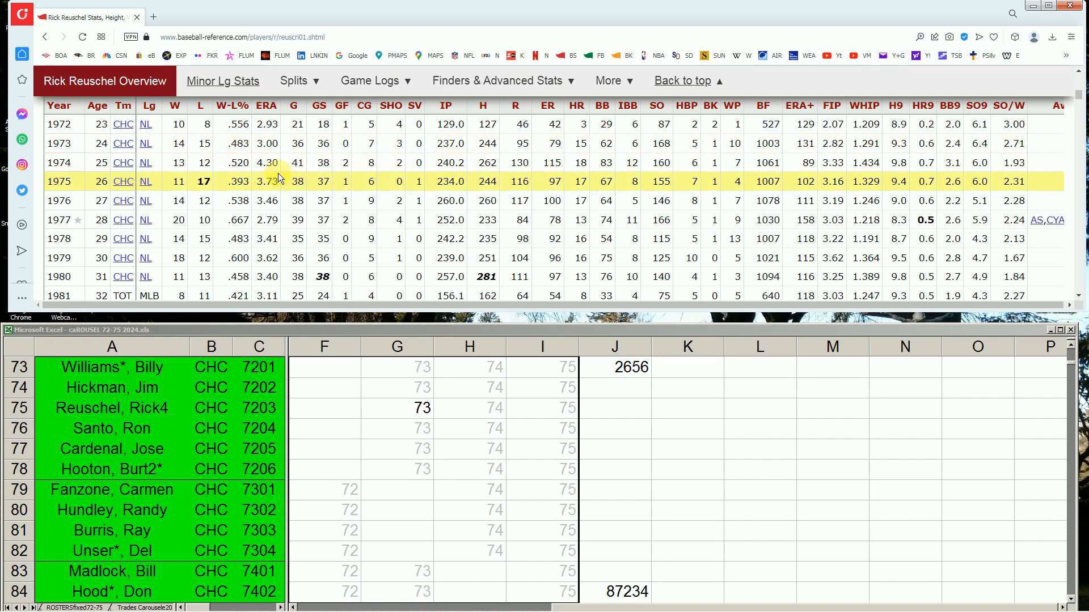
# Compare Rick Reuschel's 1973, 1974, 1975 and 1977 pitching seasons, then check his highlighted 73 entry in the workbook
pyautogui.moveTo(274, 221)
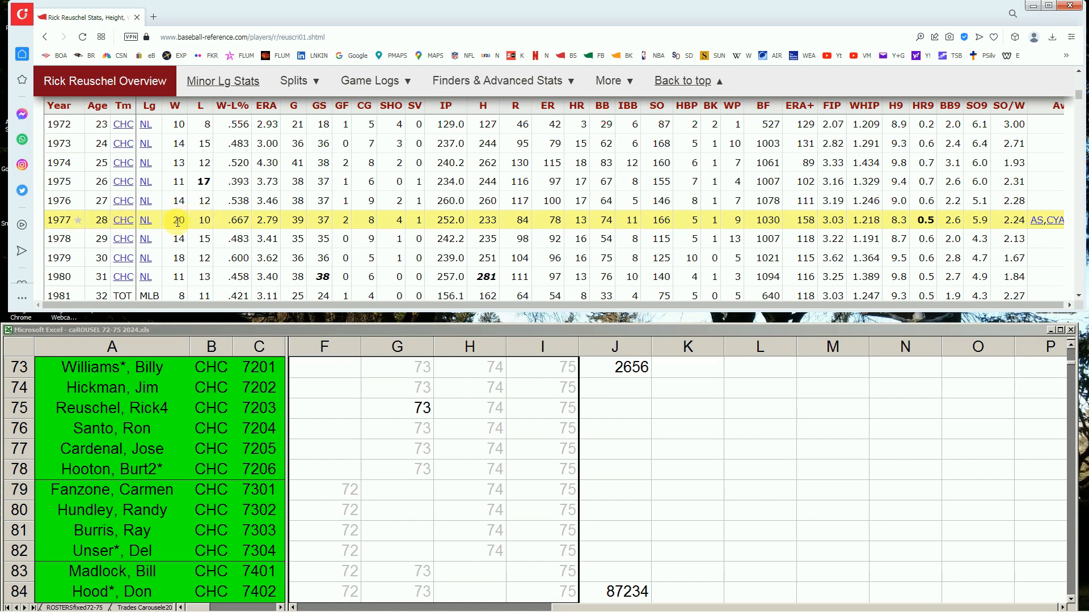
pyautogui.click(176, 182)
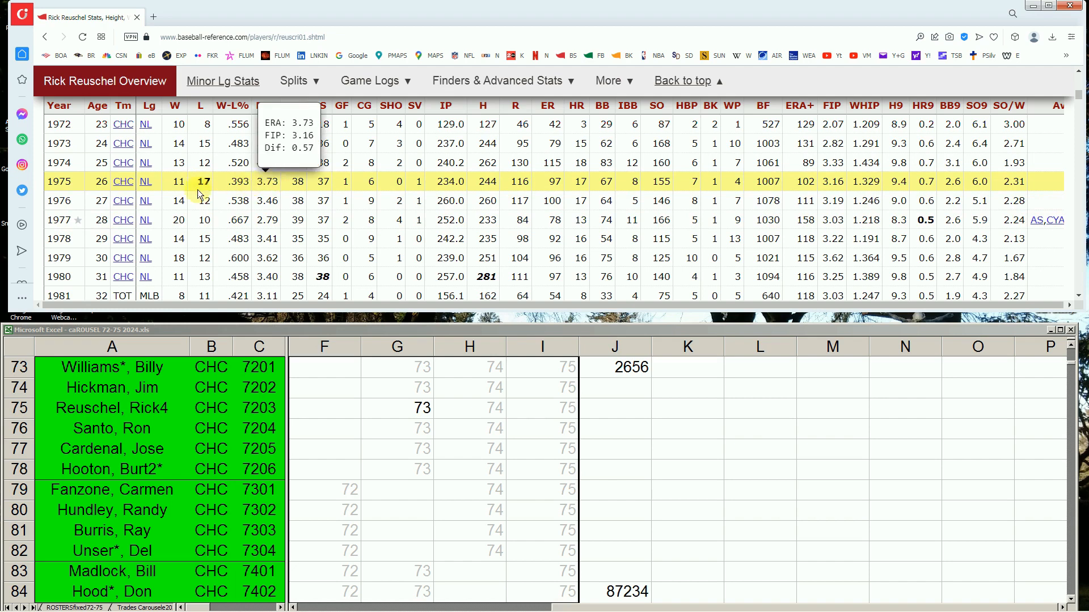
pyautogui.click(133, 162)
pyautogui.click(235, 144)
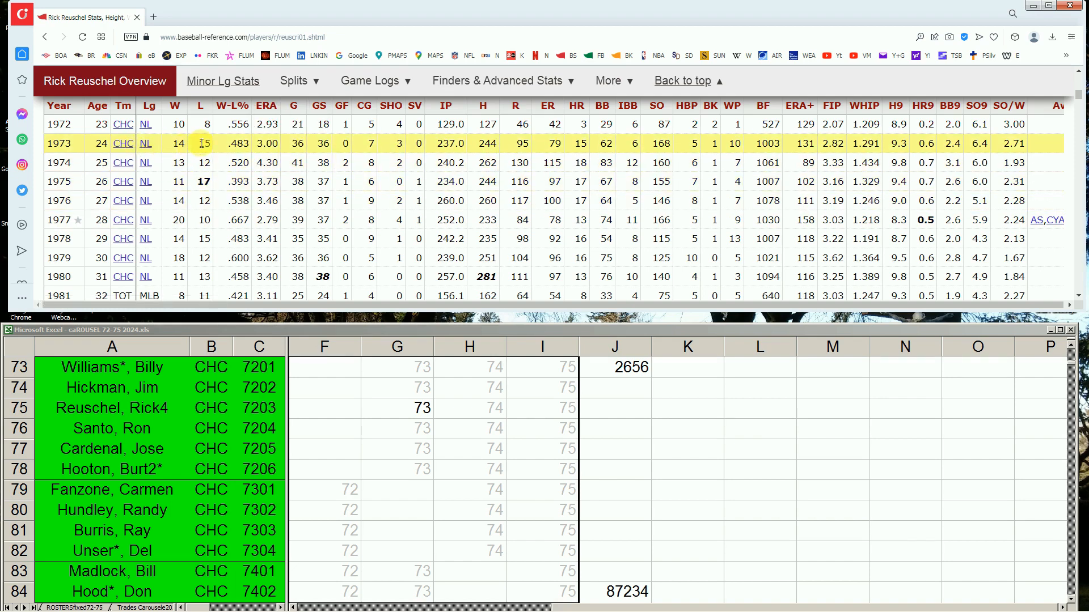
pyautogui.click(270, 142)
pyautogui.click(424, 409)
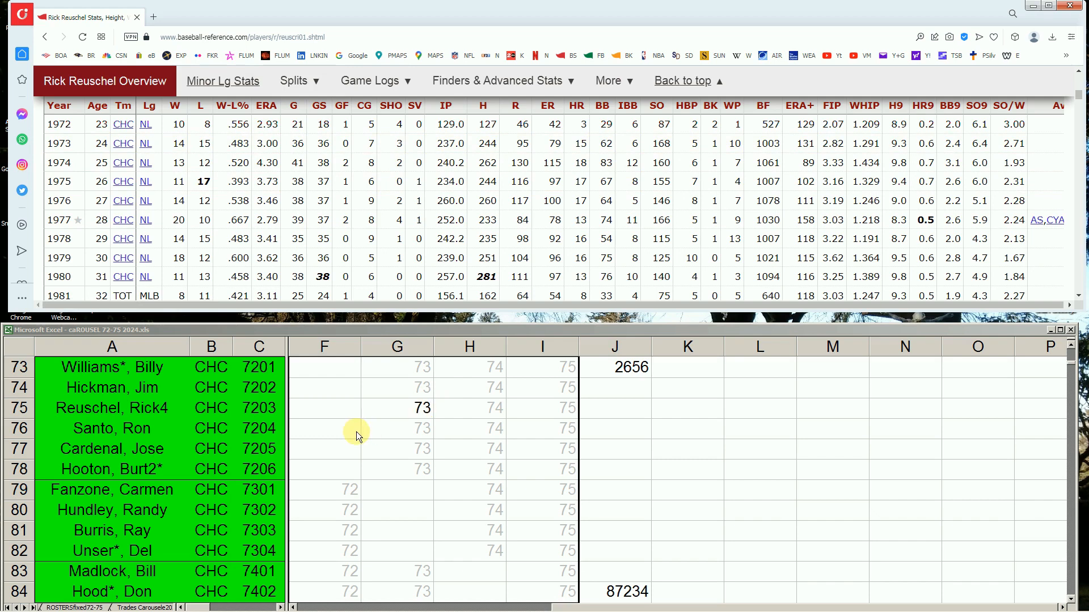
# Check the CHC year entries in the 72 column for rows 76 to 78 and the 73 column for rows 79 to 82
pyautogui.click(328, 429)
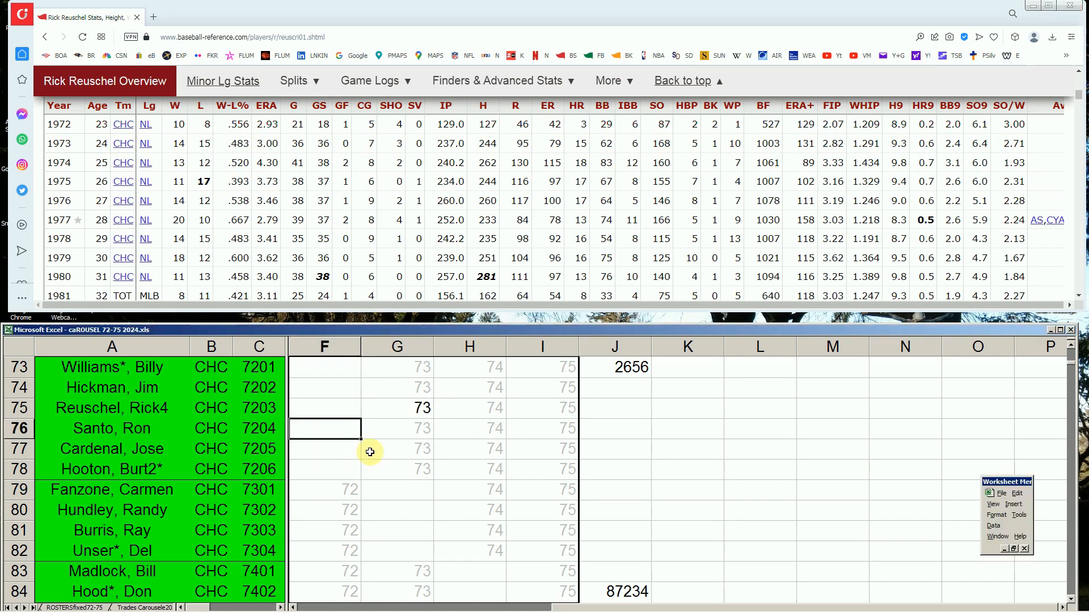
pyautogui.moveTo(343, 449); pyautogui.dragTo(549, 448)
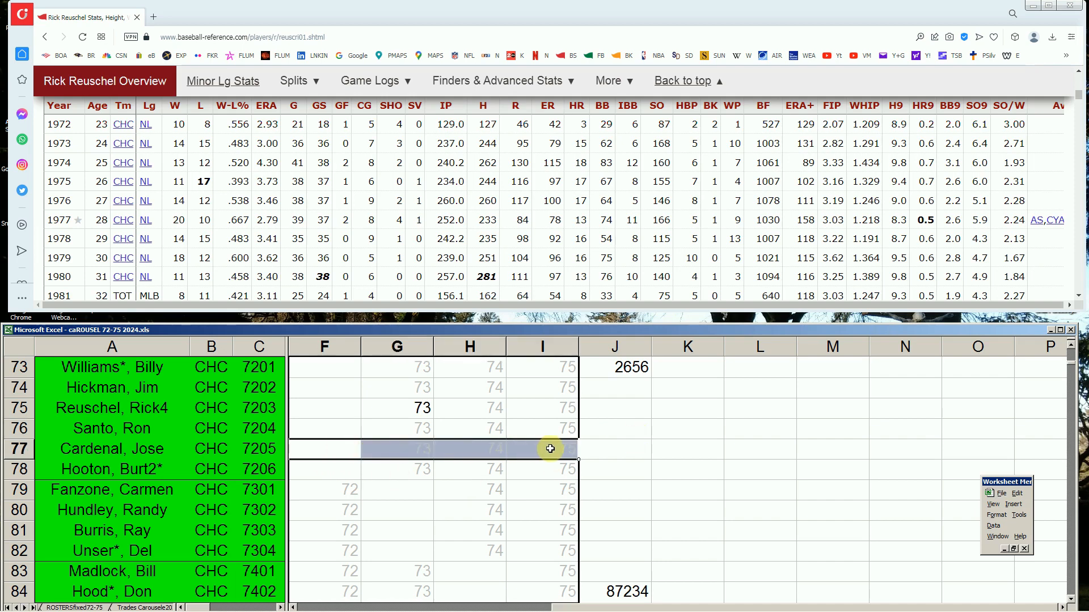
pyautogui.click(342, 466)
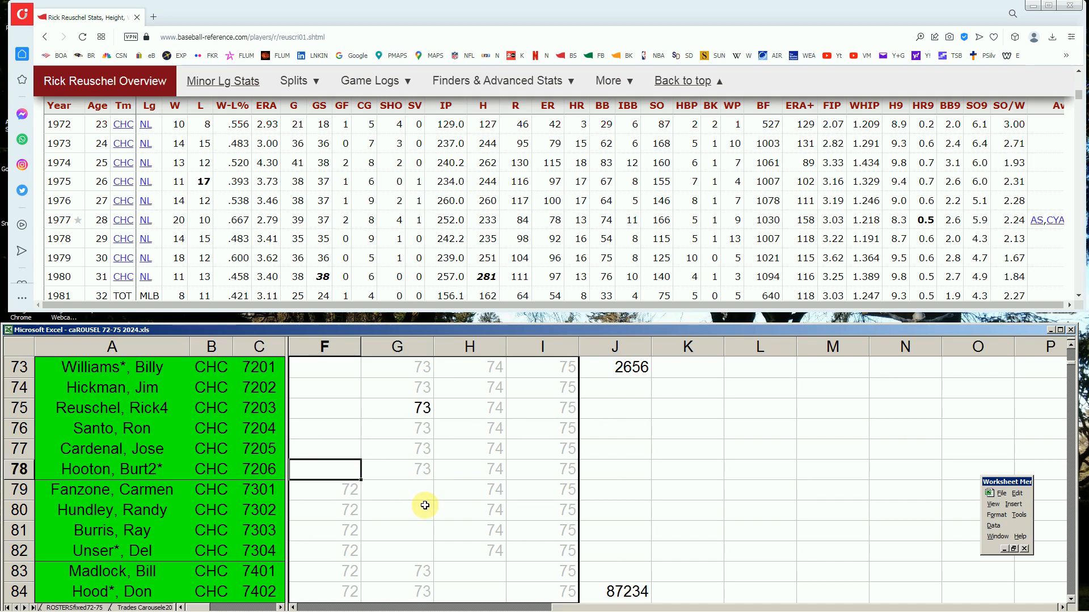
pyautogui.click(397, 491)
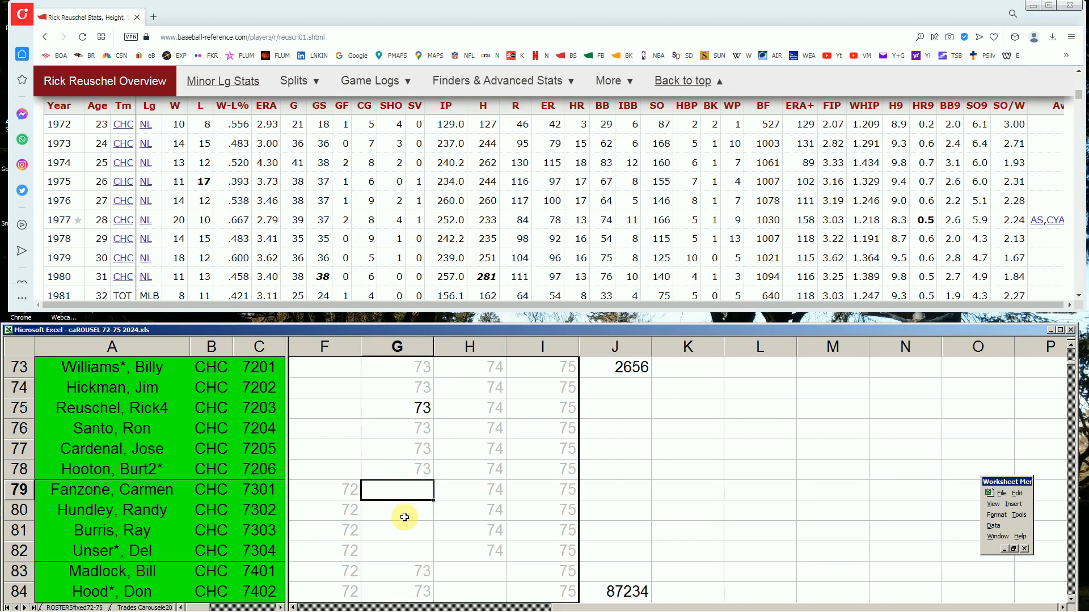
pyautogui.click(404, 517)
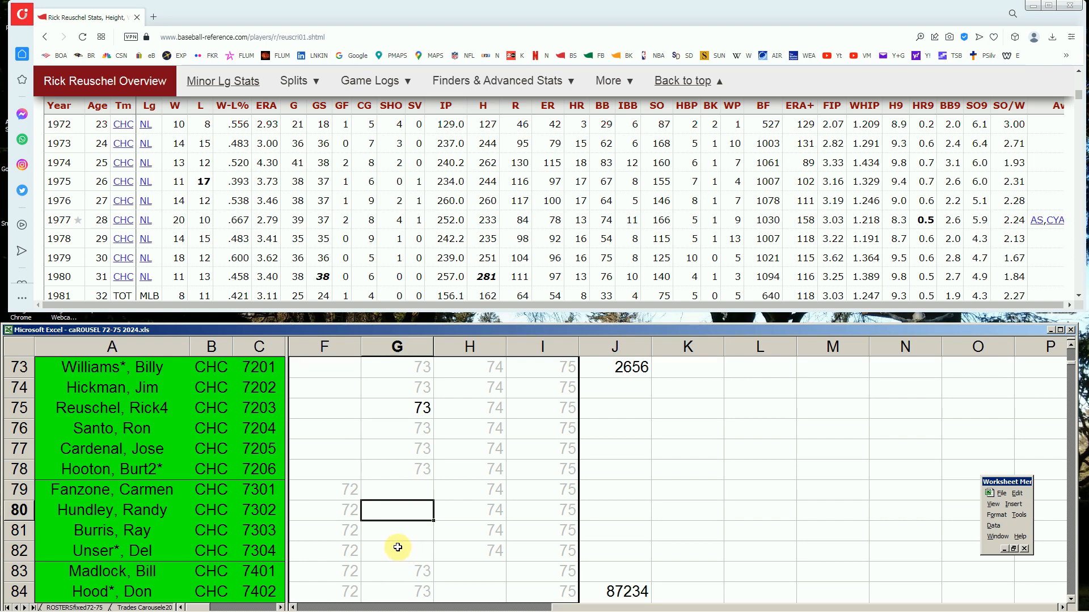
pyautogui.click(397, 531)
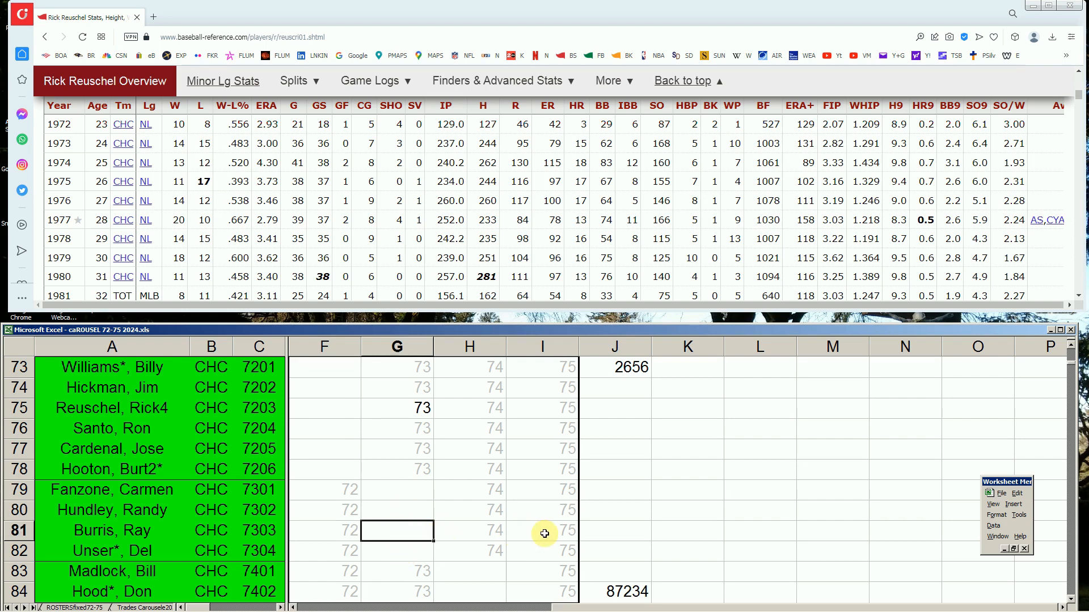
pyautogui.click(411, 557)
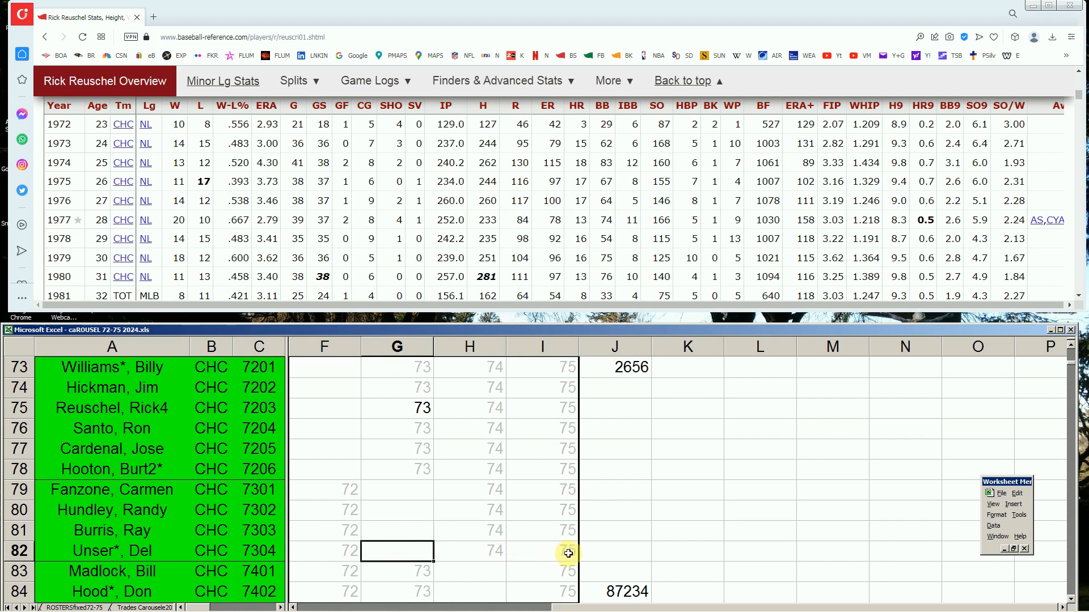
# Set the font colour of Bill Madlock's 75 entry in row 83 to Automatic
pyautogui.click(543, 567)
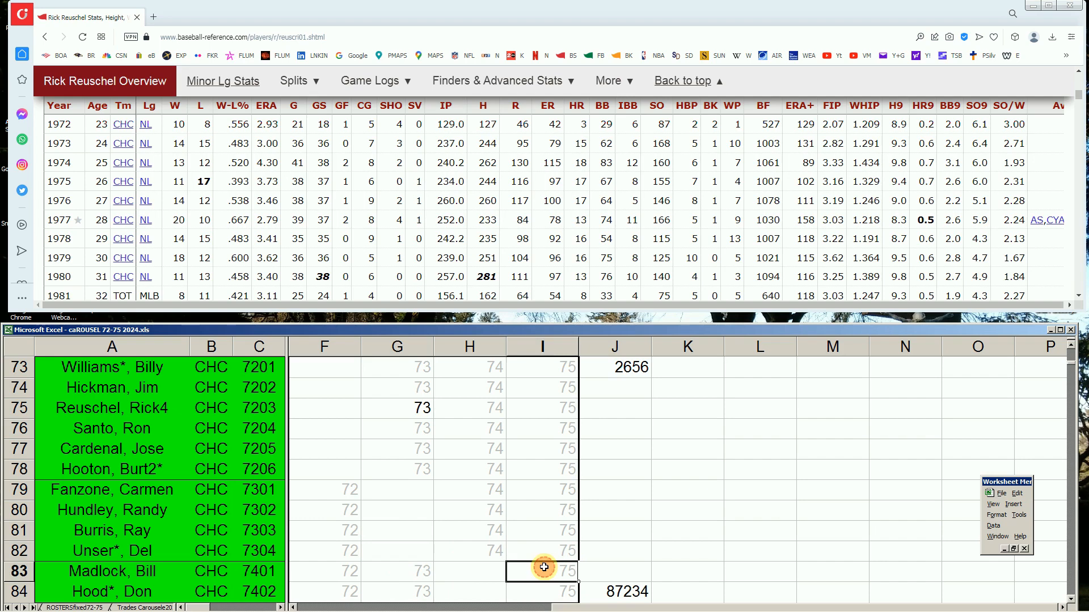
pyautogui.rightClick(543, 567)
pyautogui.click(584, 539)
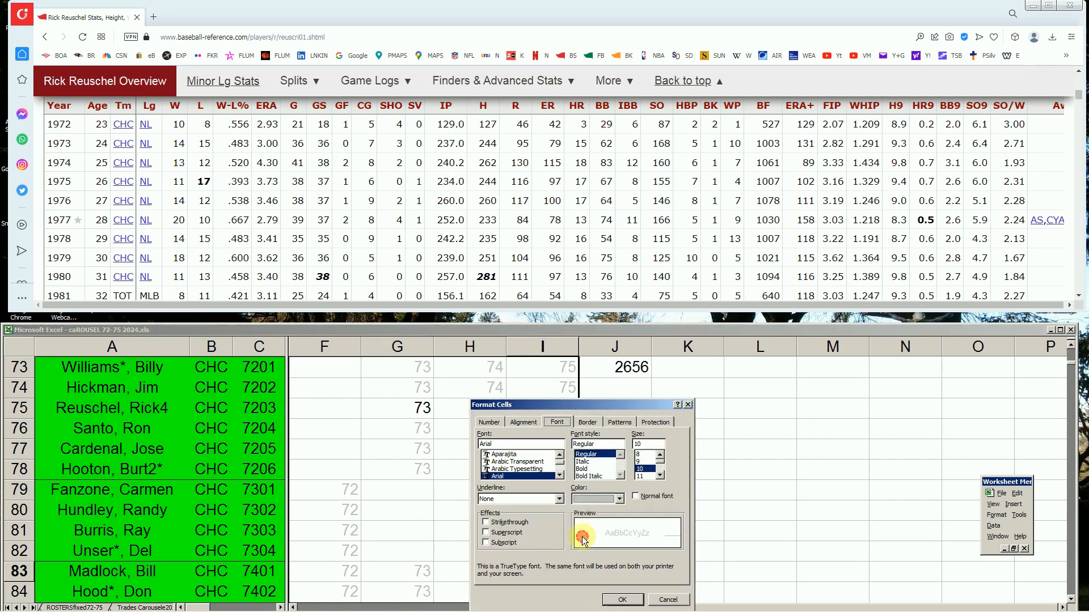
pyautogui.click(619, 499)
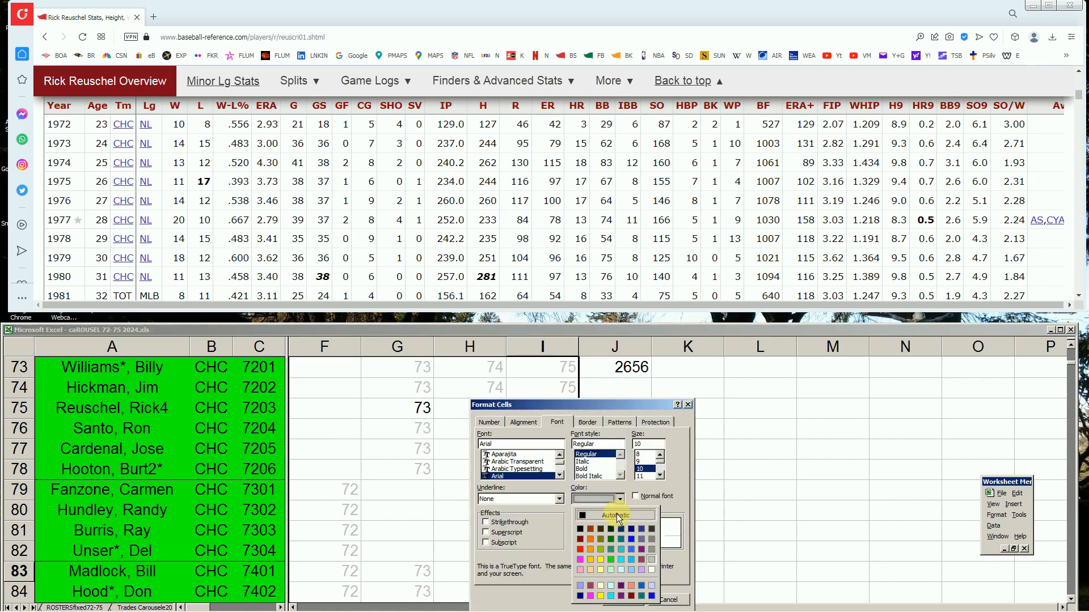
pyautogui.click(617, 513)
pyautogui.click(625, 600)
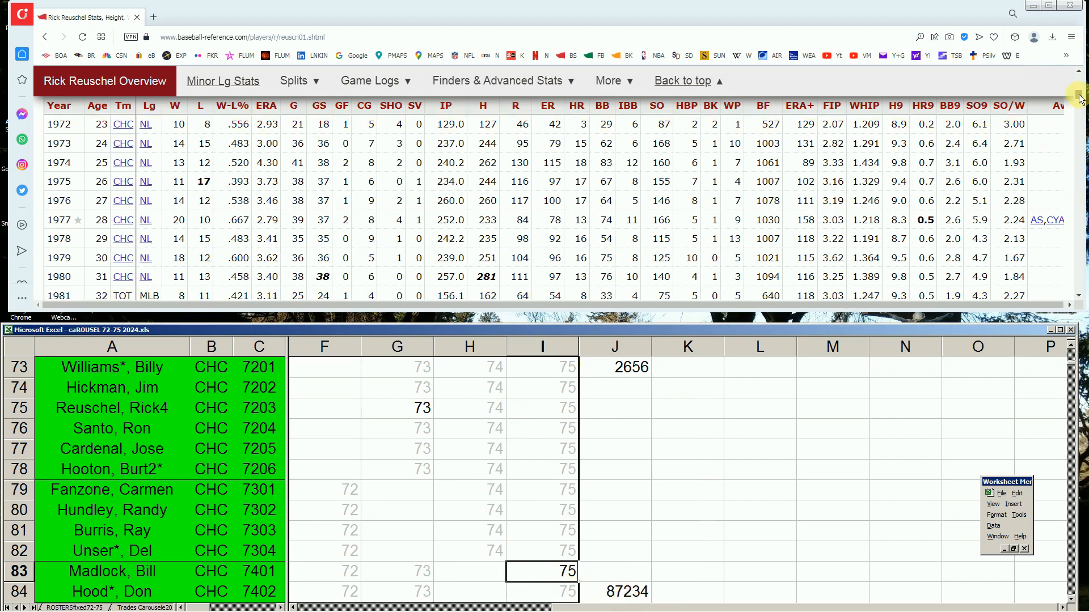
# Look up Bill Madlock as a player on Baseball Reference and examine his batting seasons from 1973 to 1981
pyautogui.moveTo(1078, 96); pyautogui.dragTo(1060, 74)
pyautogui.click(892, 112)
pyautogui.write('m')
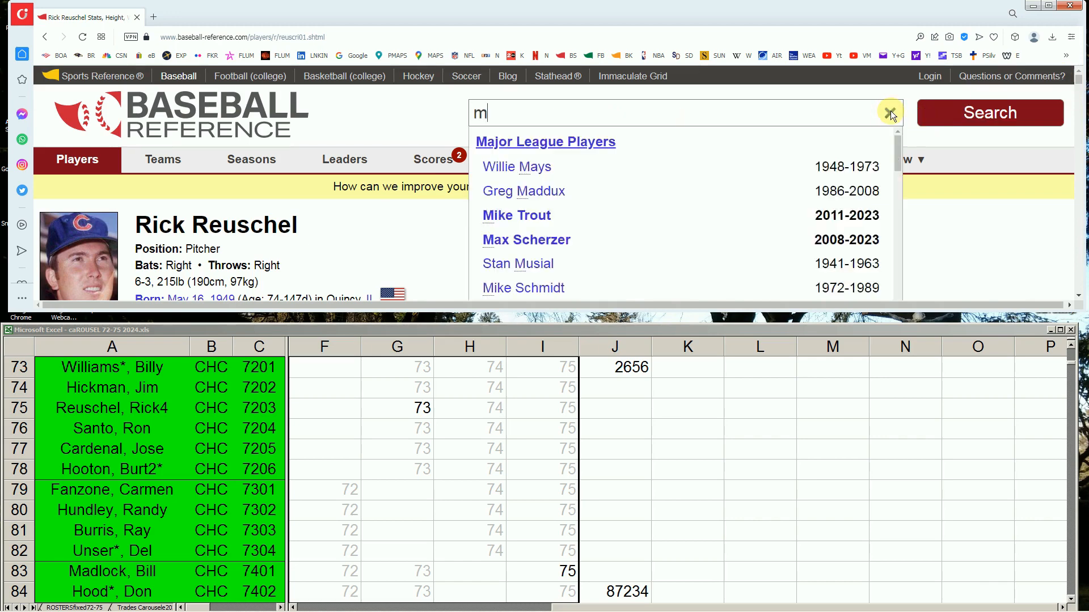
pyautogui.write('adlock')
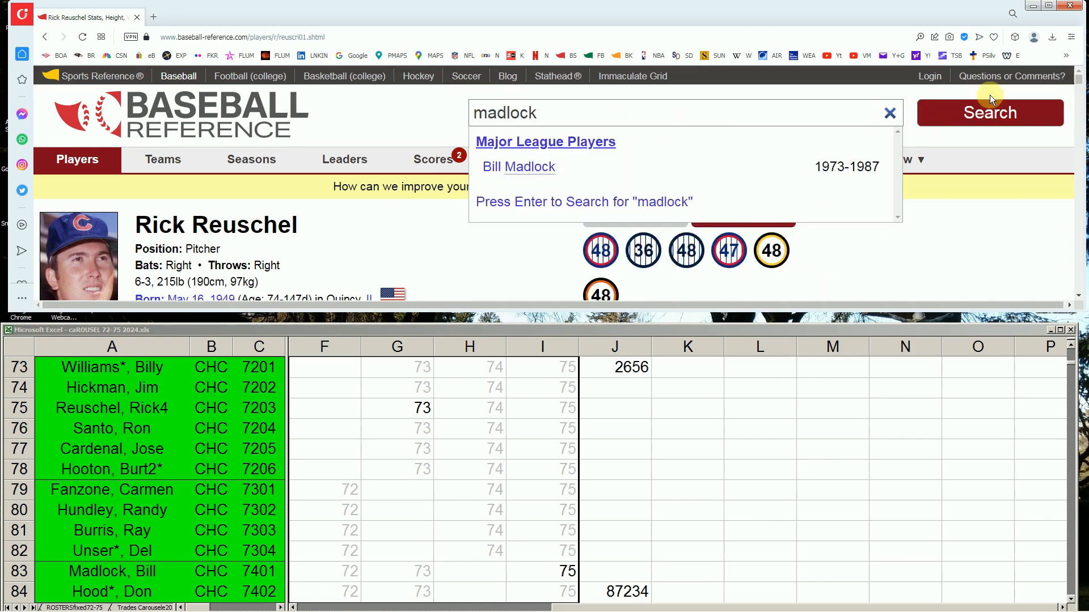
pyautogui.click(546, 168)
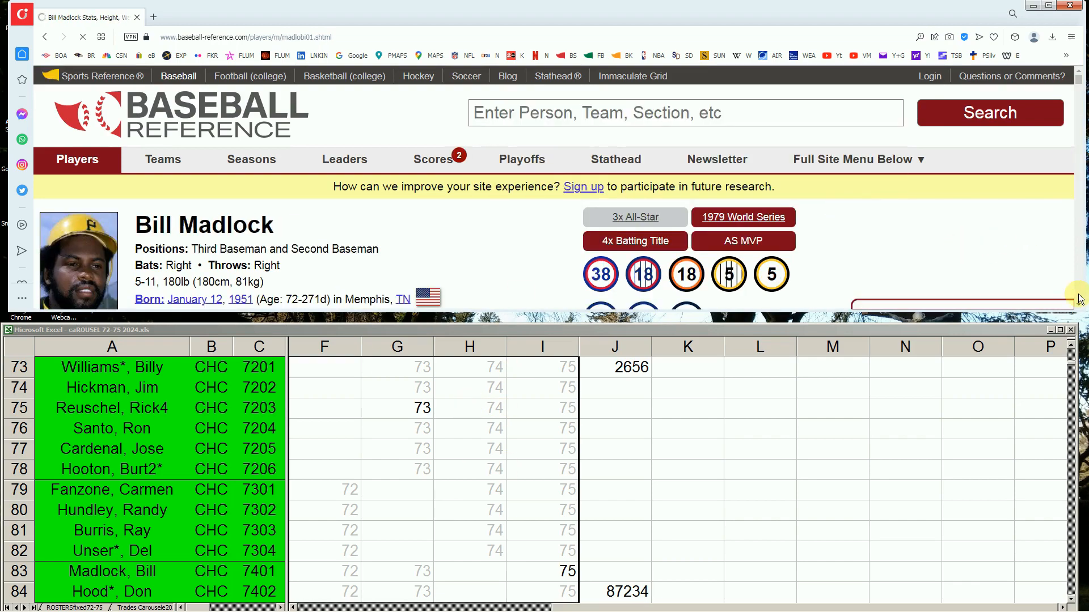
pyautogui.click(1078, 305)
pyautogui.scroll(-8, 1081, 307)
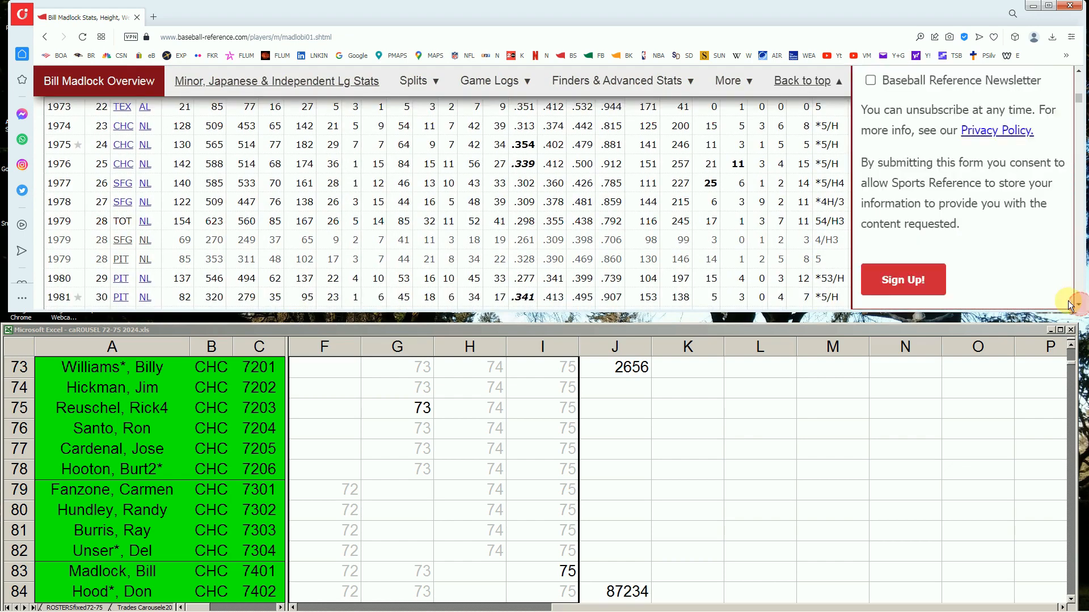
pyautogui.scroll(2, 226, 155)
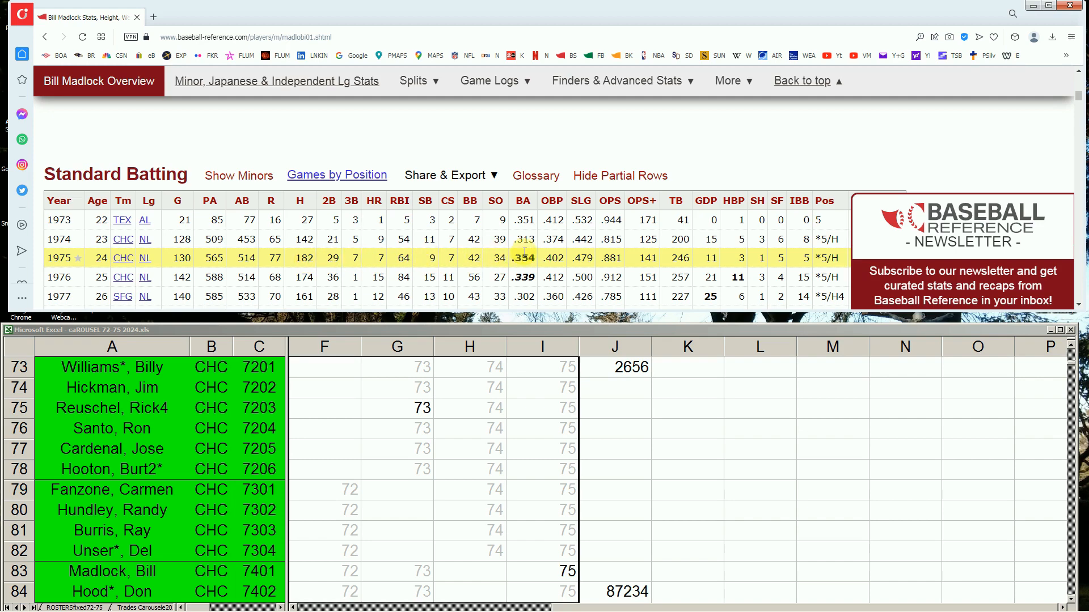
pyautogui.scroll(-1, 524, 242)
pyautogui.scroll(-1, 523, 243)
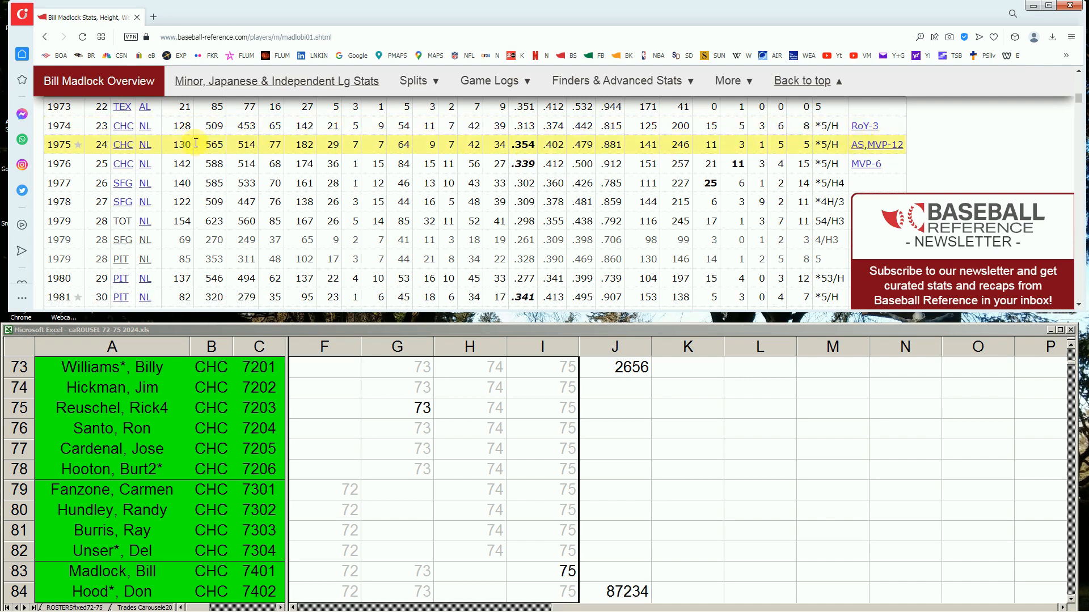
# Return to Madlock's 75 entry, then move on to the CHW keepers and check the 72 column in rows 85 to 88
pyautogui.click(567, 576)
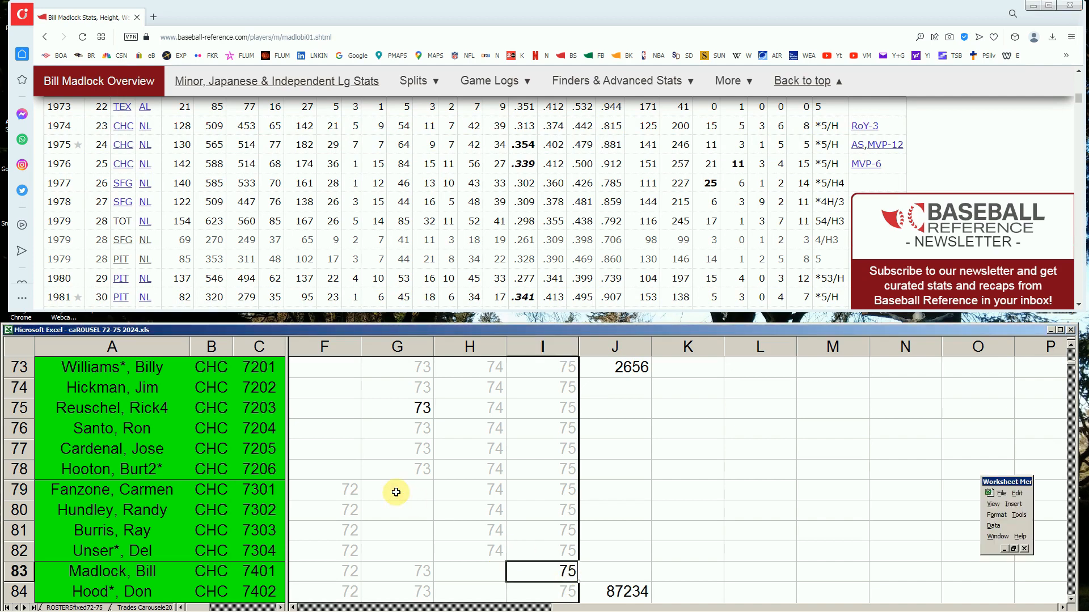
pyautogui.press('pagedown')
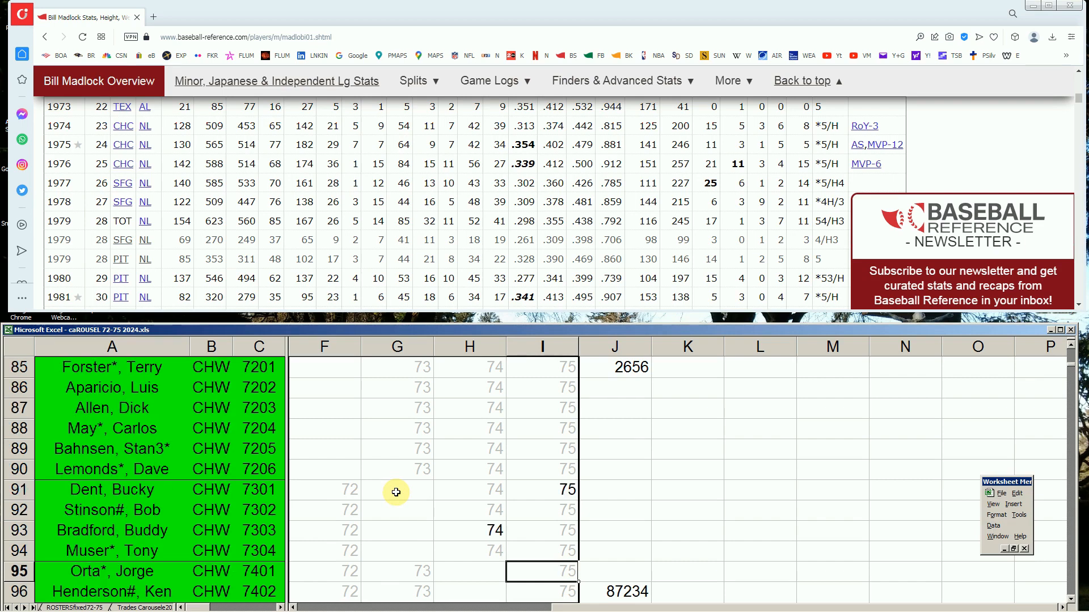
pyautogui.click(337, 372)
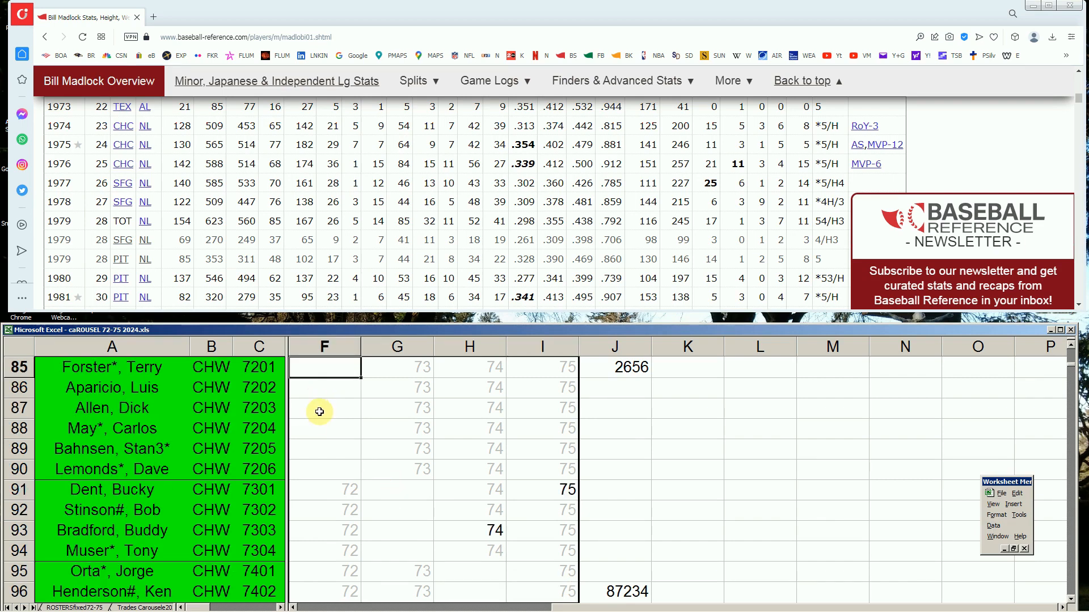
pyautogui.click(328, 391)
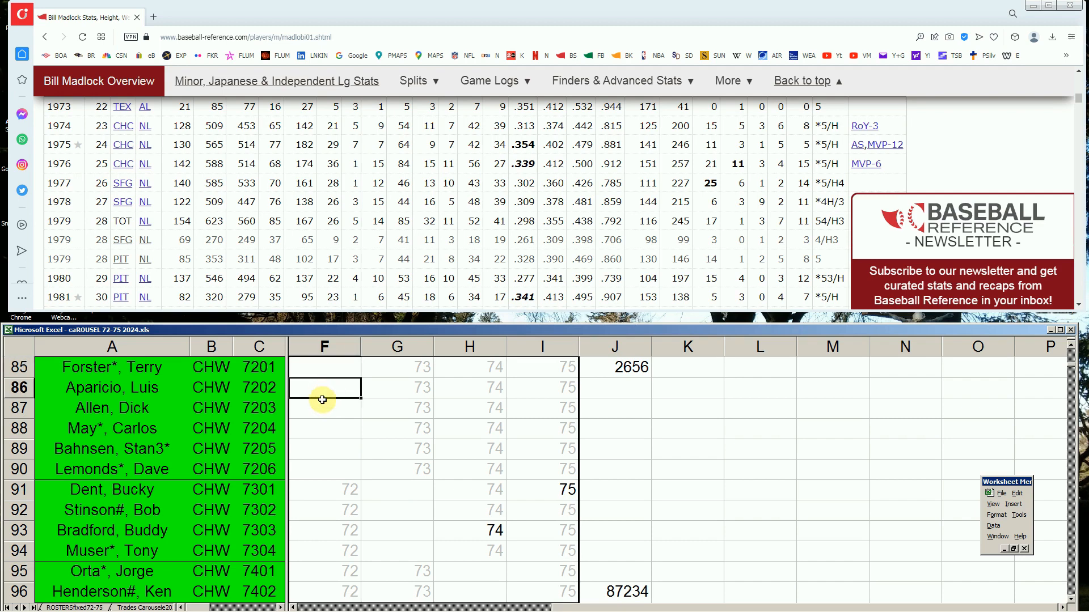
pyautogui.click(321, 407)
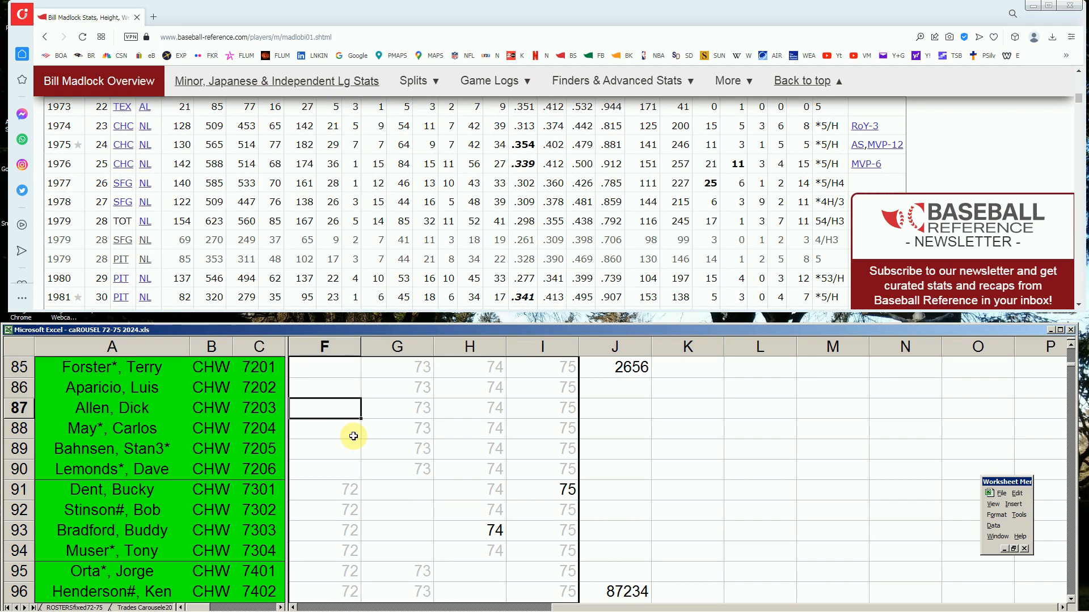
pyautogui.click(352, 431)
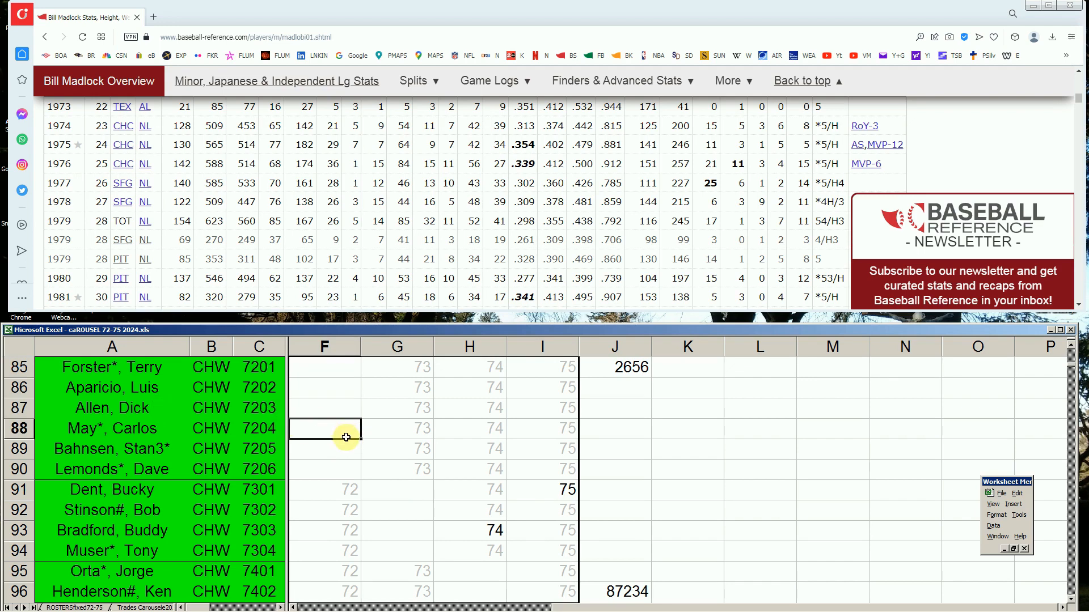
# Check the CHW entries in the 72 column for rows 89 and 90 and Bucky Dent's 75 entry in row 91
pyautogui.click(338, 451)
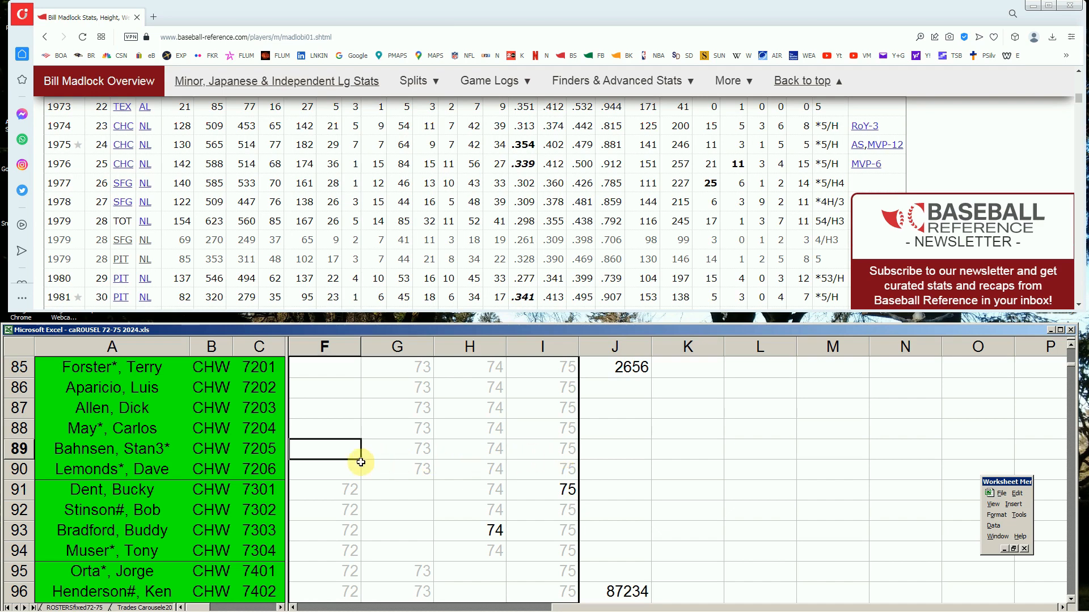
pyautogui.click(331, 469)
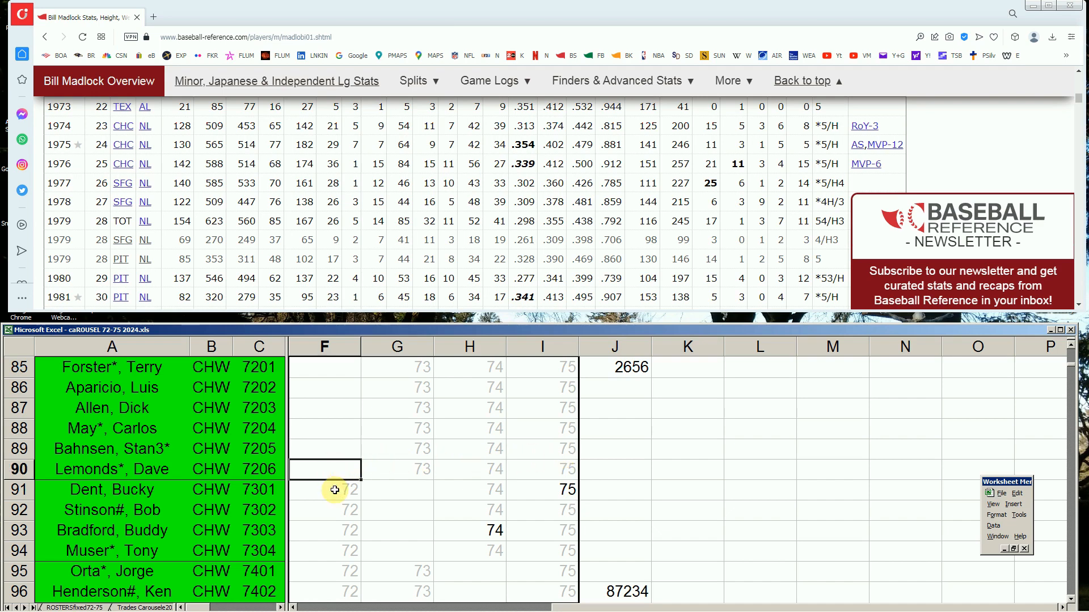
pyautogui.click(537, 489)
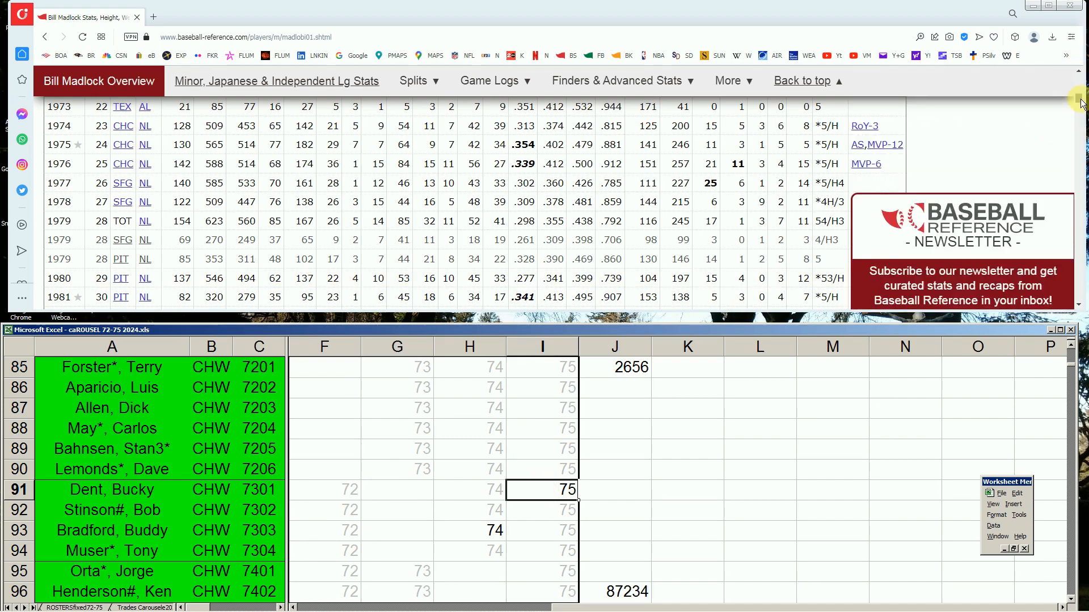
# Look up Bucky Dent as a player on Baseball Reference and examine his standard batting seasons from 1973 to 1977
pyautogui.moveTo(1079, 99); pyautogui.dragTo(1080, 73)
pyautogui.click(805, 104)
pyautogui.write('bucky d')
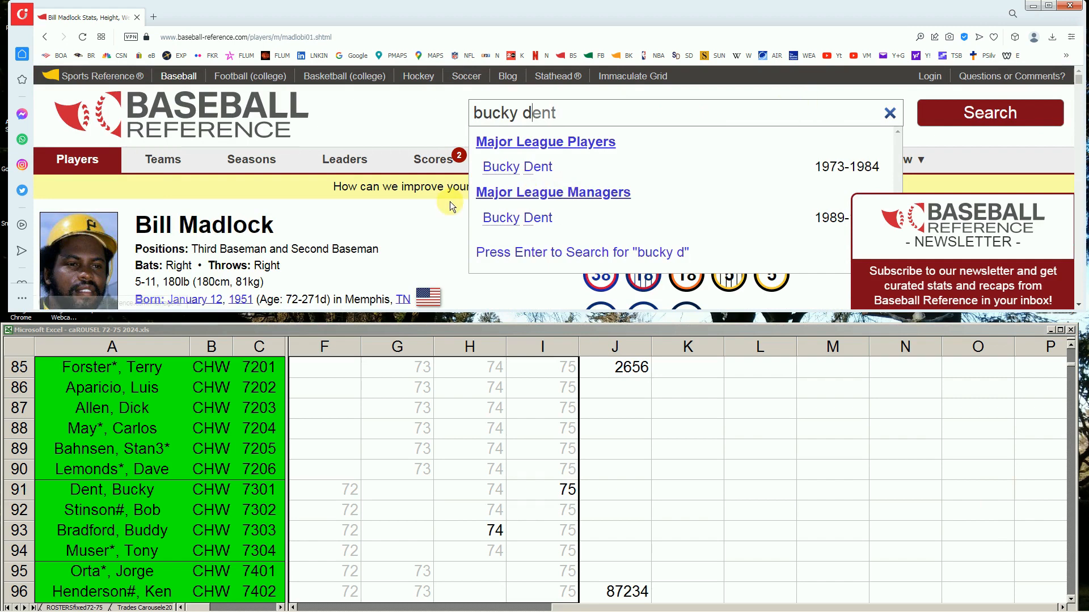
pyautogui.click(540, 168)
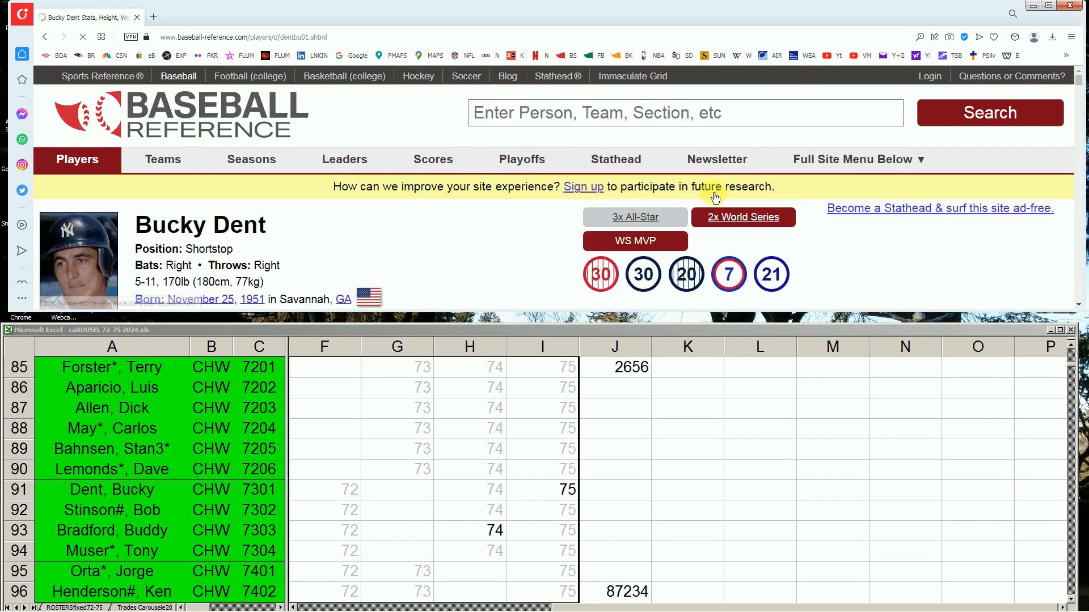
pyautogui.moveTo(1081, 83); pyautogui.dragTo(1084, 102)
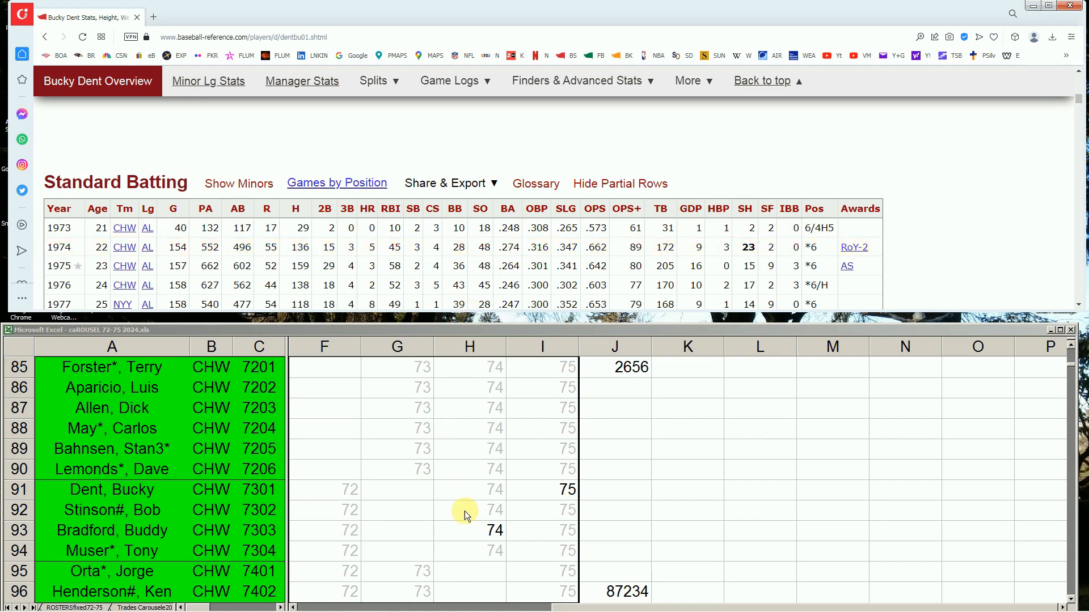
# Set the font colour of Bucky Dent's 74 entry in row 91 to Automatic
pyautogui.click(496, 489)
pyautogui.rightClick(496, 489)
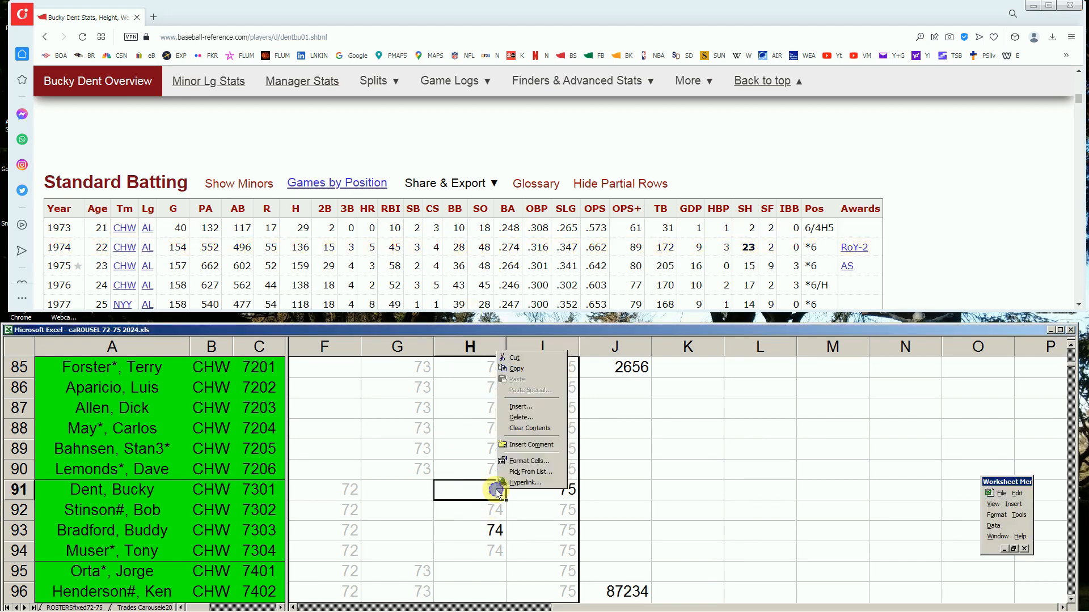
pyautogui.click(540, 462)
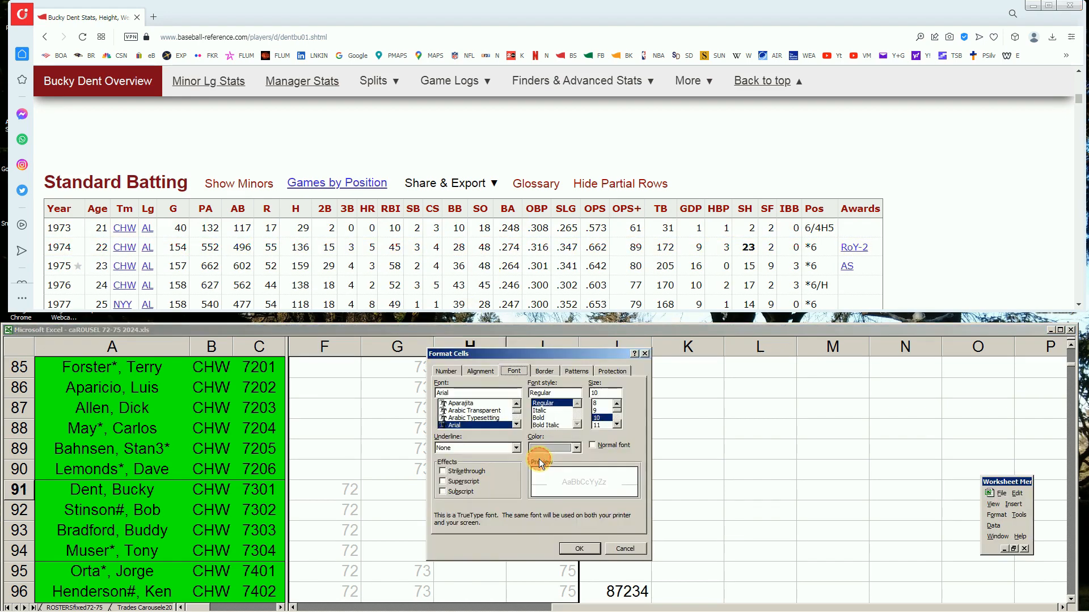
pyautogui.click(575, 448)
pyautogui.click(574, 461)
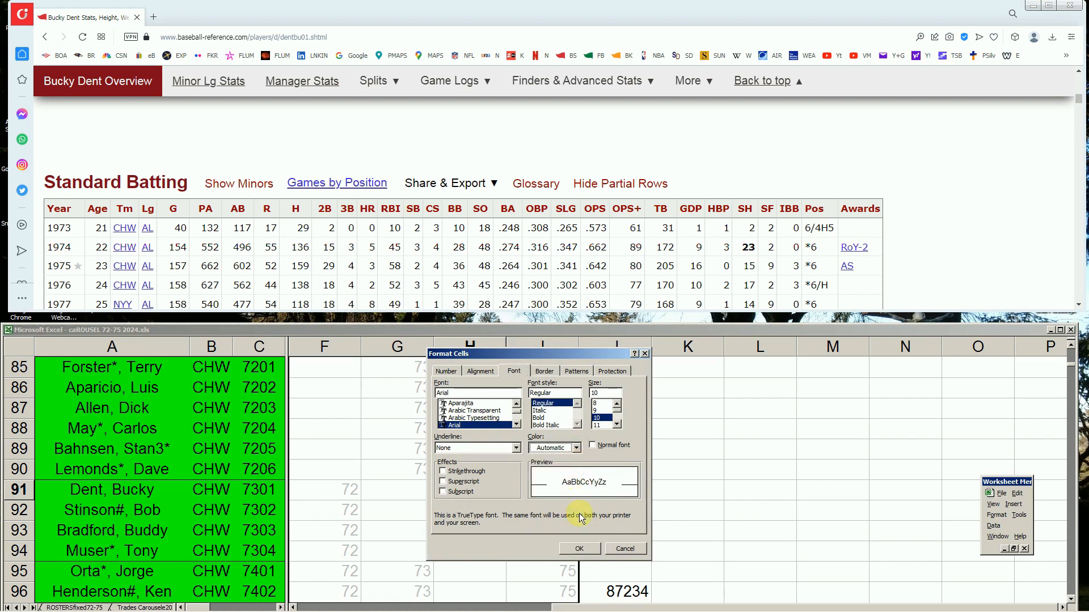
pyautogui.click(579, 549)
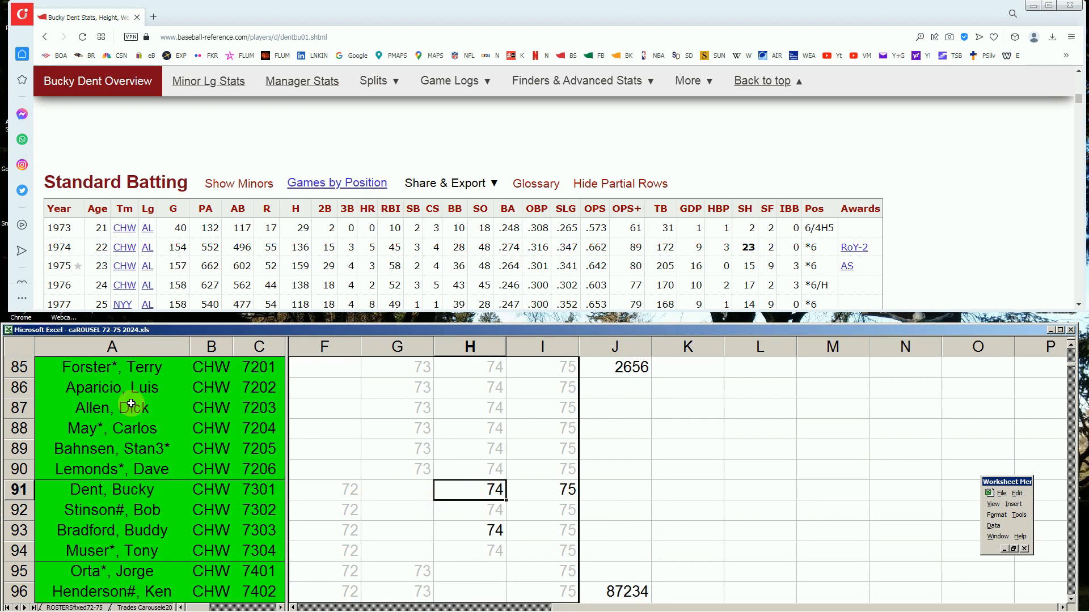
# Check Luis Aparicio's 72 entry in row 86, and look up Buddy Bradford's batting seasons on Baseball Reference
pyautogui.click(148, 392)
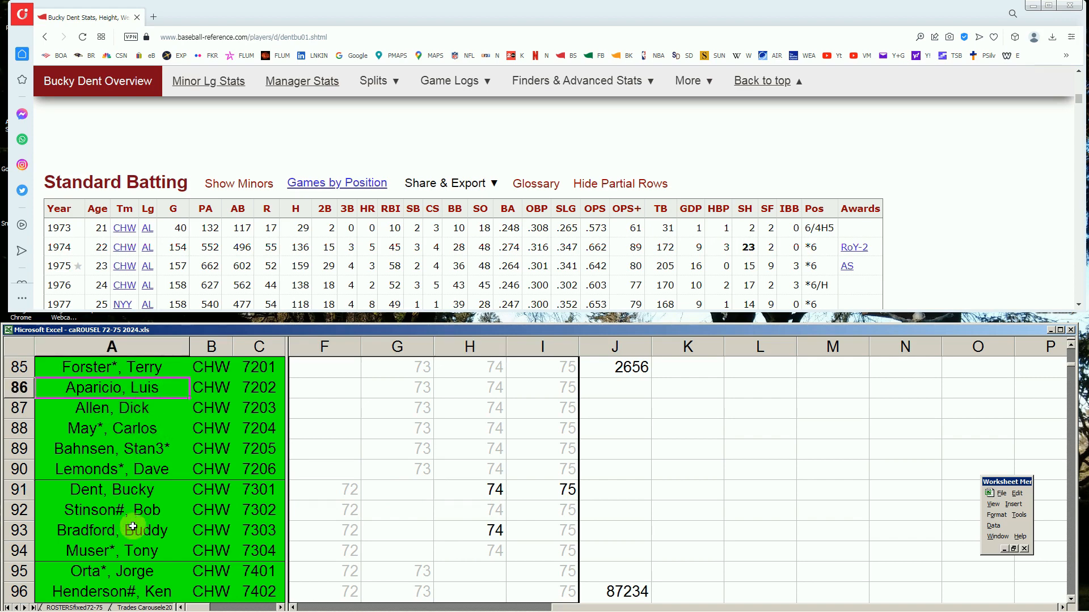
pyautogui.click(340, 389)
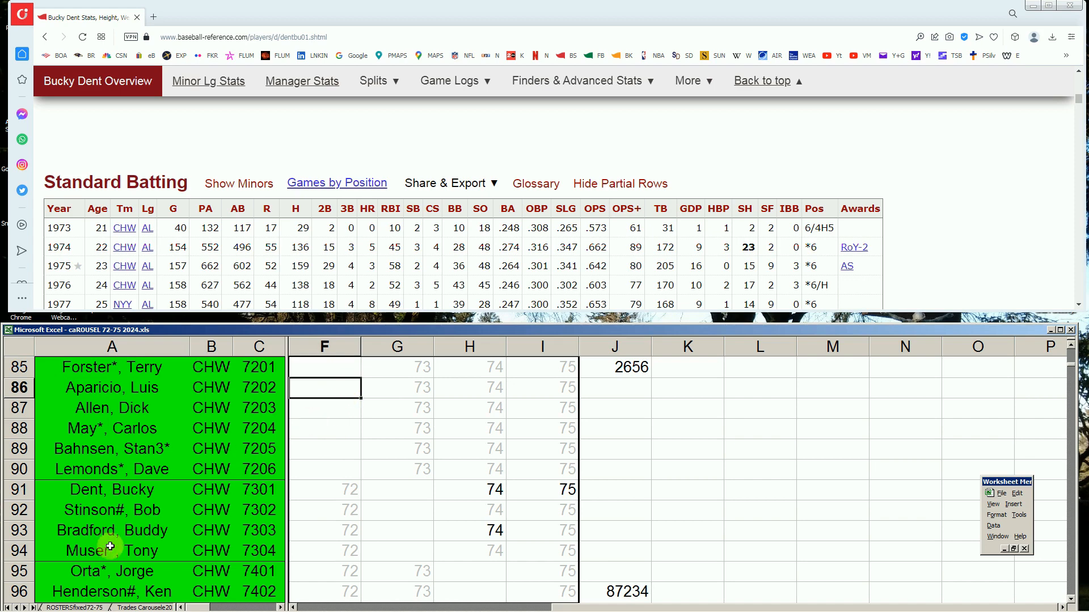
pyautogui.moveTo(1079, 100); pyautogui.dragTo(1079, 73)
pyautogui.click(883, 116)
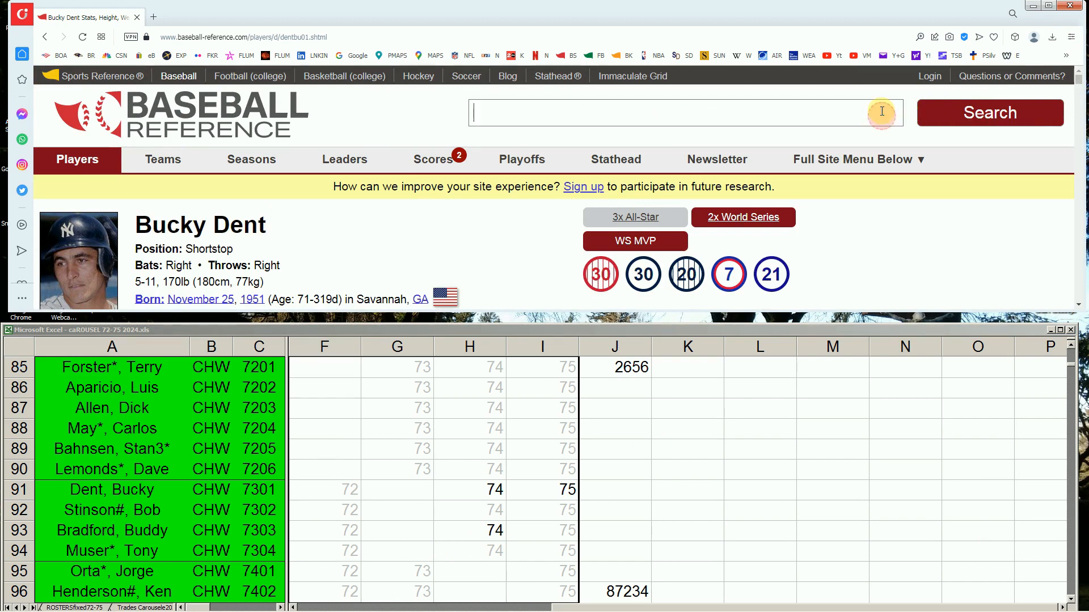
pyautogui.write('bradfo')
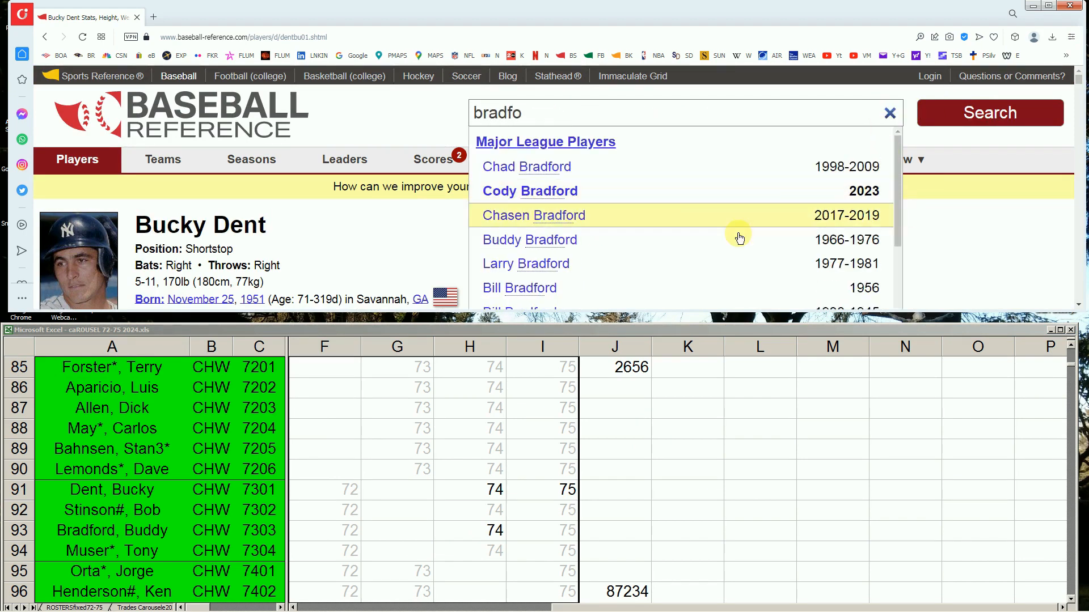
pyautogui.click(582, 242)
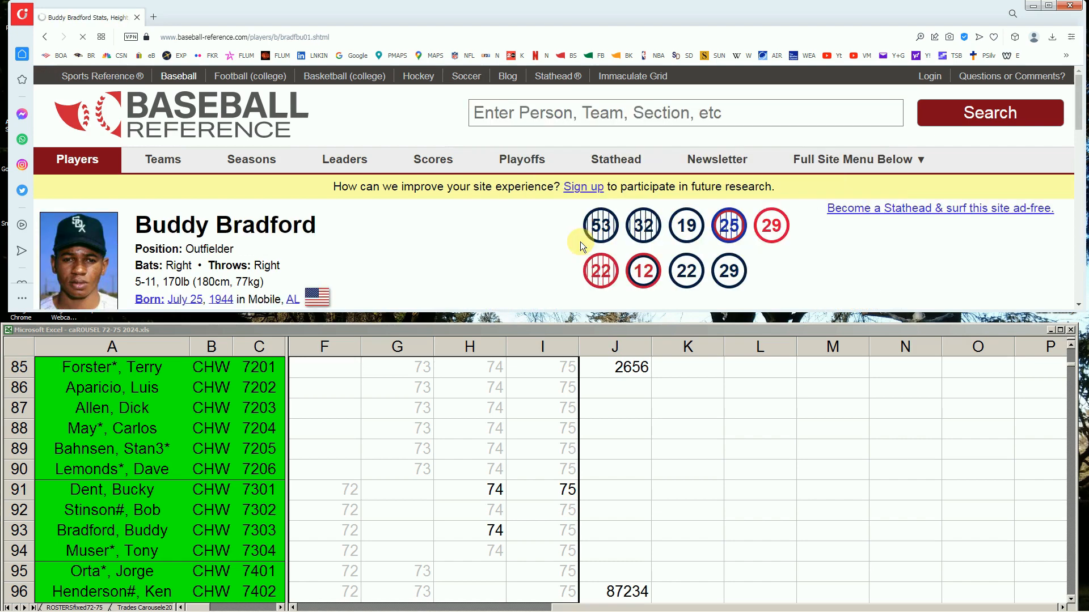
pyautogui.moveTo(1081, 78); pyautogui.dragTo(1082, 107)
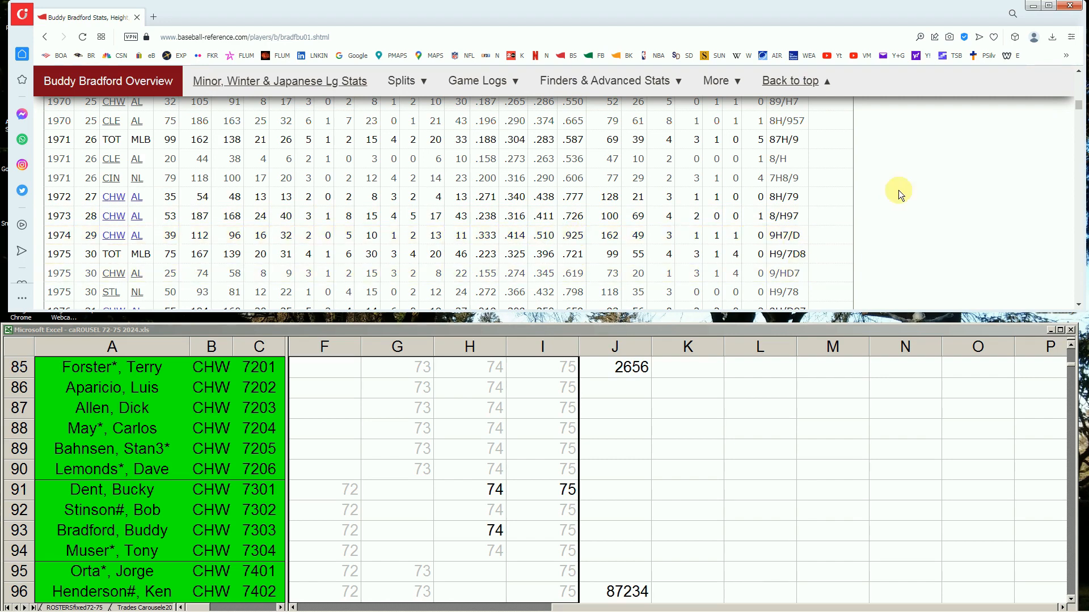
# Open Buddy Bradford's 1973 batting splits and examine his platoon splits
pyautogui.moveTo(1082, 113); pyautogui.dragTo(1082, 93)
pyautogui.moveTo(417, 195)
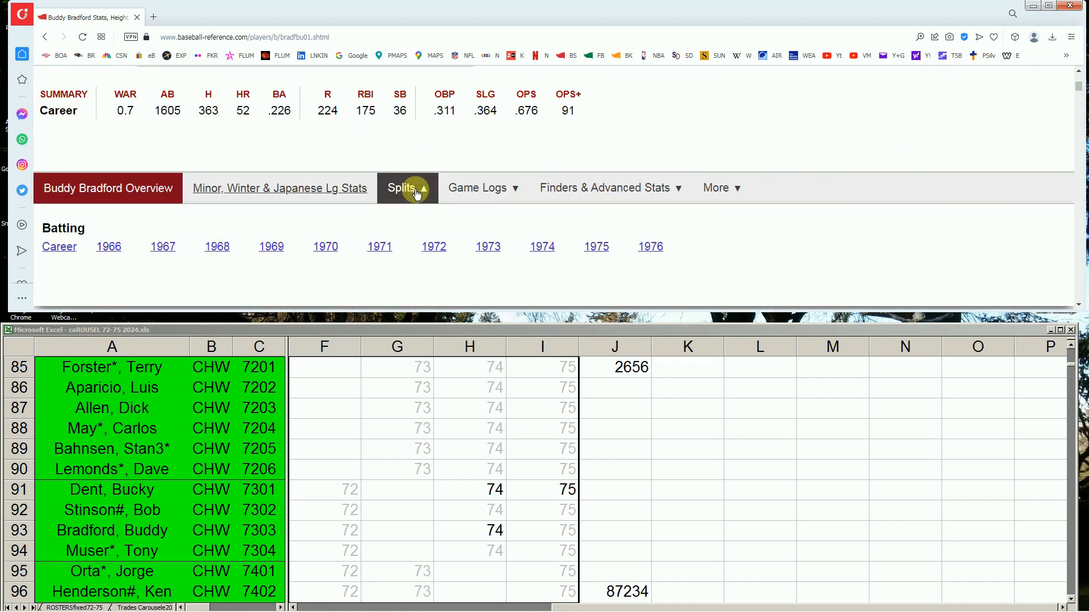
pyautogui.click(489, 249)
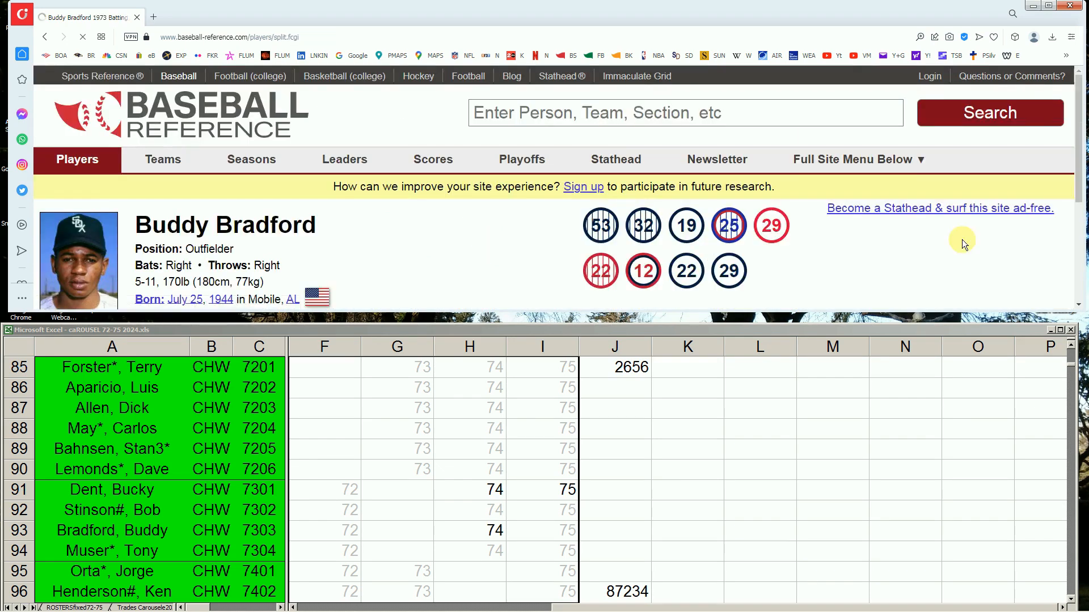
pyautogui.moveTo(1080, 78); pyautogui.dragTo(1079, 114)
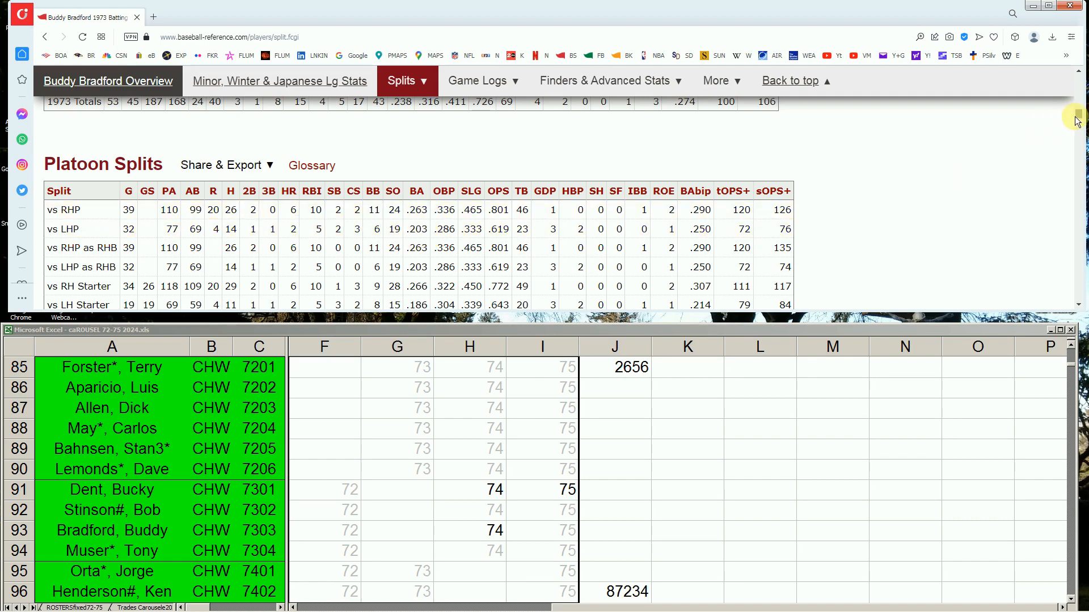
# Switch to Buddy Bradford's 1974 batting splits and examine the season totals and platoon splits
pyautogui.moveTo(1077, 121); pyautogui.dragTo(1079, 89)
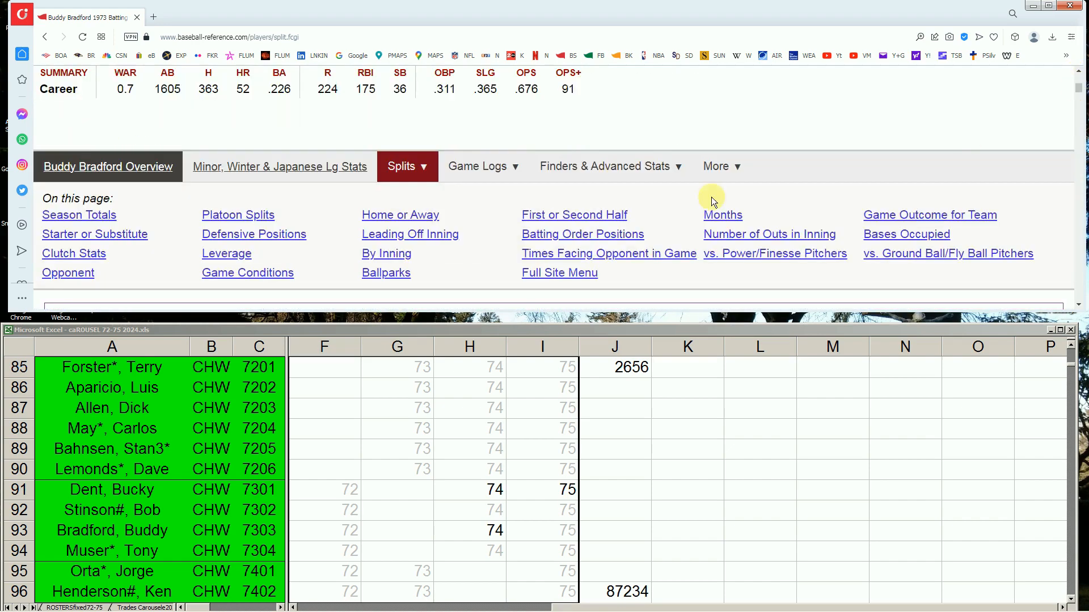
pyautogui.click(419, 169)
pyautogui.click(549, 226)
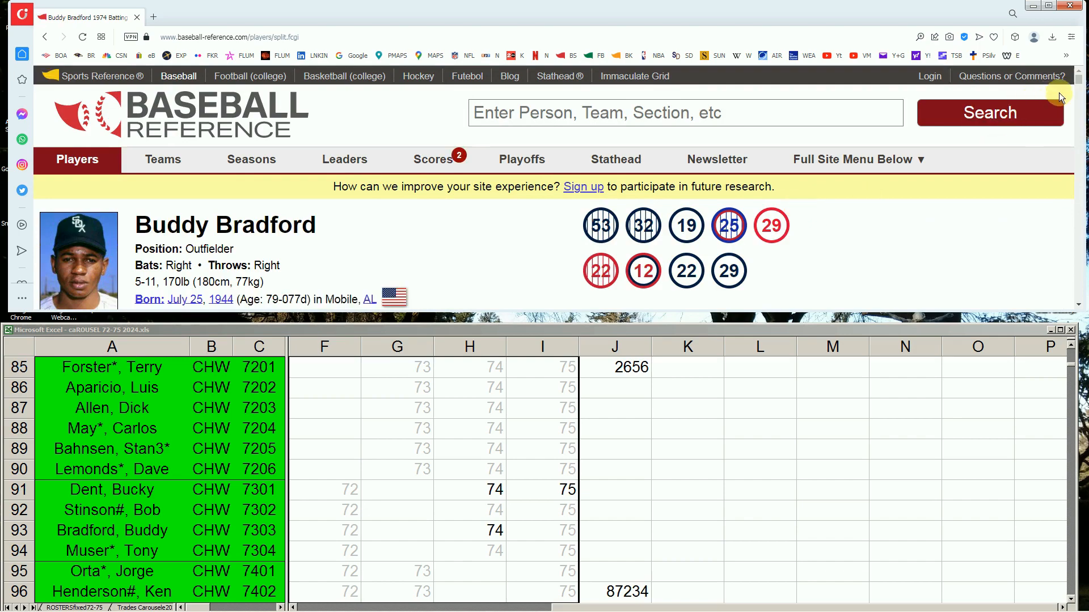
pyautogui.moveTo(1079, 80); pyautogui.dragTo(1079, 113)
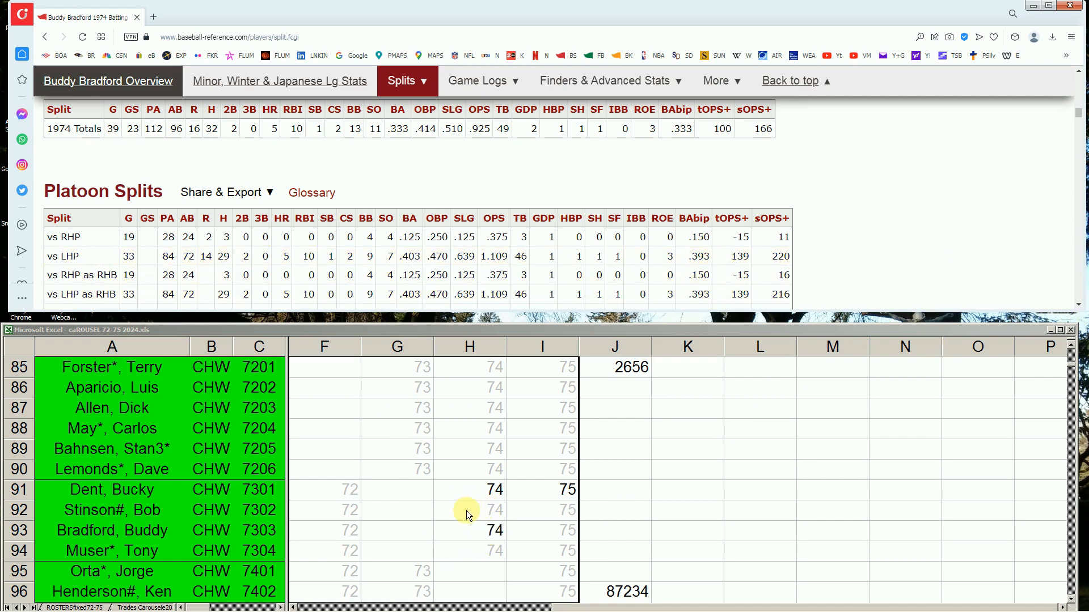
# Review Buddy Bradford's row 93 and its 74 entry in the workbook, comparing him with Carlos May in row 88
pyautogui.click(309, 526)
pyautogui.click(133, 533)
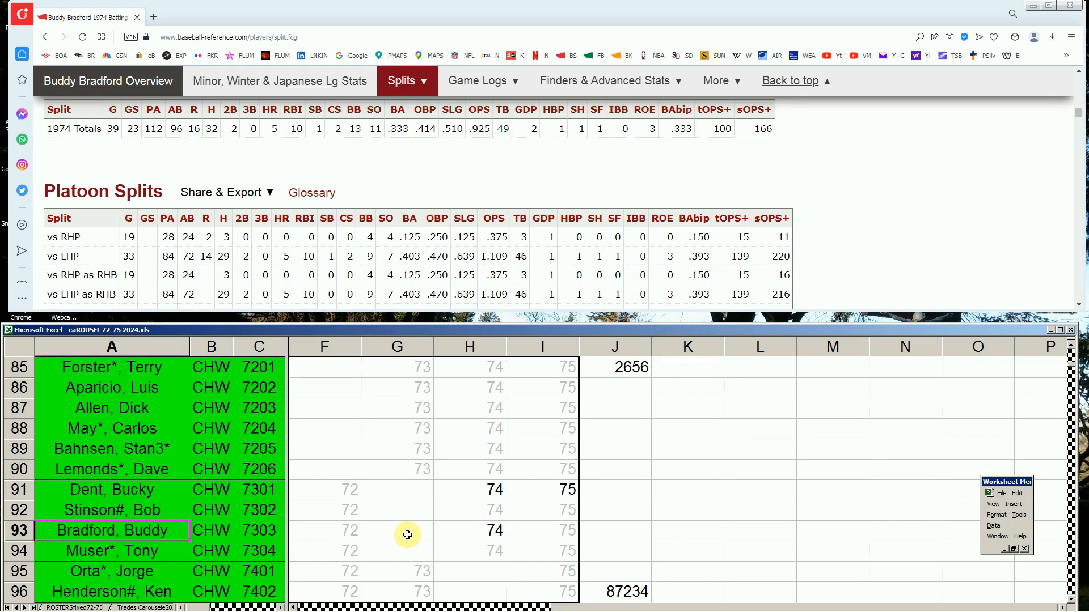
pyautogui.click(491, 532)
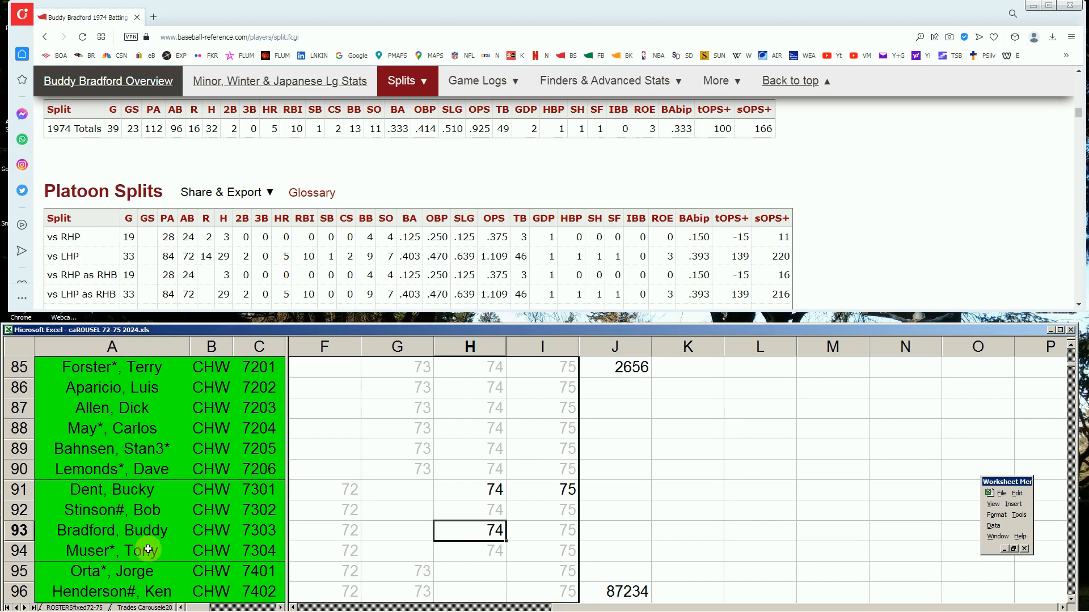
pyautogui.click(139, 428)
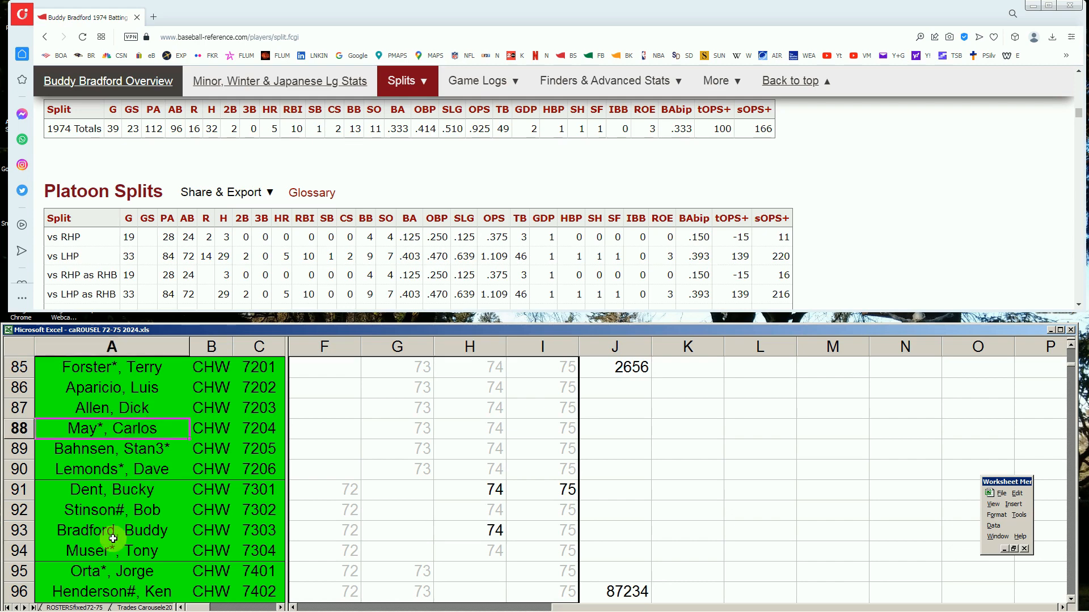
pyautogui.click(133, 528)
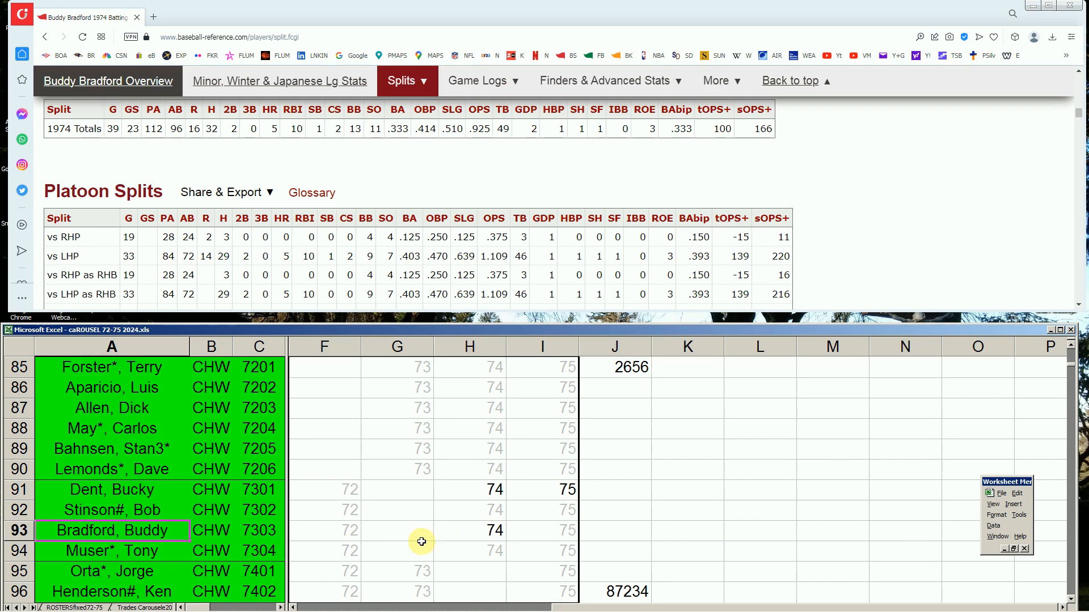
pyautogui.click(486, 530)
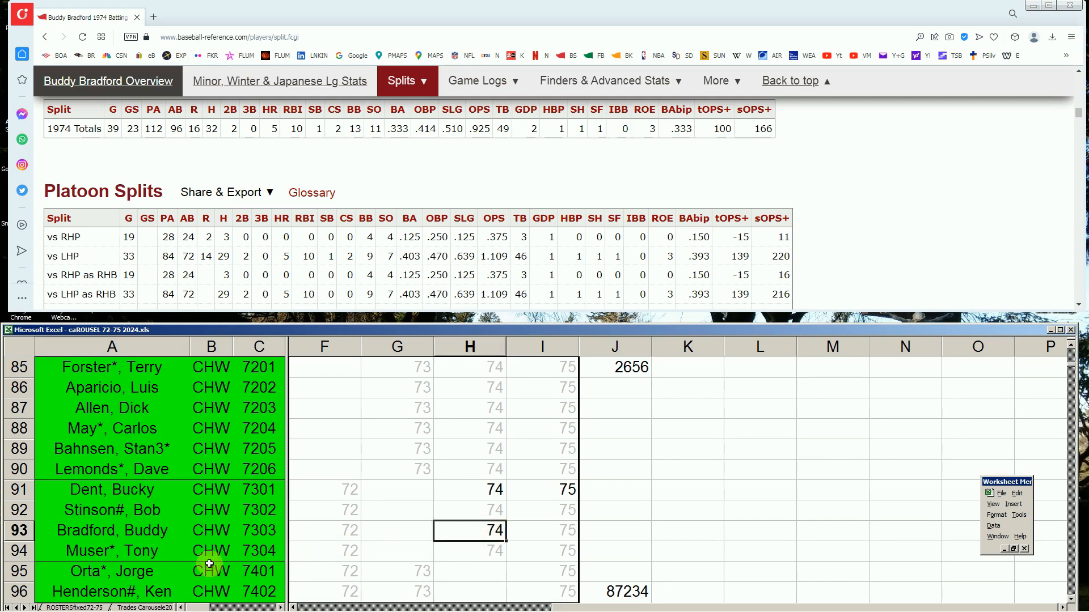
# Check Tony Muser's 73 entry, Jorge Orta's 74 entry and Bucky Dent's 75 entry, and review the CHW keepers down to row 96
pyautogui.click(406, 549)
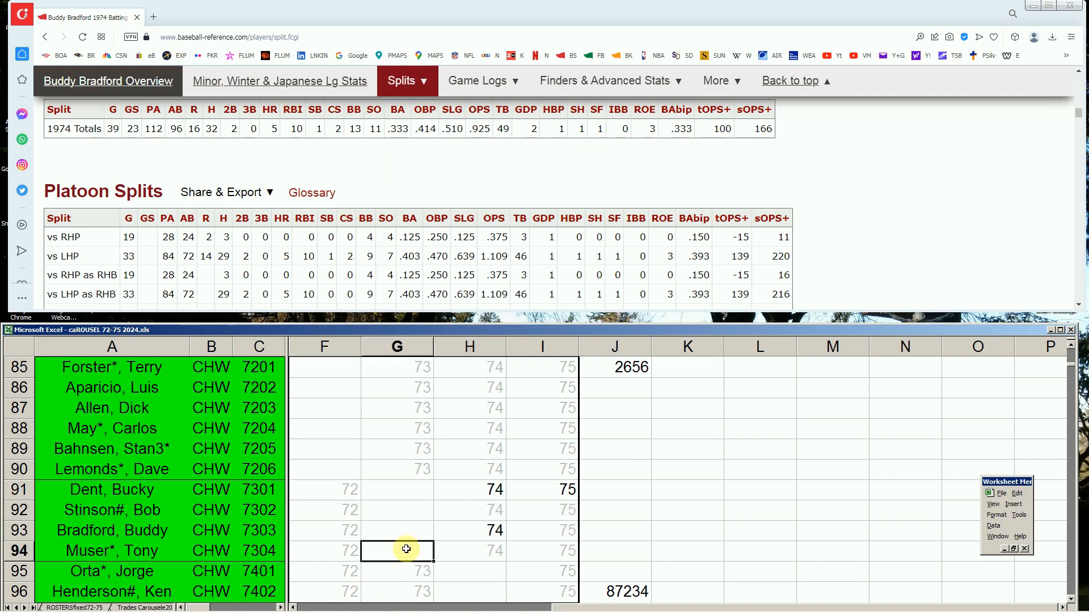
pyautogui.click(483, 574)
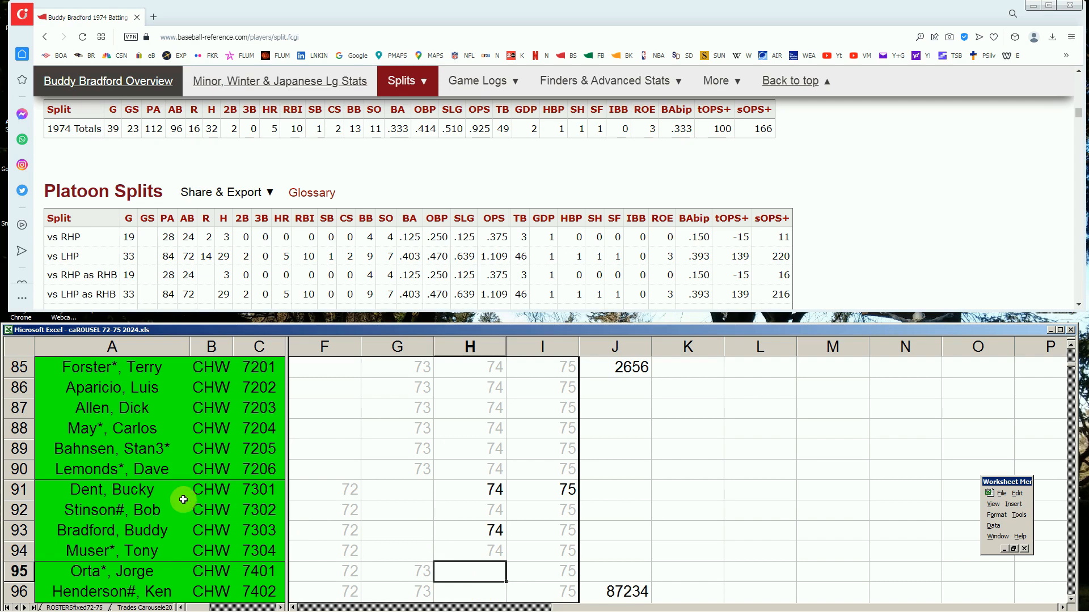
pyautogui.click(565, 490)
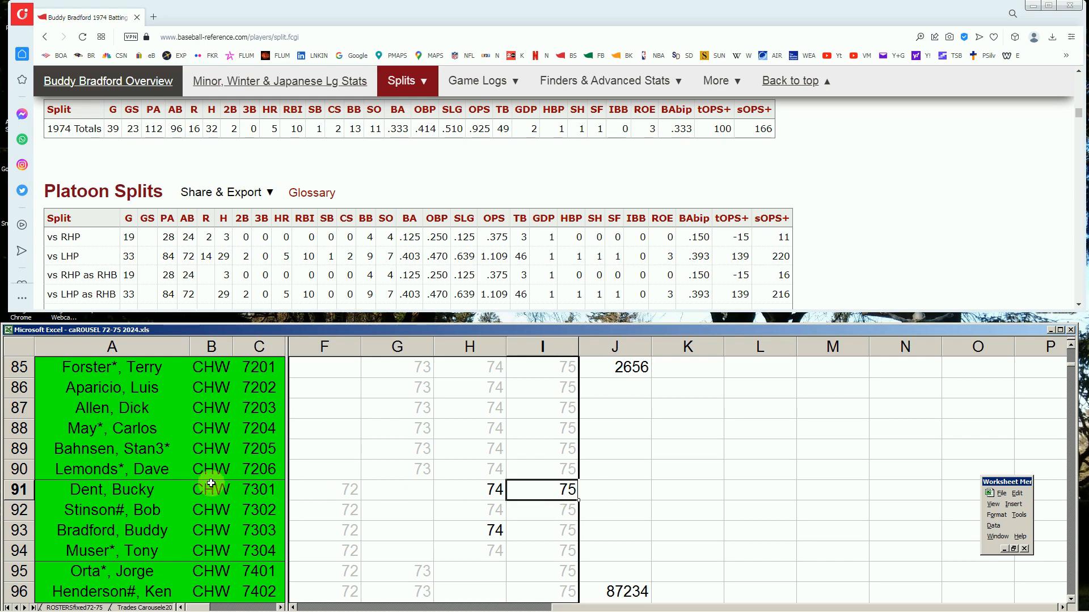
pyautogui.click(210, 510)
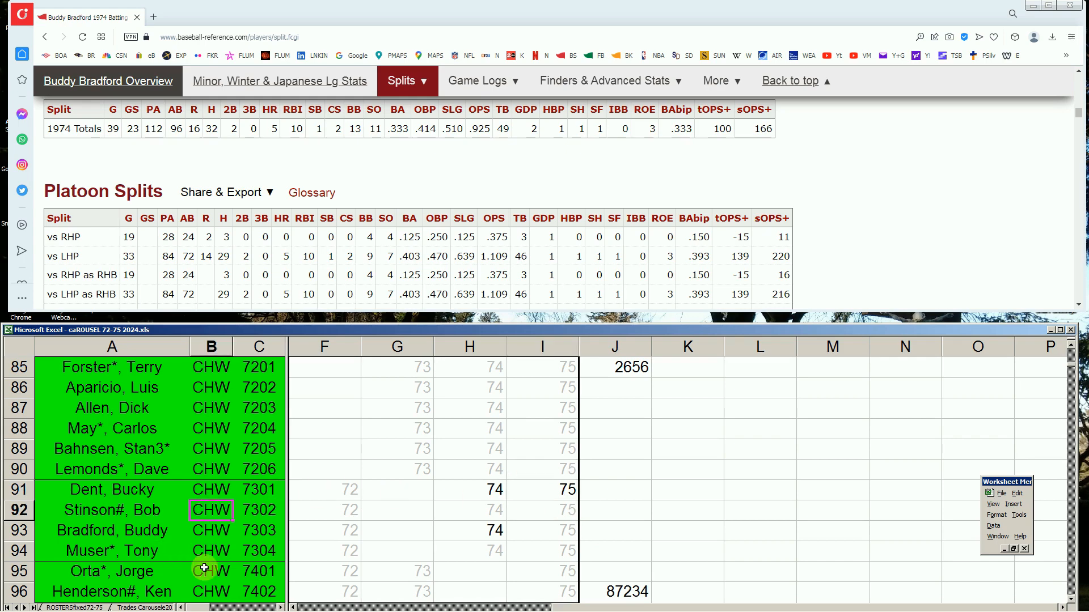
pyautogui.click(221, 587)
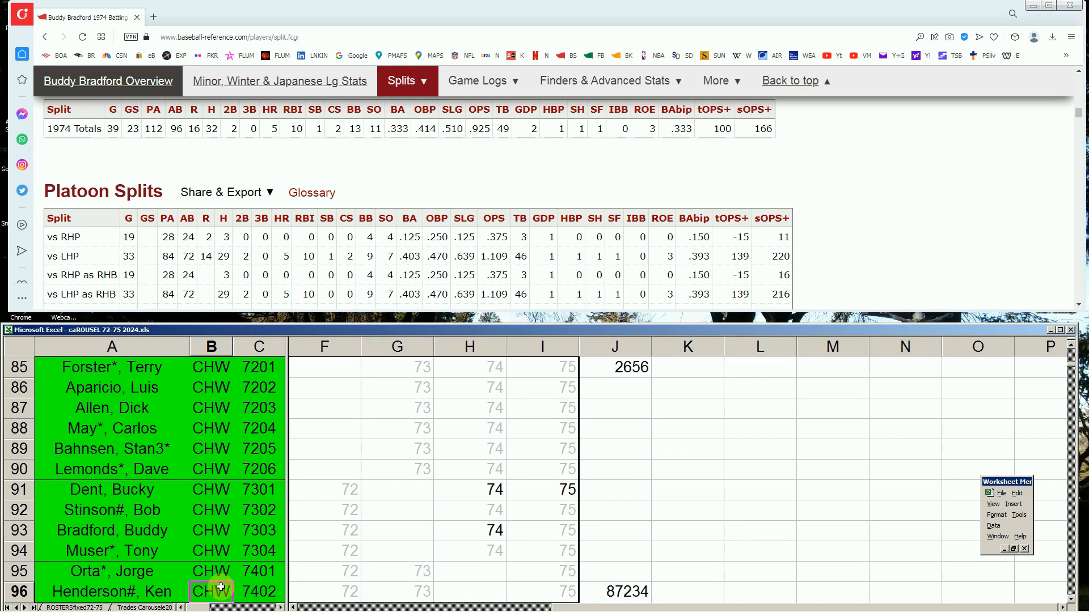